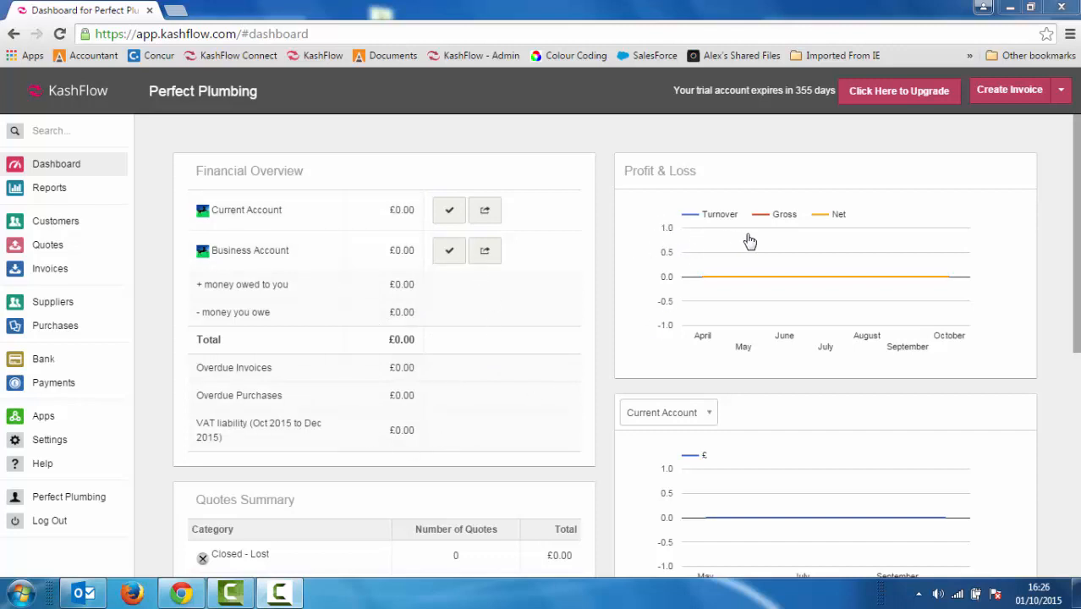
- Switch the dashboard's bank account chart to Business Account and look over the other dashboard panels
left_click(713, 414)
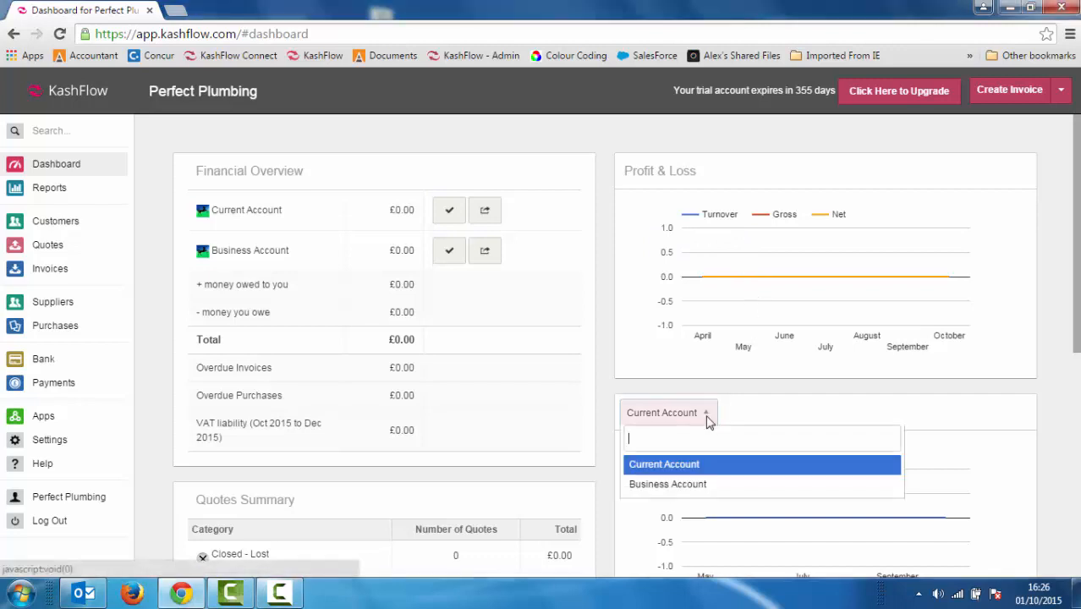
left_click(700, 483)
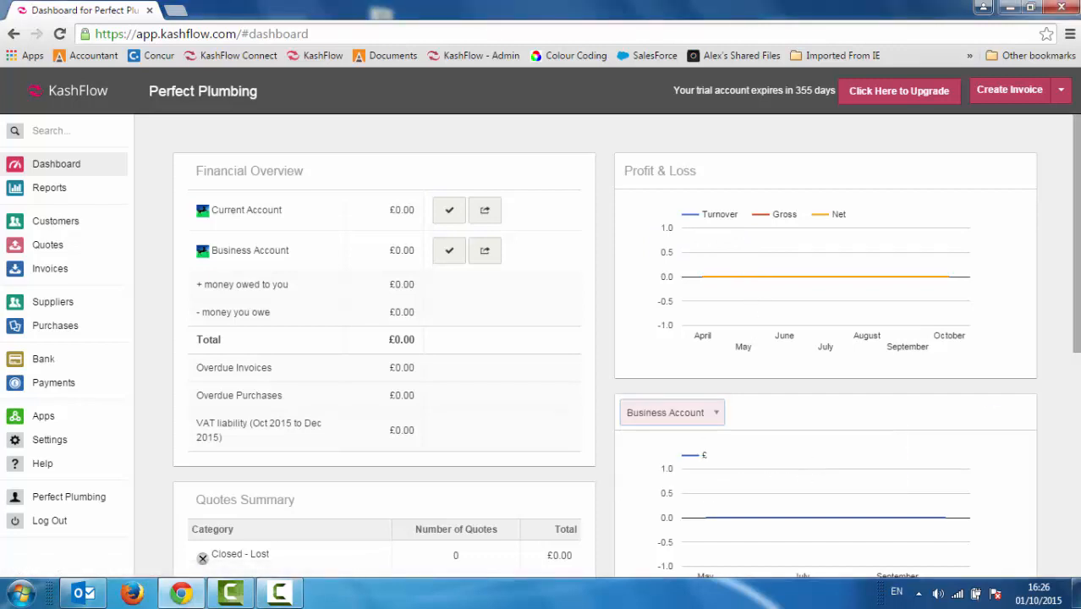
scroll(1077, 354, "down", 1)
left_click_drag(1078, 354, 1078, 377)
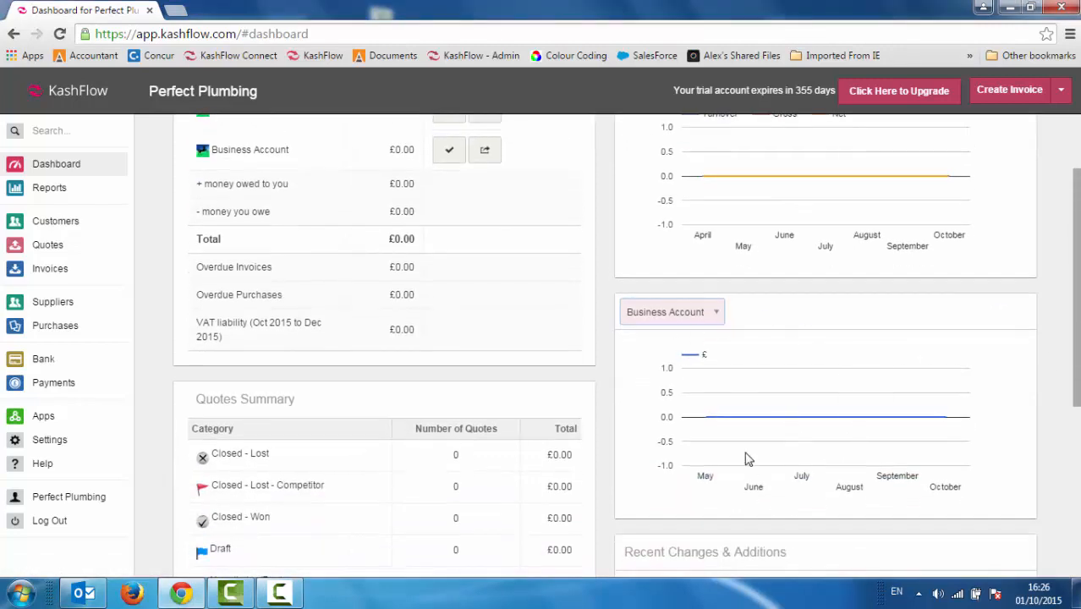
left_click_drag(1074, 367, 1077, 448)
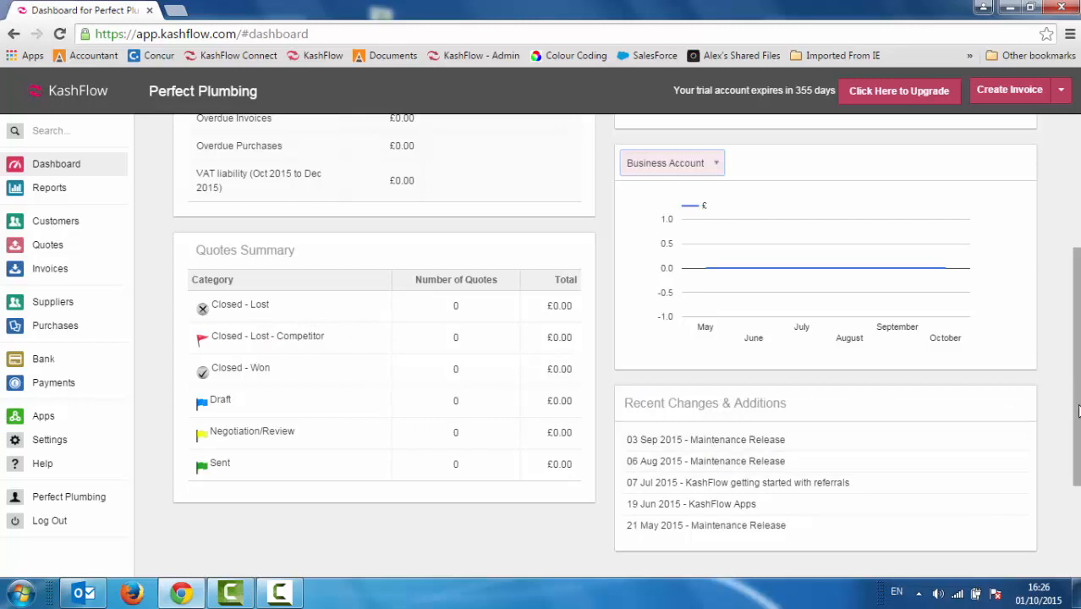
left_click_drag(1077, 411, 1051, 257)
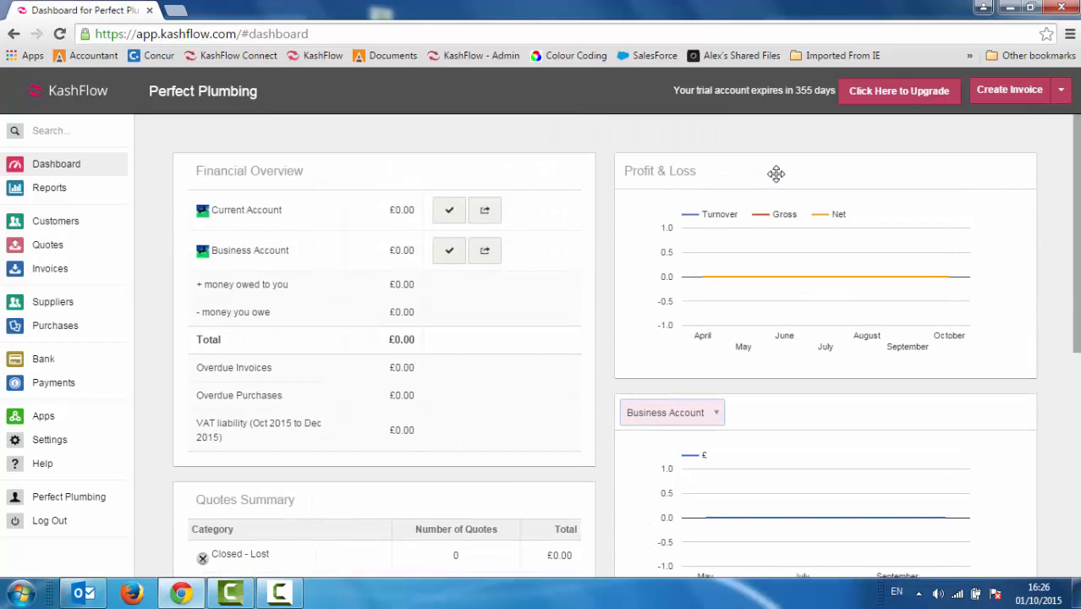
left_click_drag(775, 174, 789, 137)
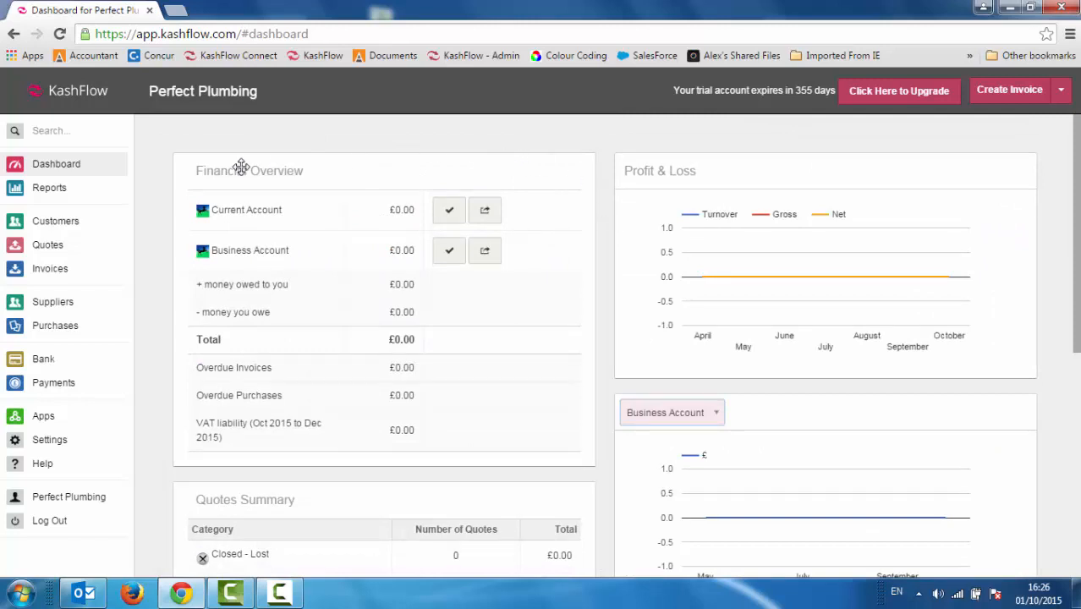
- Create a customer named Customer 3 with its own customer code and the source set to Website
left_click(61, 229)
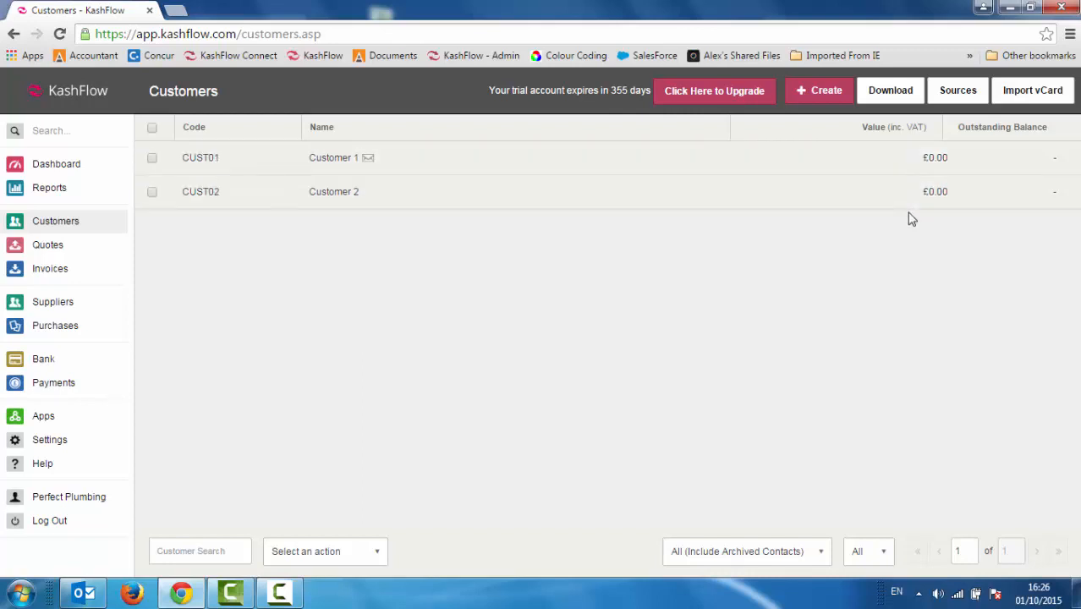
left_click(801, 93)
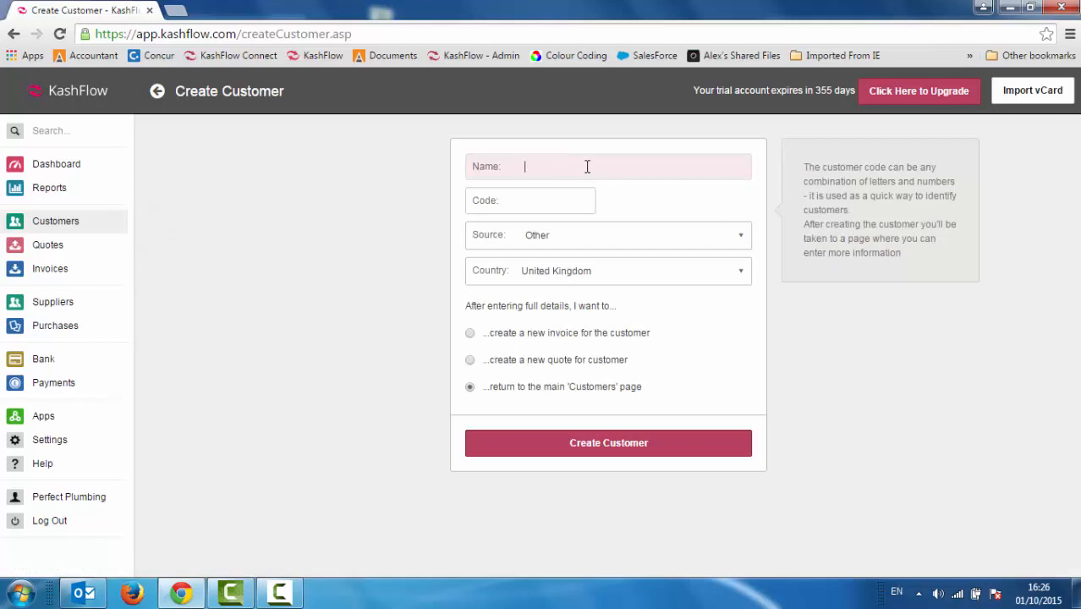
type("Customer 3")
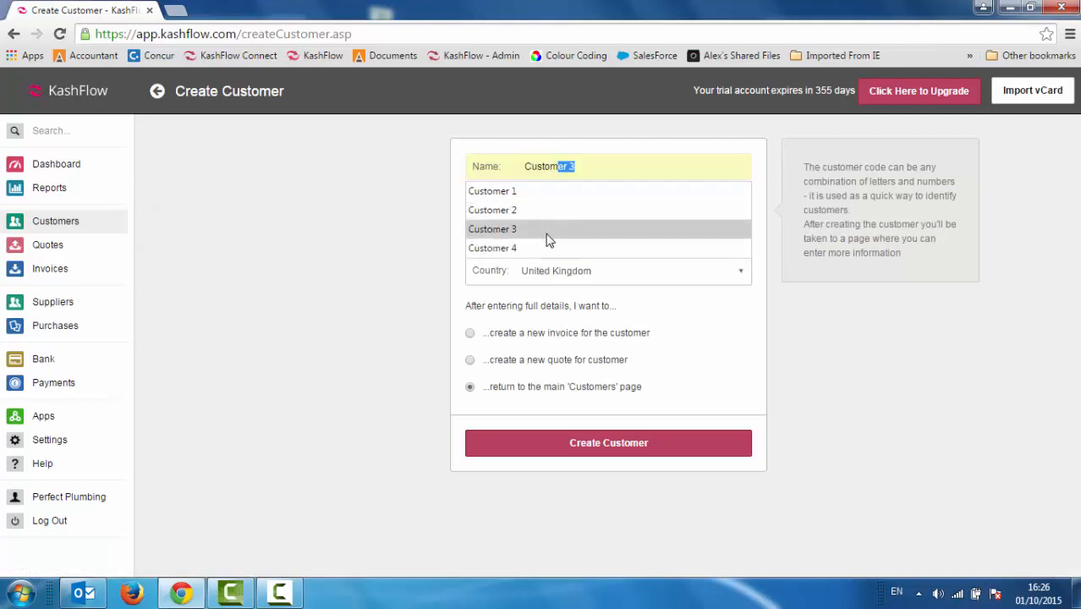
left_click(546, 234)
left_click(576, 201)
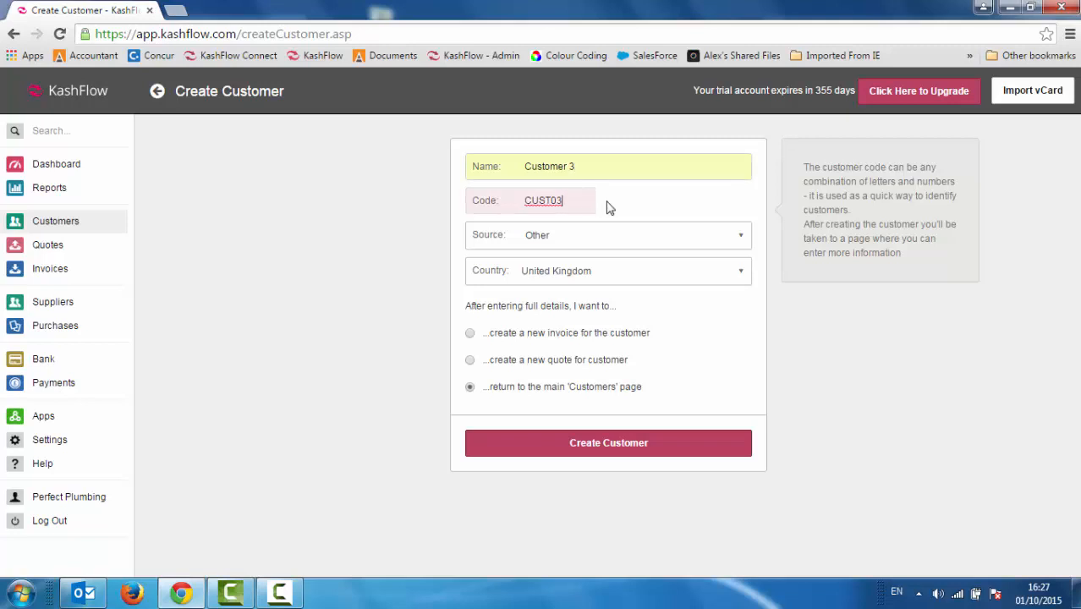
left_click(675, 244)
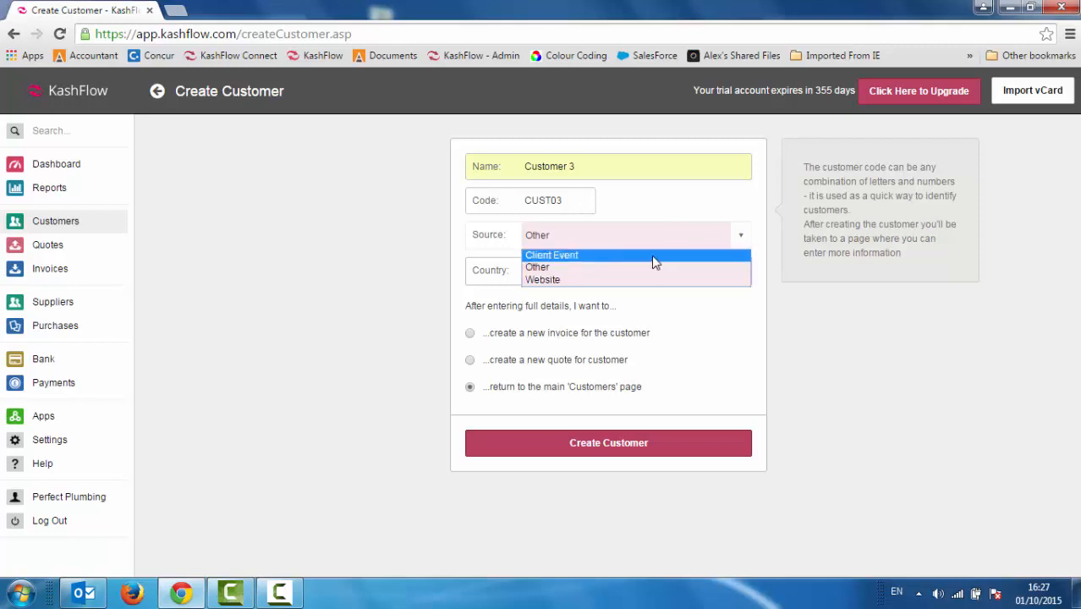
left_click(660, 280)
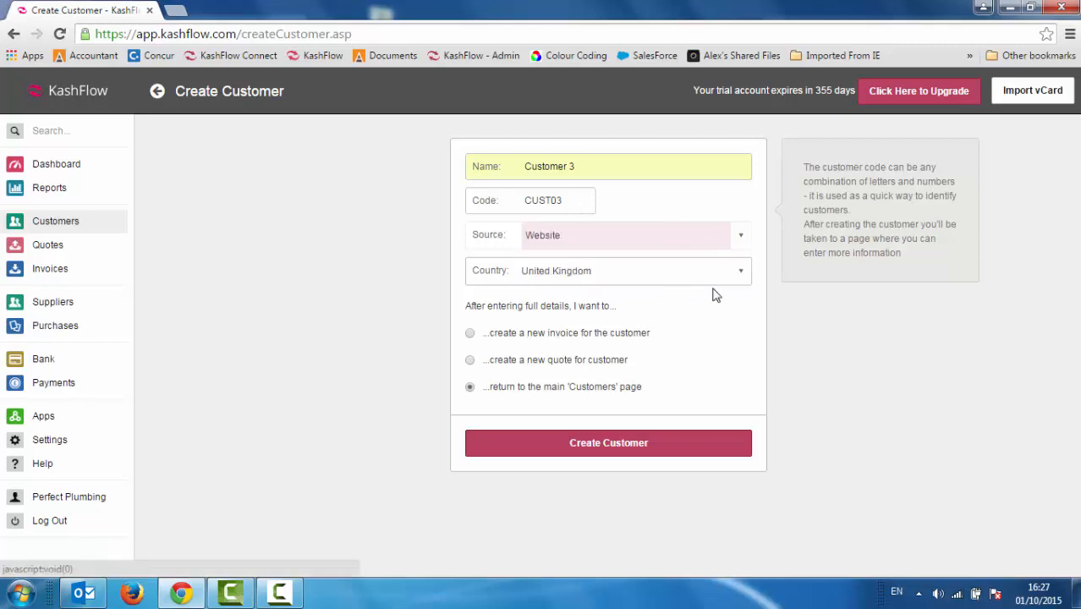
left_click(600, 446)
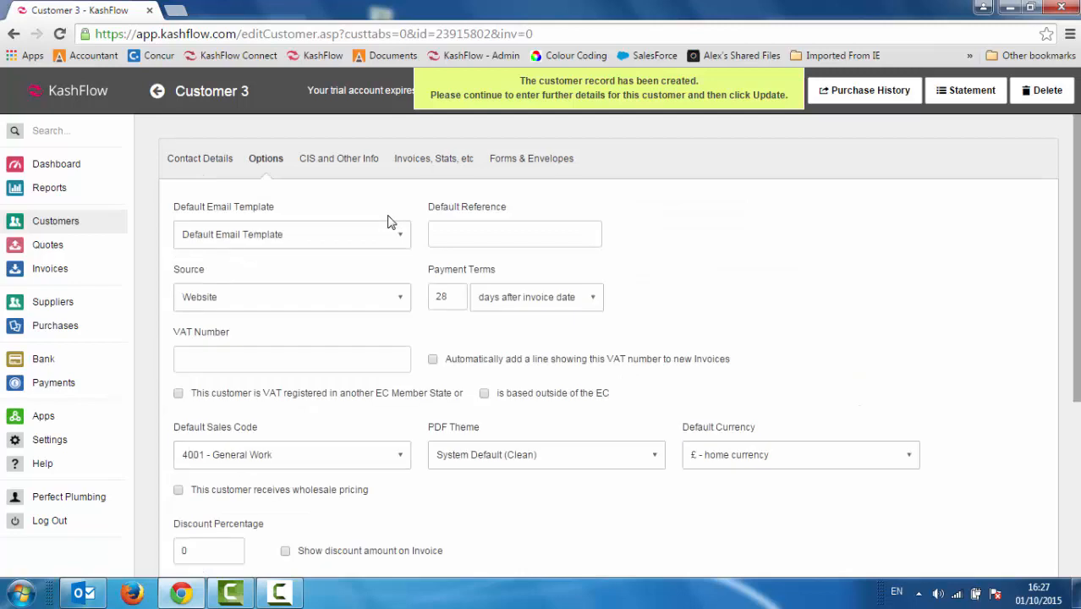
- Review Customer 3's contact details, try the separate delivery address option on and off, and view the customer's default options
left_click(223, 170)
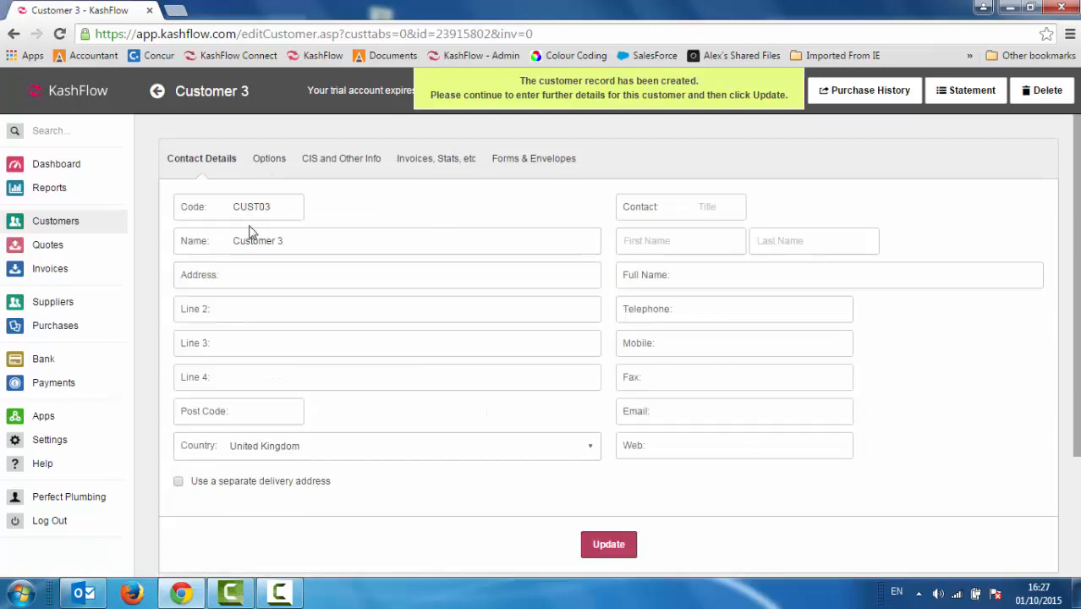
left_click(292, 279)
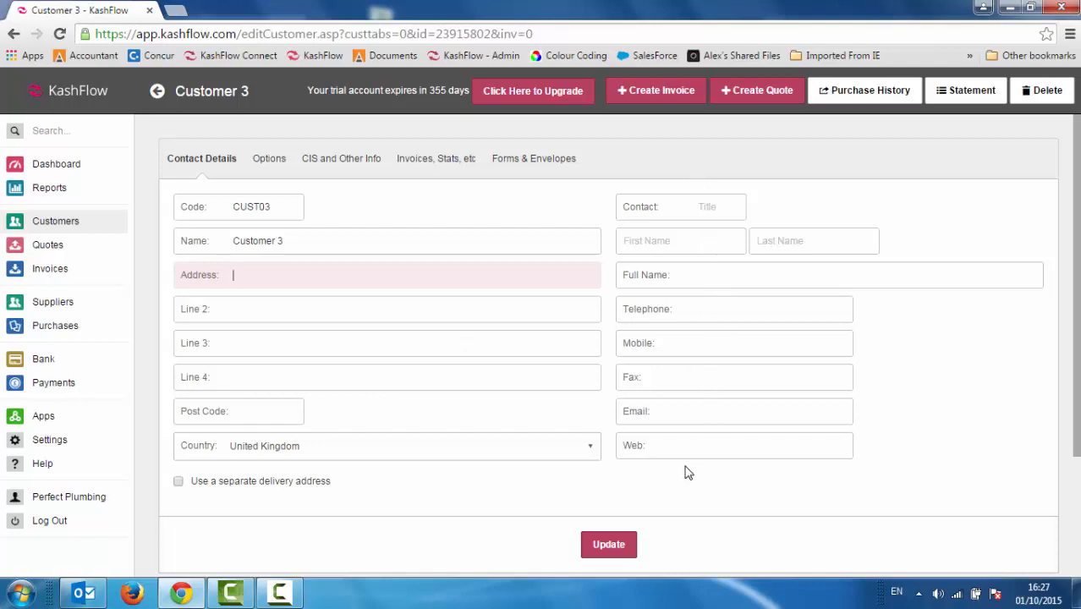
left_click(178, 481)
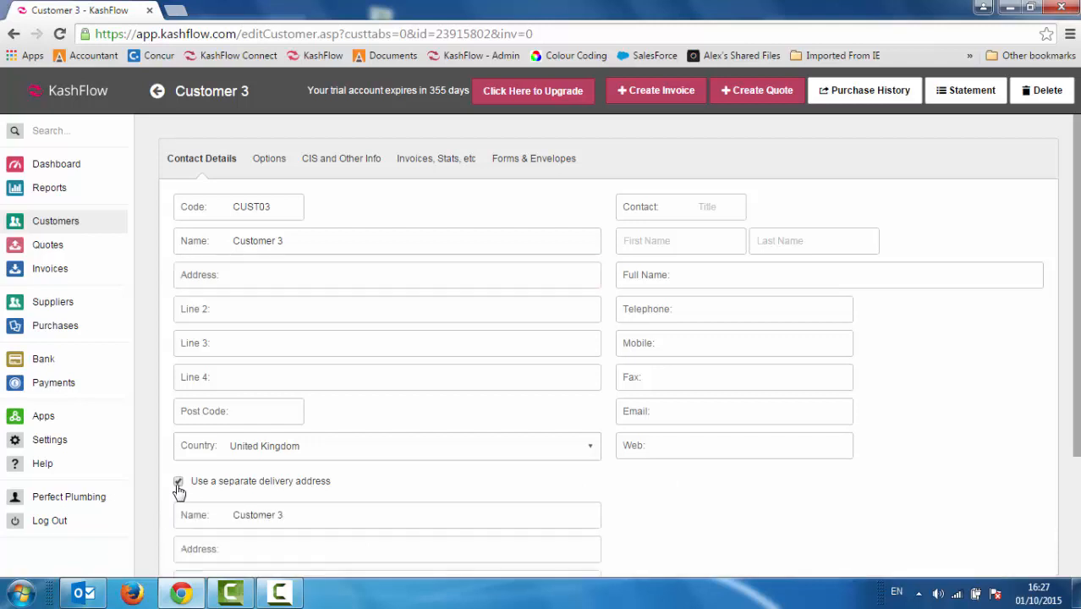
left_click(179, 481)
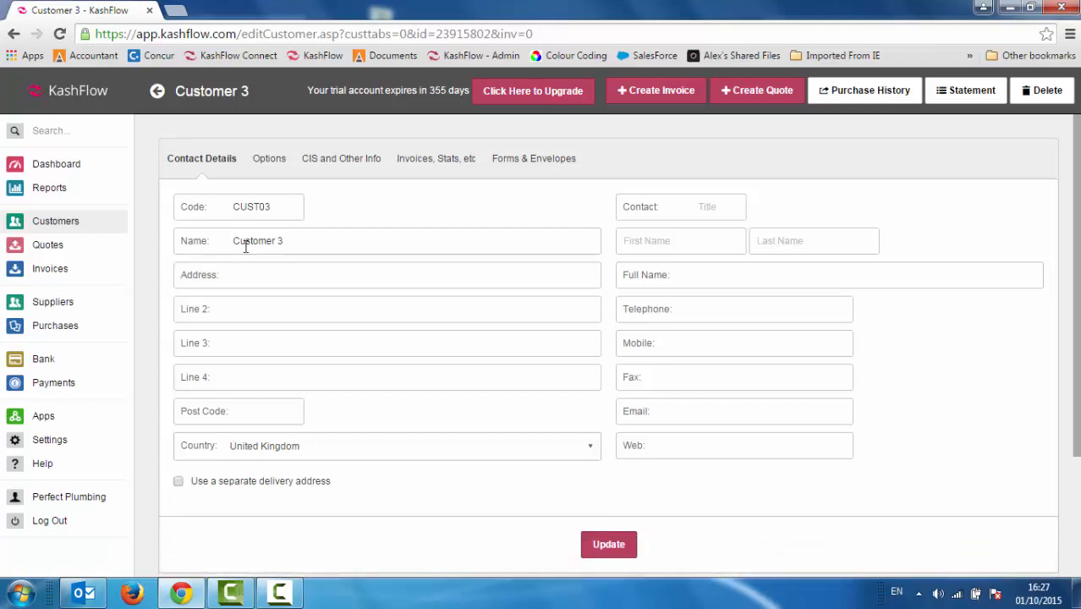
left_click(265, 164)
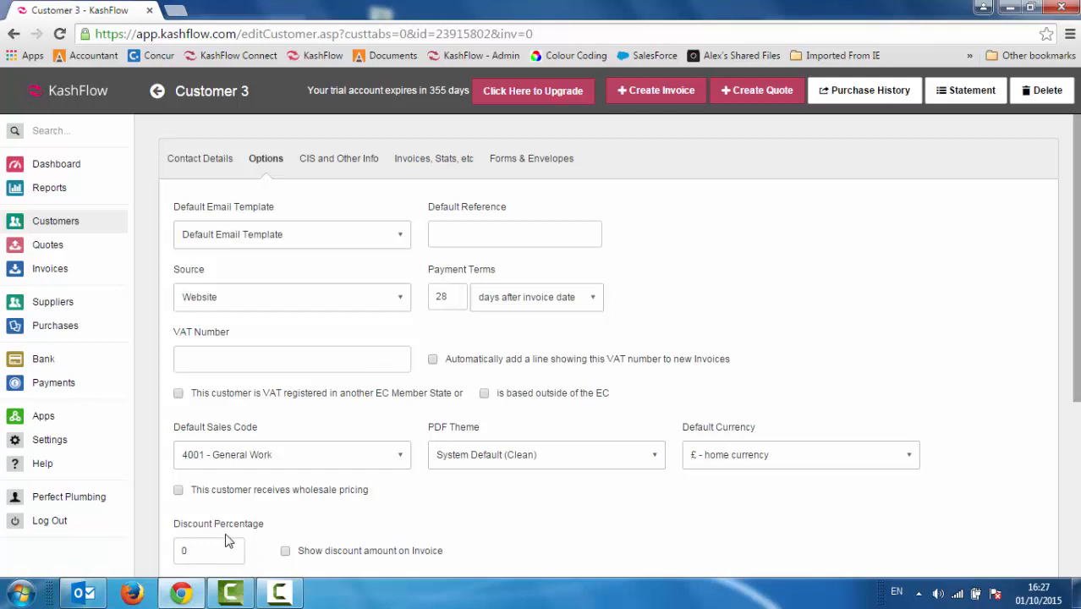
- Try applying CIS to Customer 3's invoices, go through the registration number fields, and view the customer's invoices and statistics
left_click(355, 162)
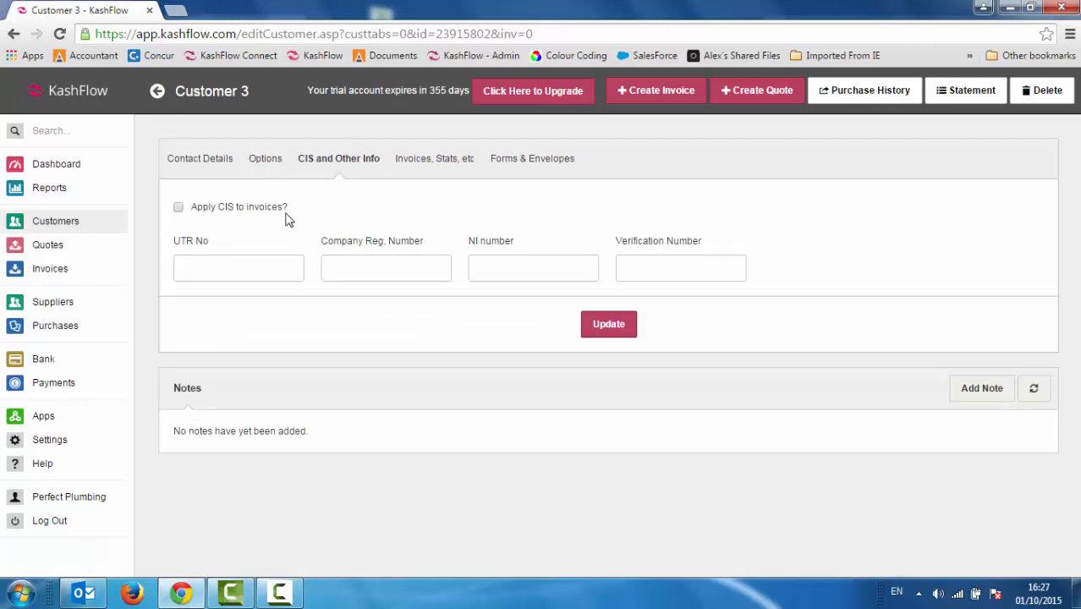
left_click(178, 214)
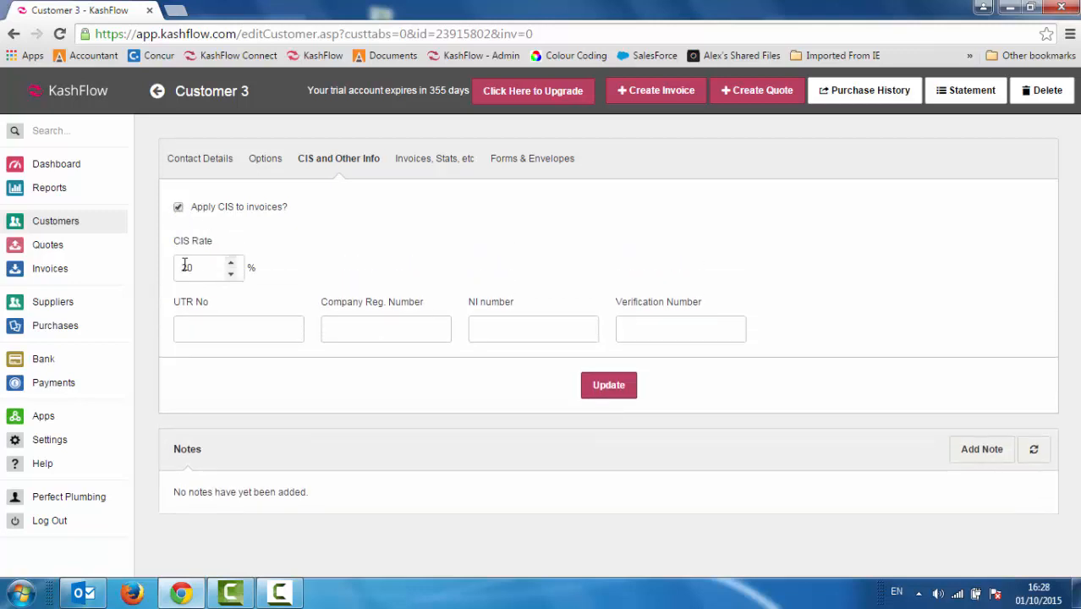
left_click(235, 325)
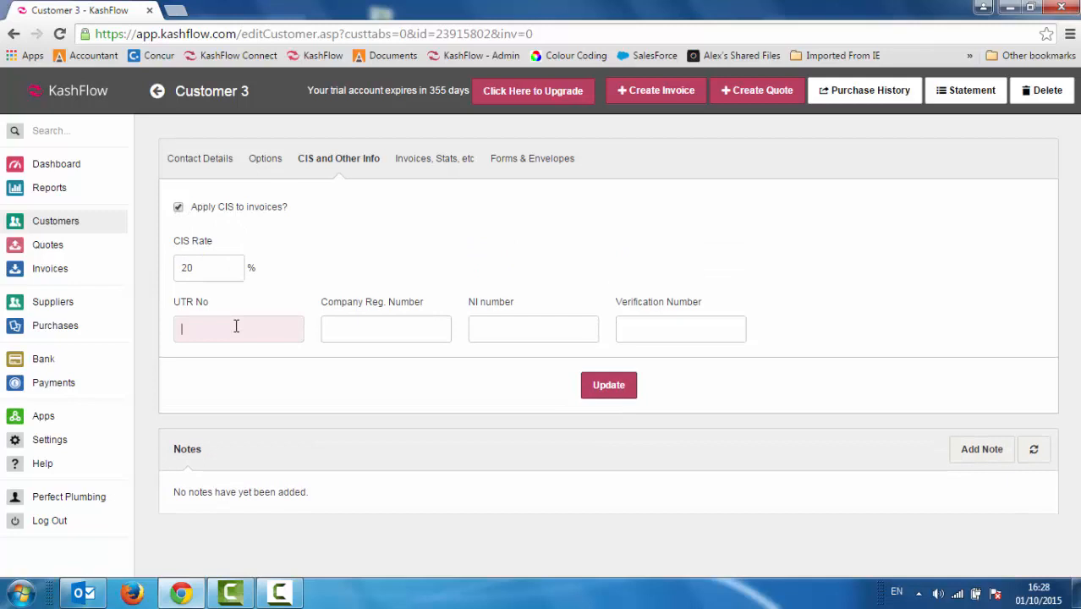
left_click(363, 320)
left_click(510, 324)
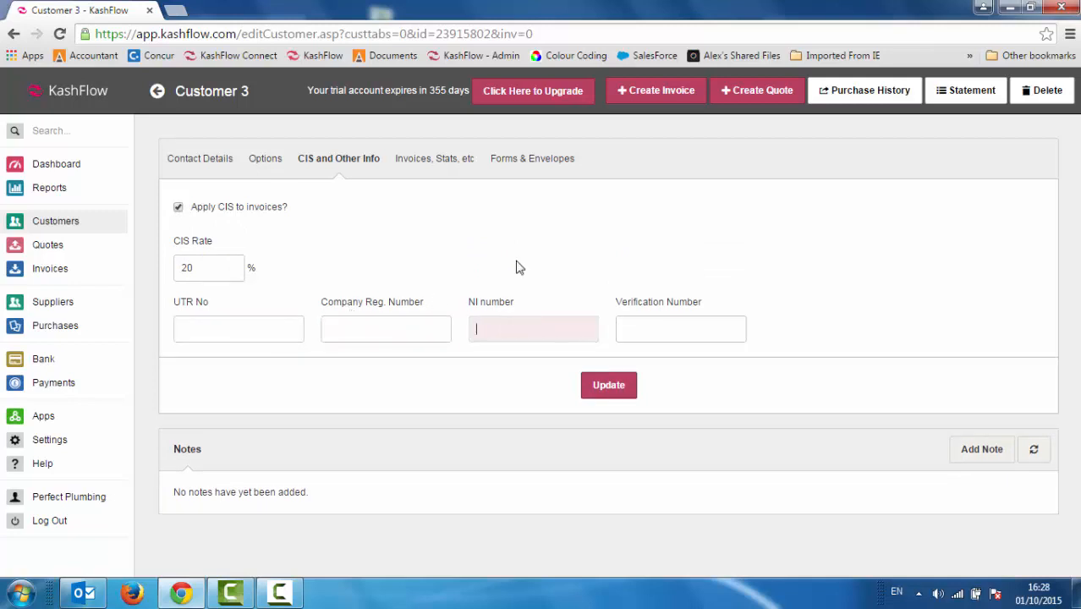
left_click(424, 169)
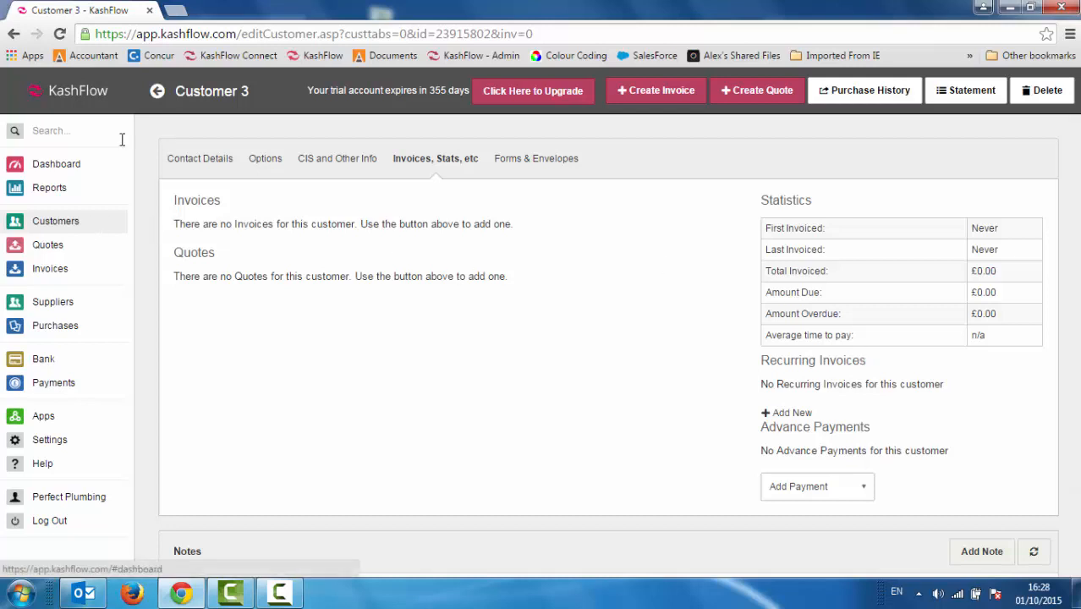
- Open Customer 1's record from the customer list, review the contact details, and return to the list
left_click(73, 223)
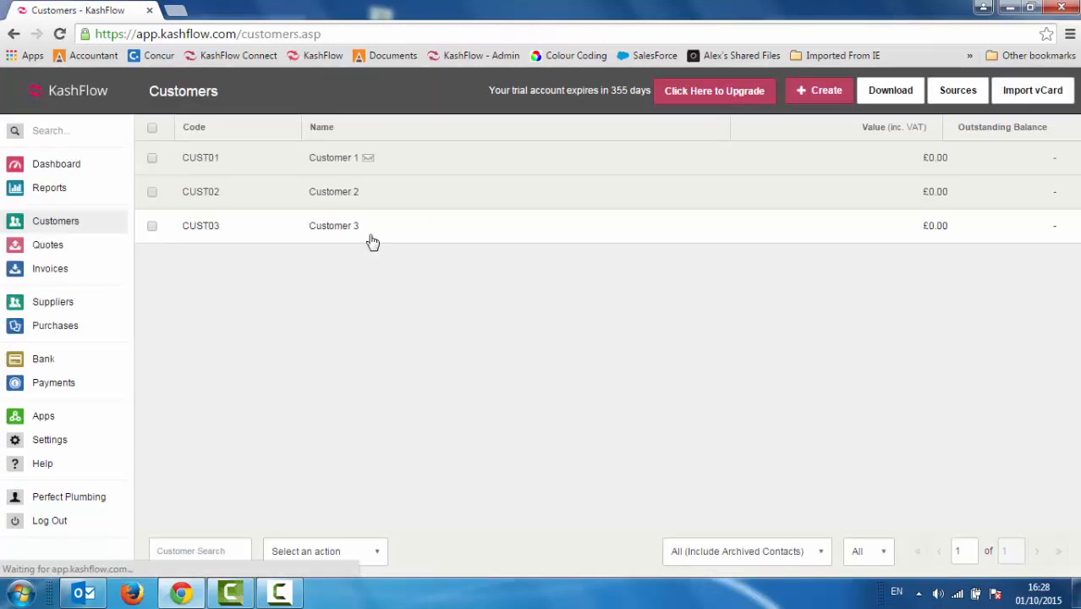
left_click(447, 166)
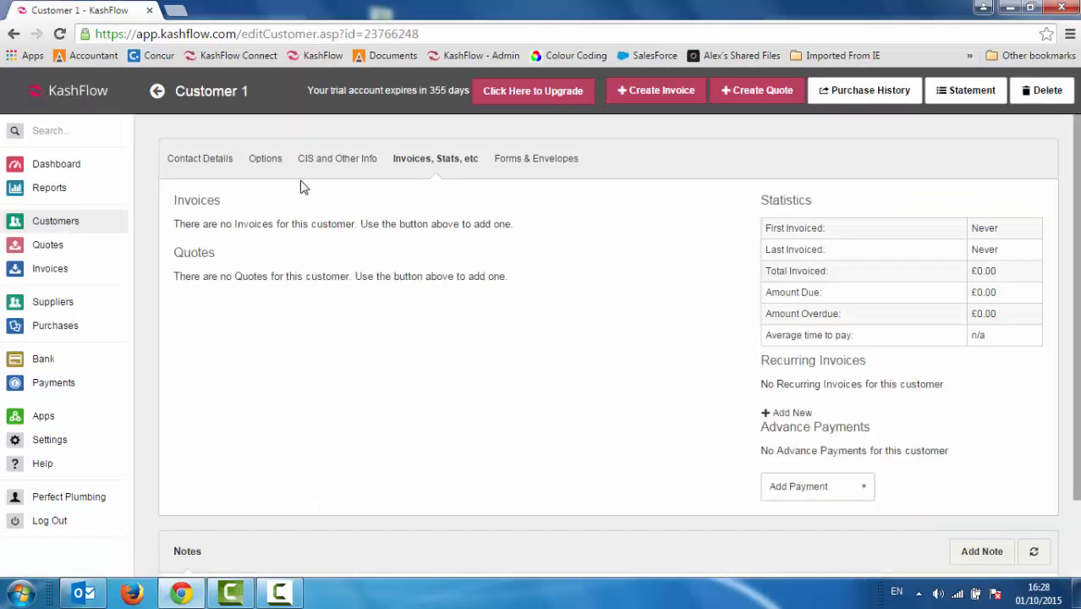
left_click(202, 161)
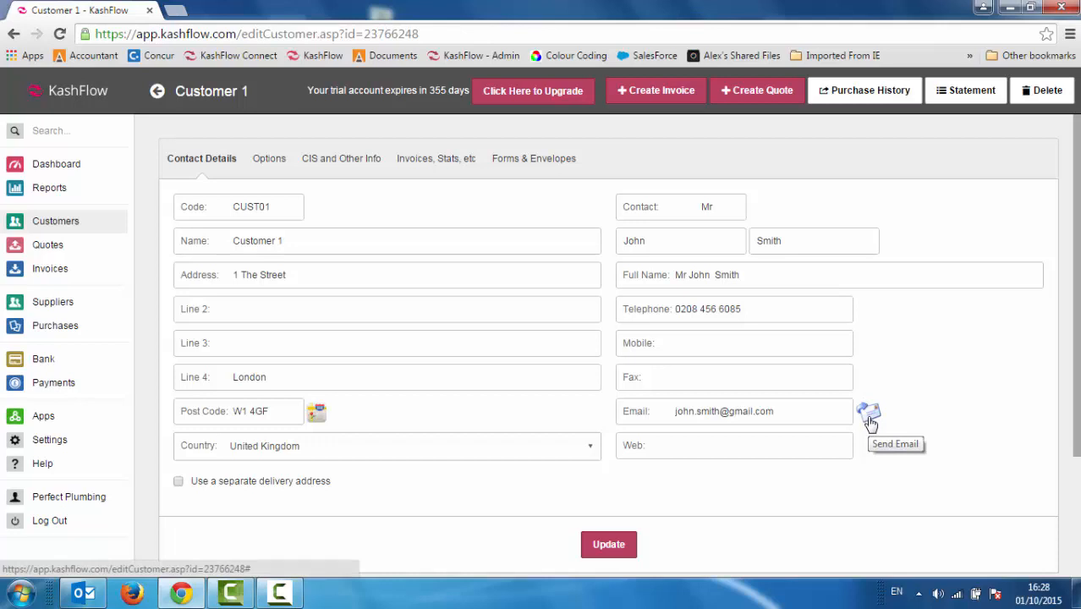
left_click(48, 229)
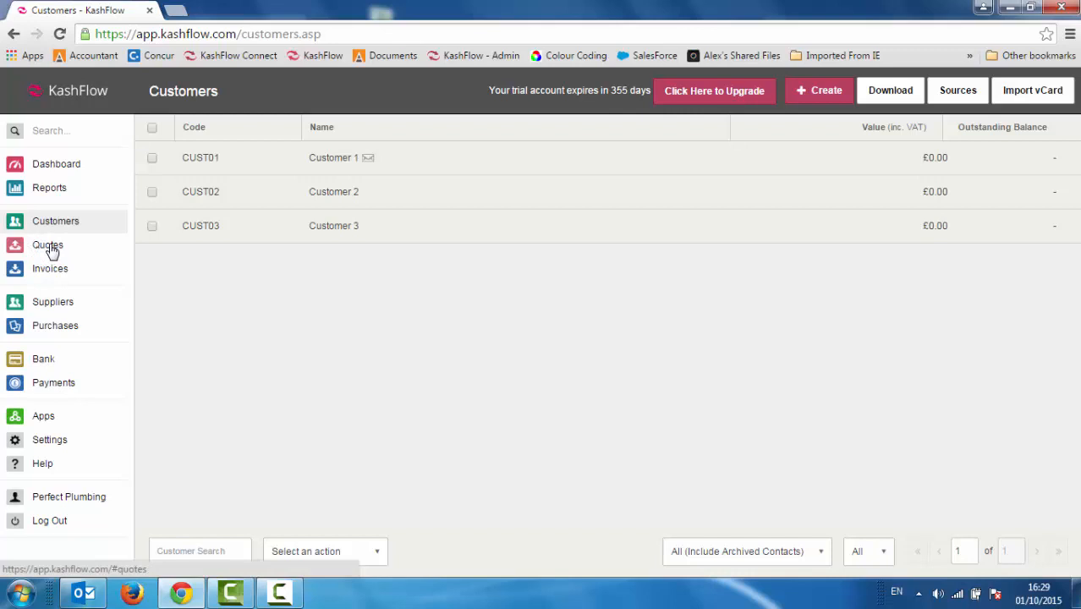
- Add a quote category named "Closed - Lost - Price" with a red flag icon and save it
left_click(52, 252)
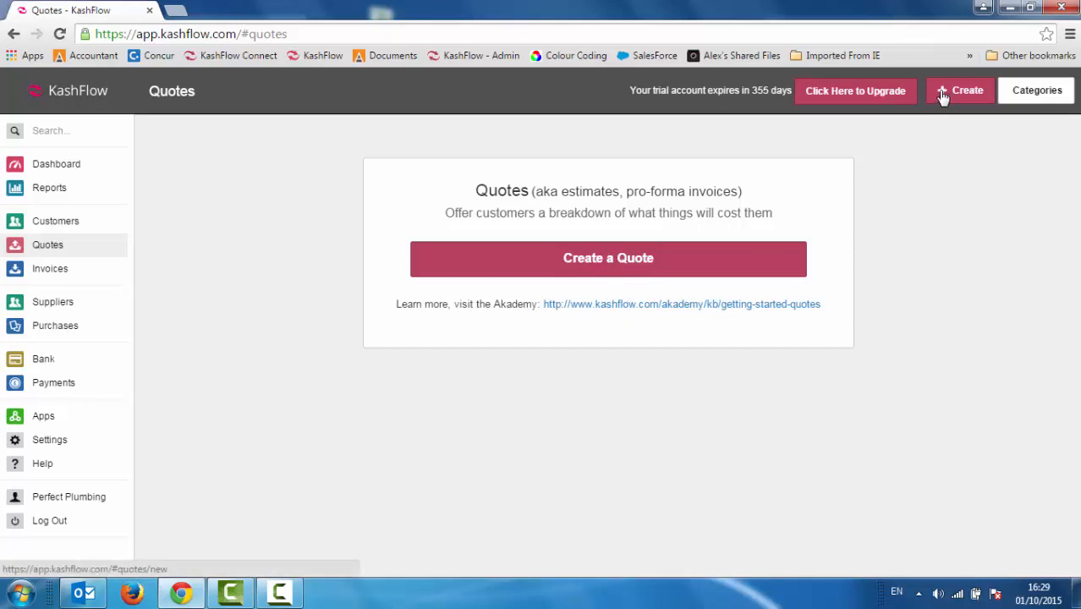
left_click(1034, 93)
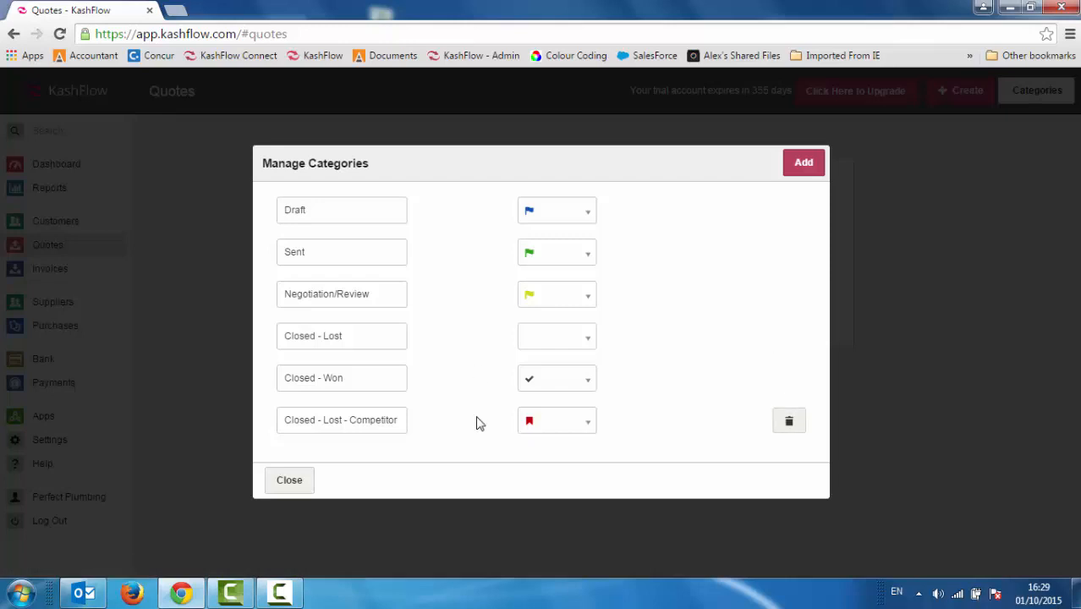
left_click(803, 164)
left_click(352, 197)
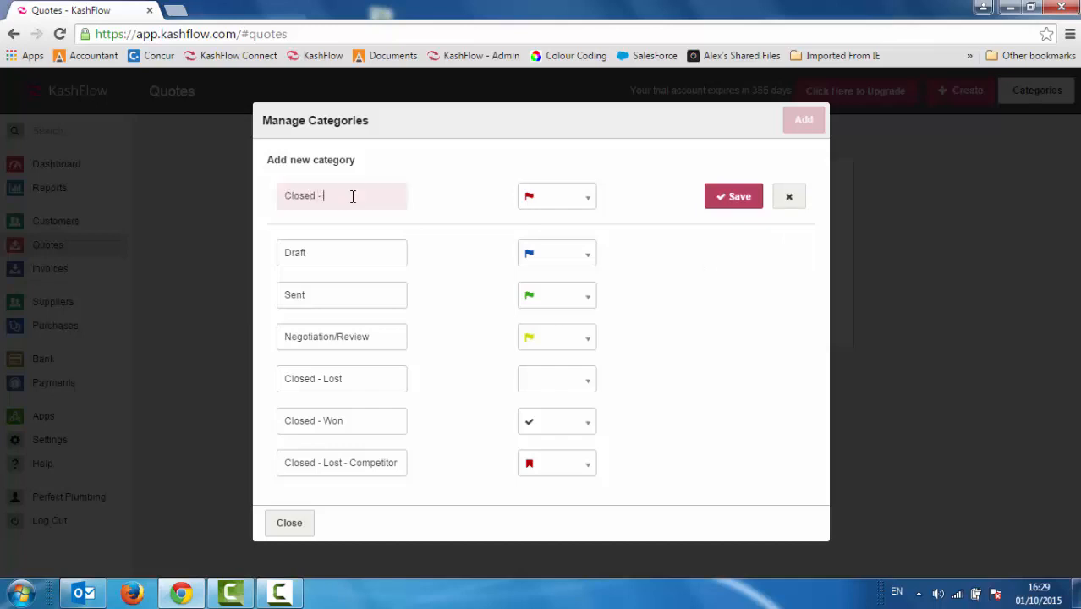
left_click(585, 199)
left_click_drag(789, 261, 779, 234)
left_click(658, 222)
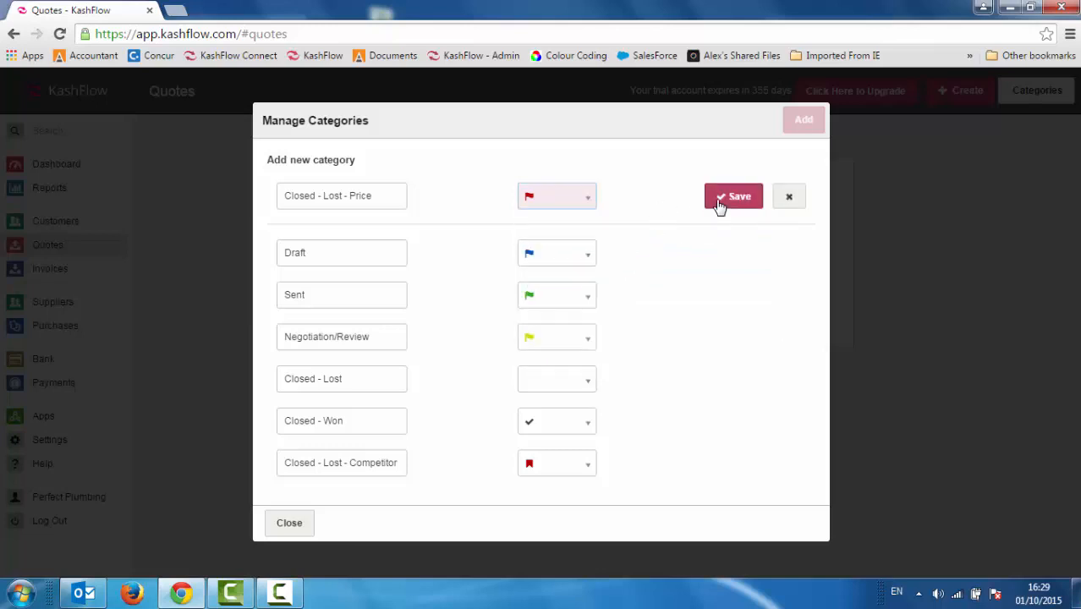
left_click(716, 204)
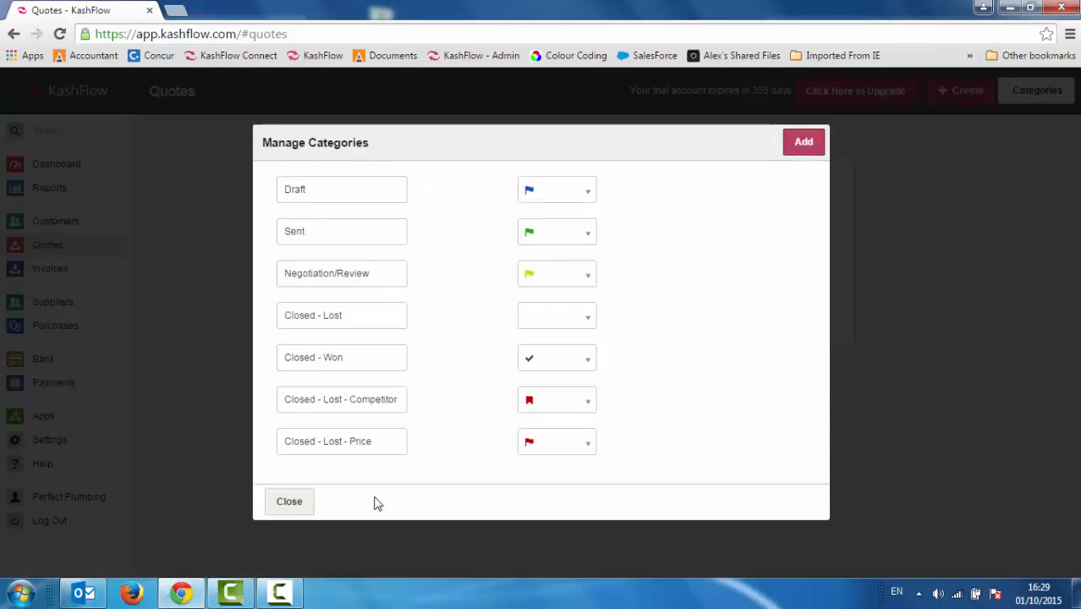
left_click(289, 507)
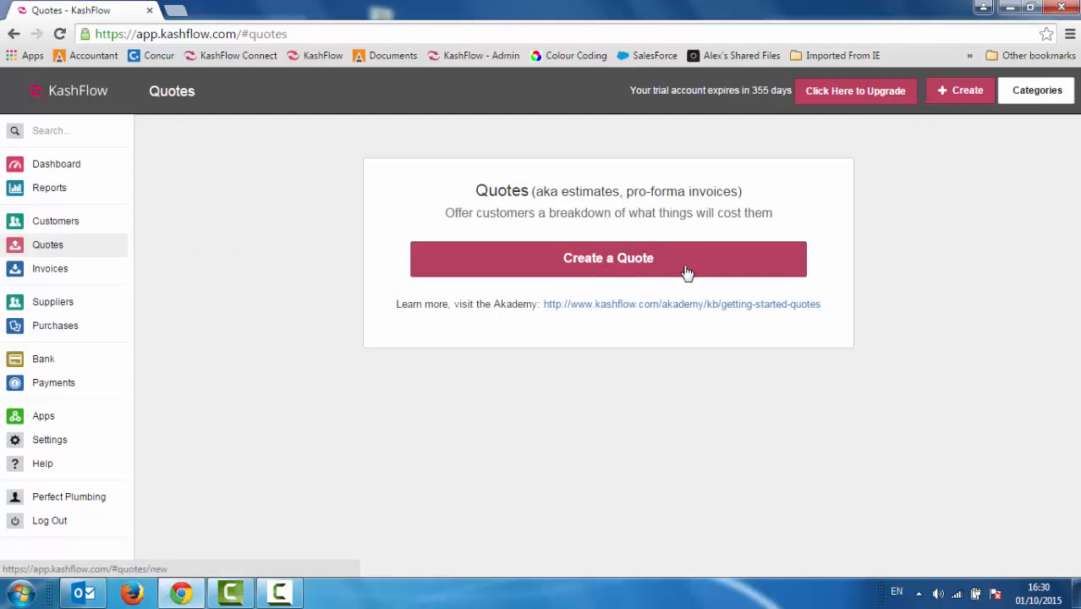
- Start a new quote from Customer 1's record and look through the customers available for it
left_click(61, 225)
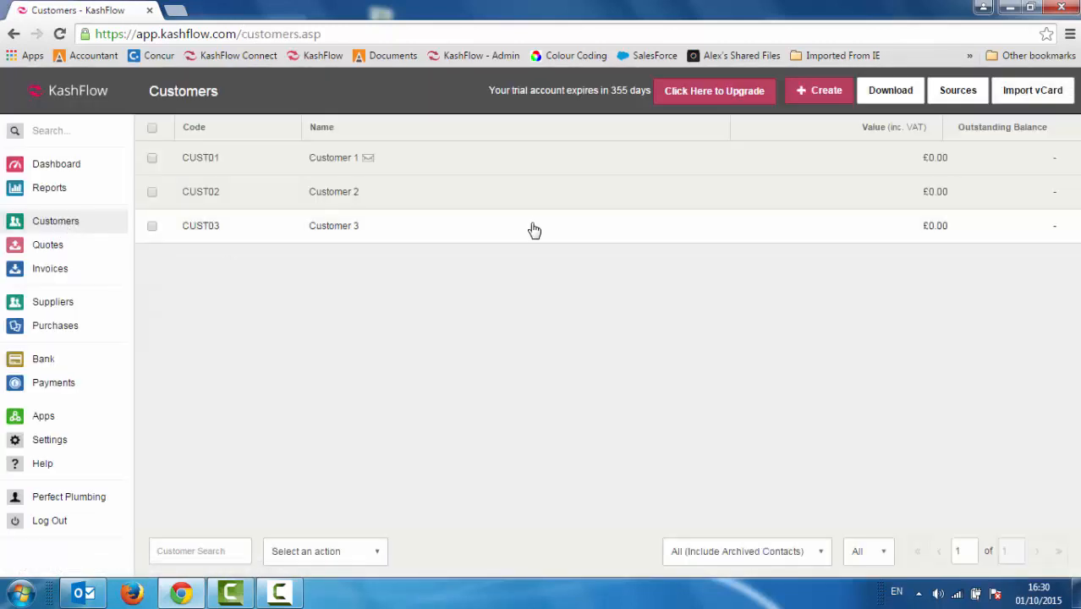
left_click(573, 169)
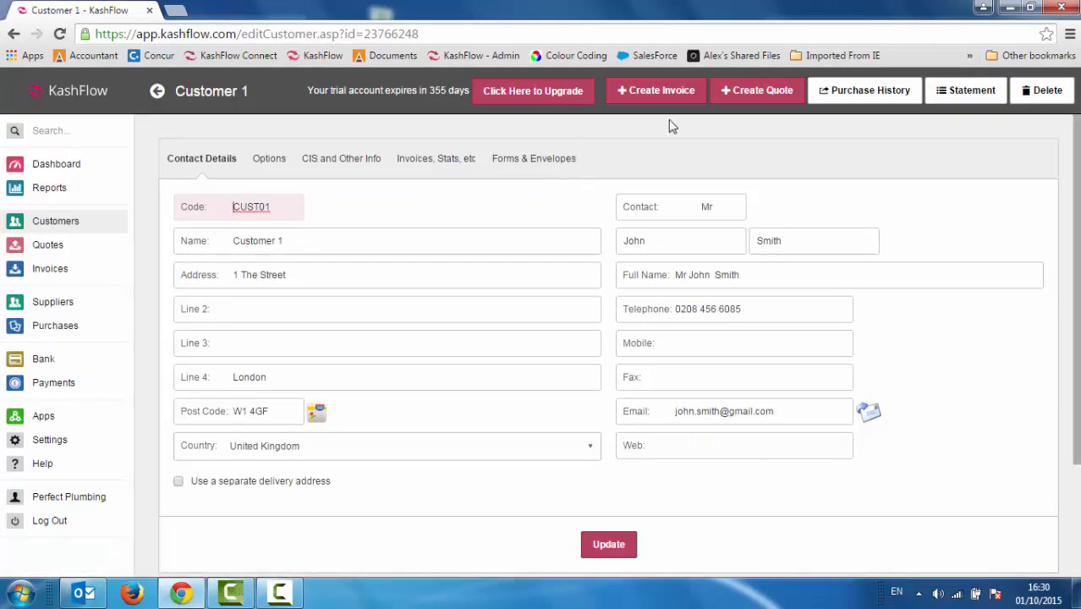
left_click(755, 94)
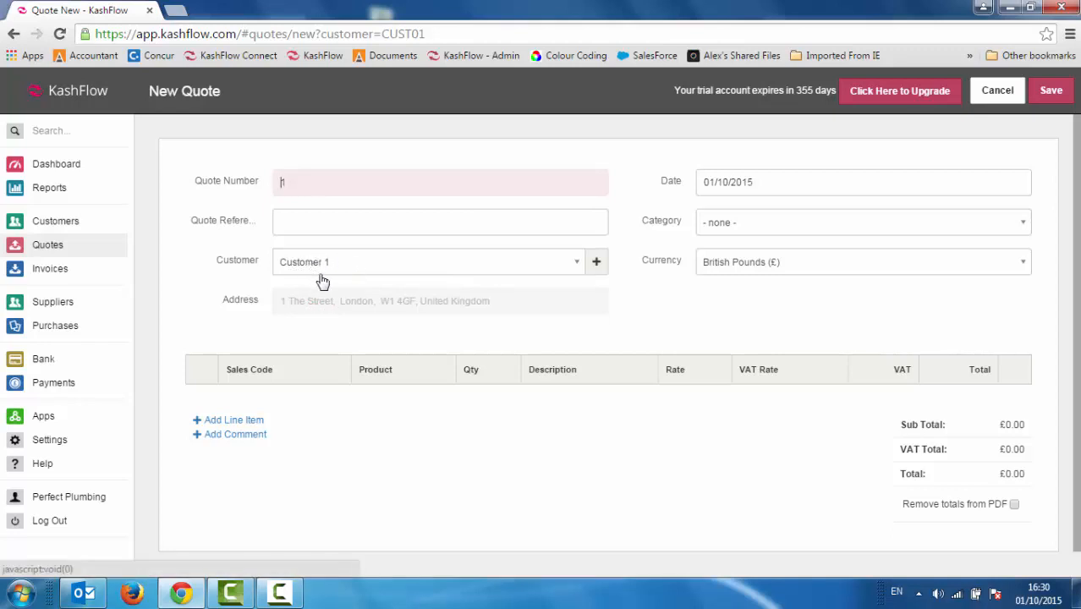
left_click(577, 265)
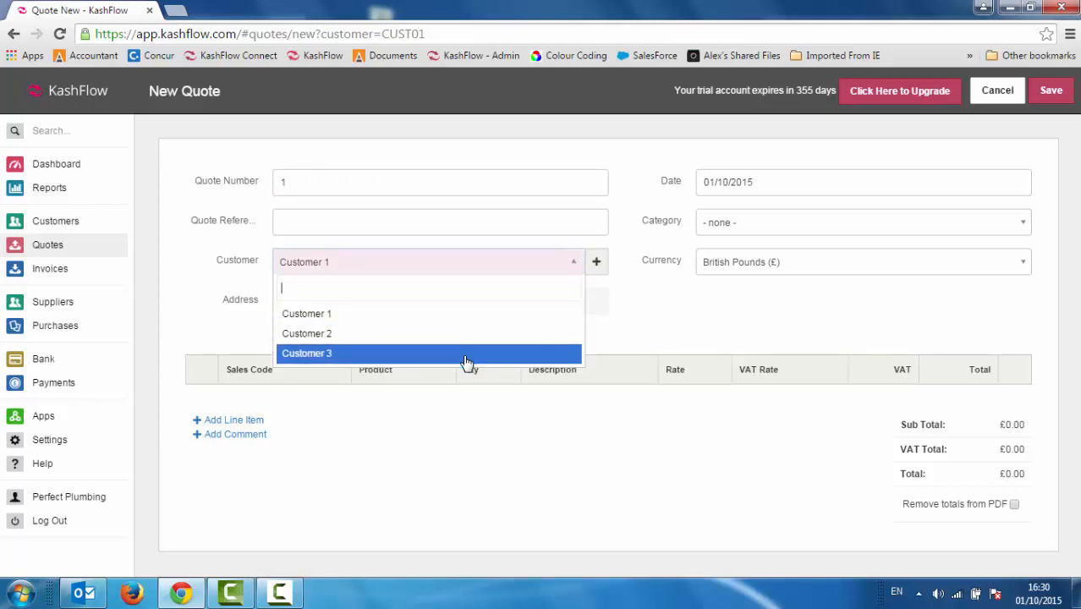
left_click(629, 310)
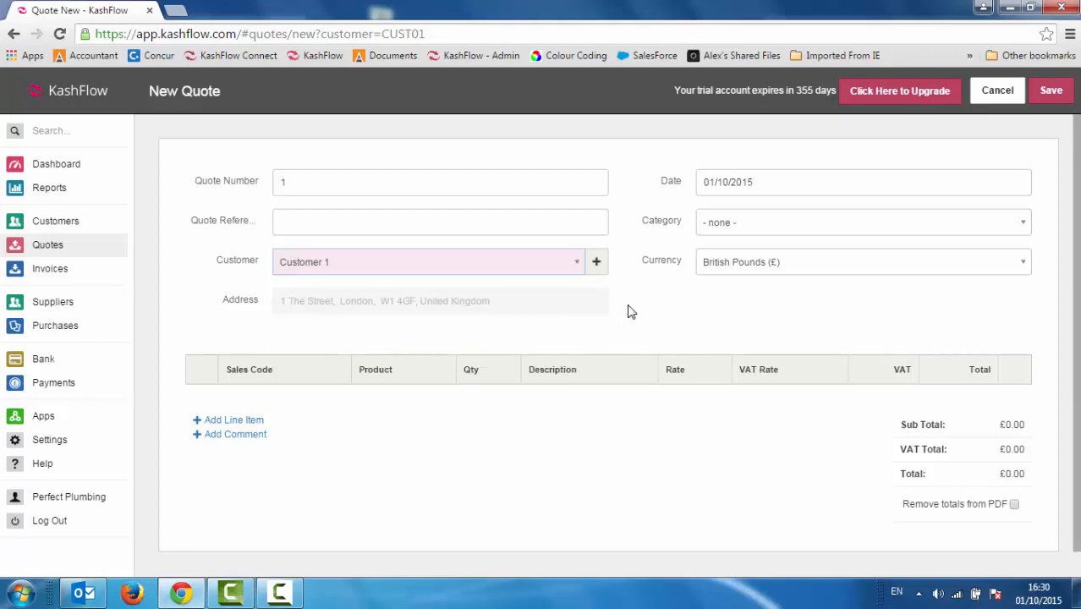
- Create a new customer named "Customer 4" within the quote and view its address fields
left_click(597, 263)
left_click(554, 321)
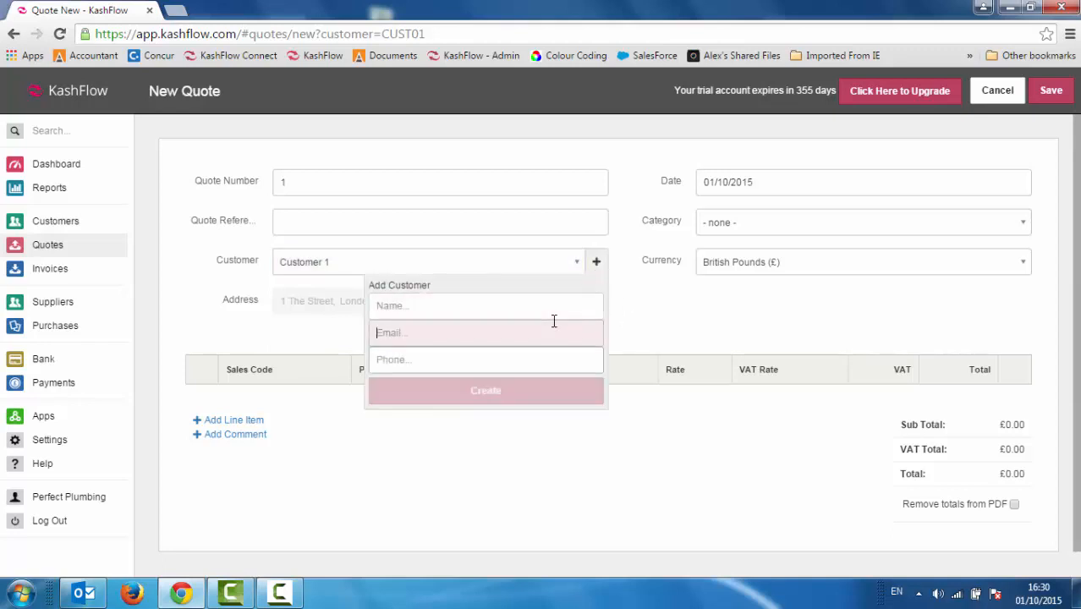
left_click(524, 303)
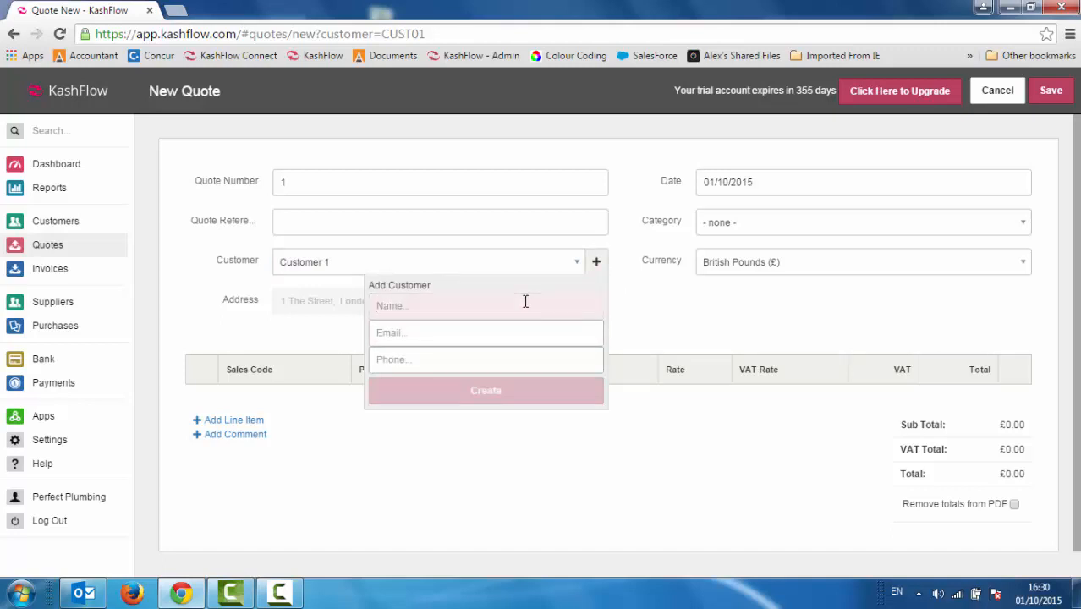
type("Customer 4")
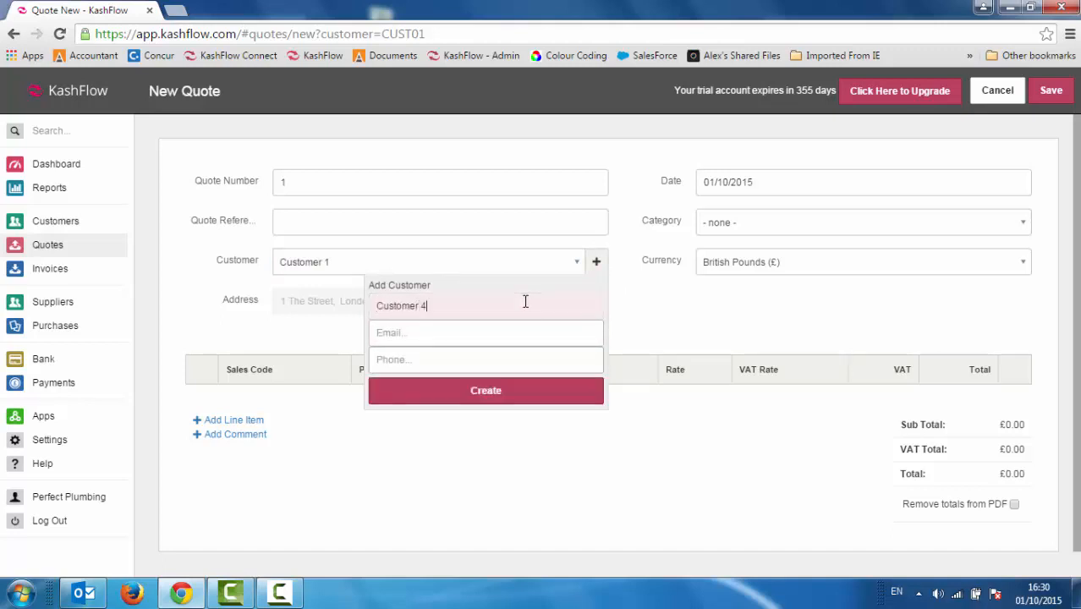
left_click(467, 401)
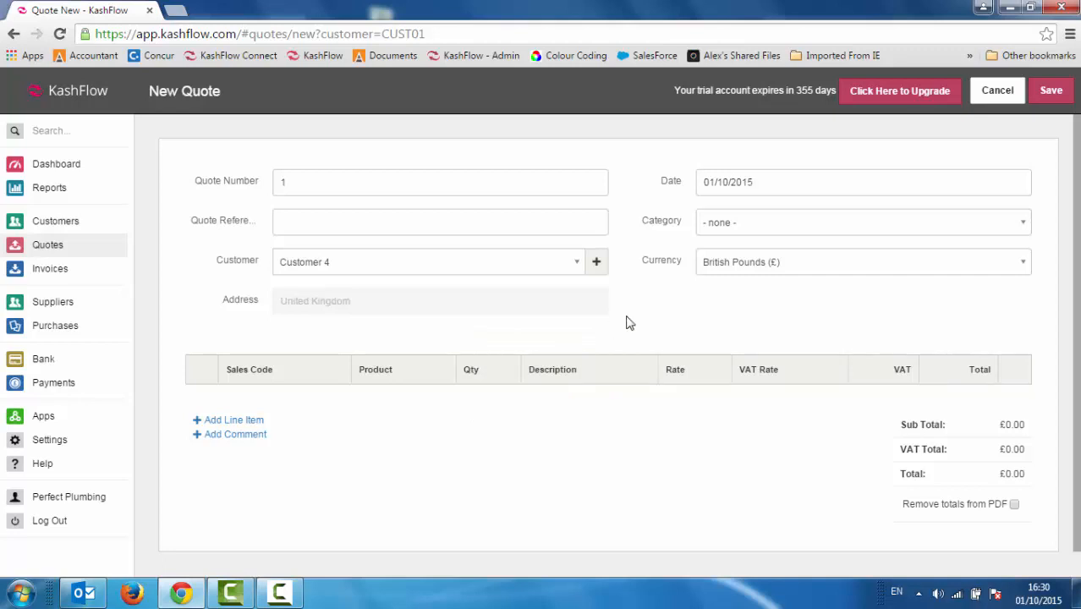
left_click(530, 300)
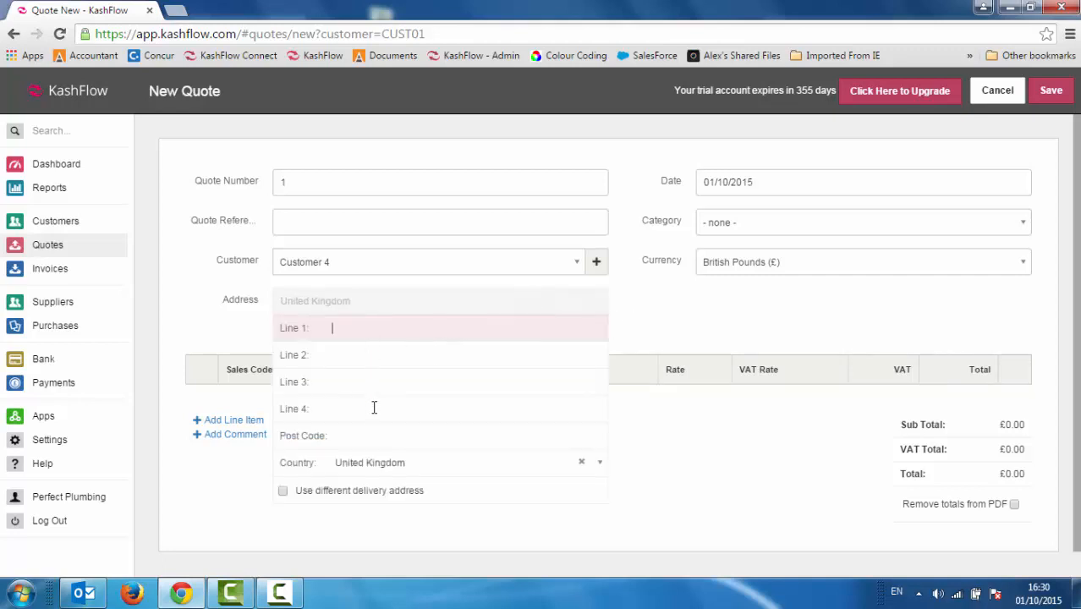
left_click(696, 330)
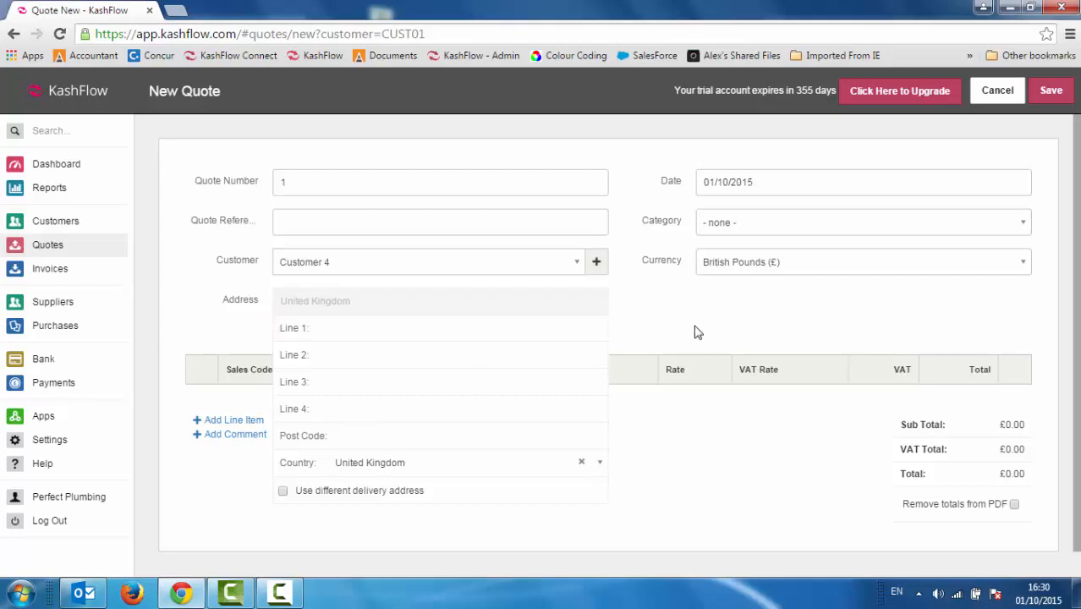
- Go over the quote number, enter "Customer4Ref" as the quote reference, and check the date field
left_click(338, 188)
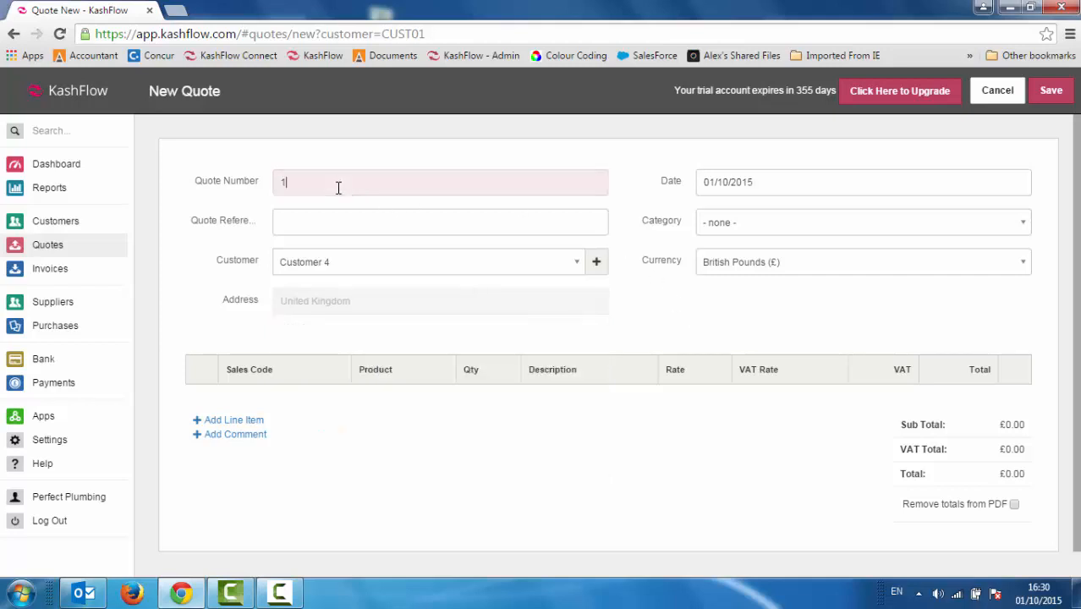
left_click_drag(309, 180, 253, 176)
left_click(333, 225)
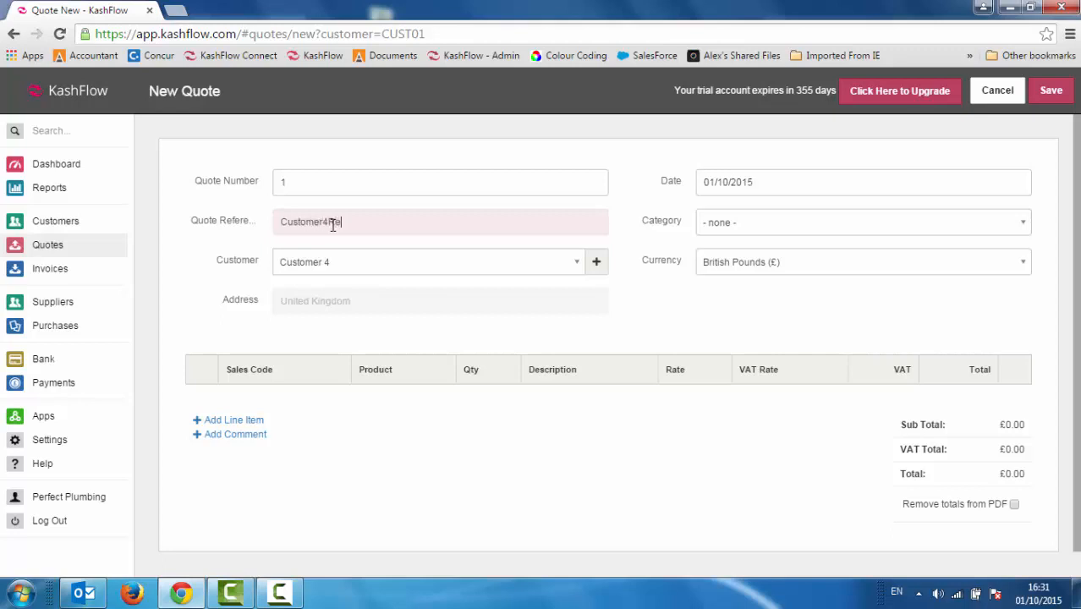
left_click(755, 185)
left_click(670, 183)
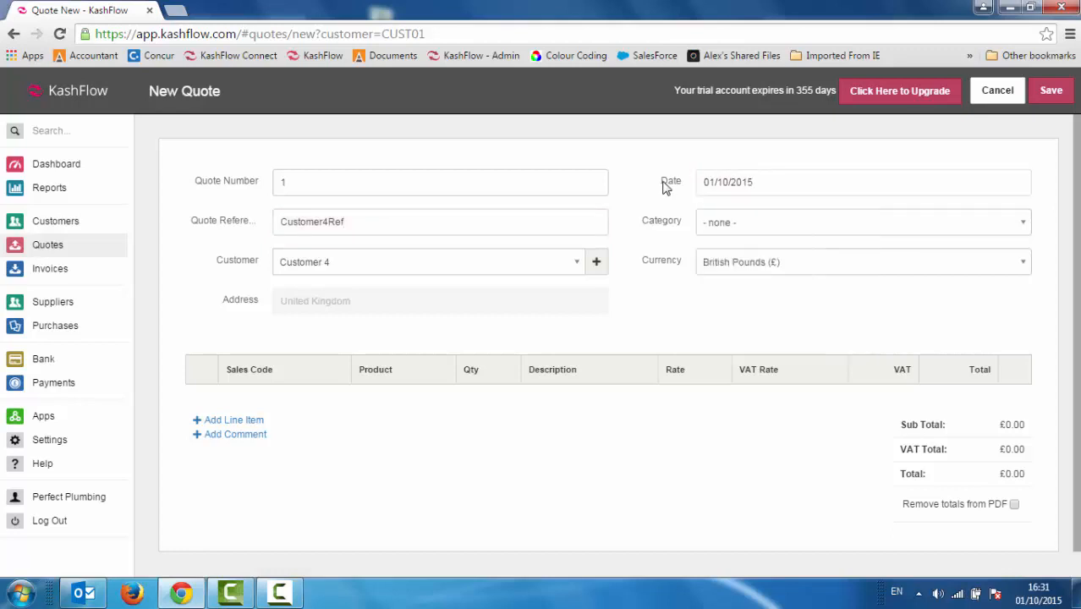
- Look through the available quote categories and assign the Draft category to the quote
left_click(753, 230)
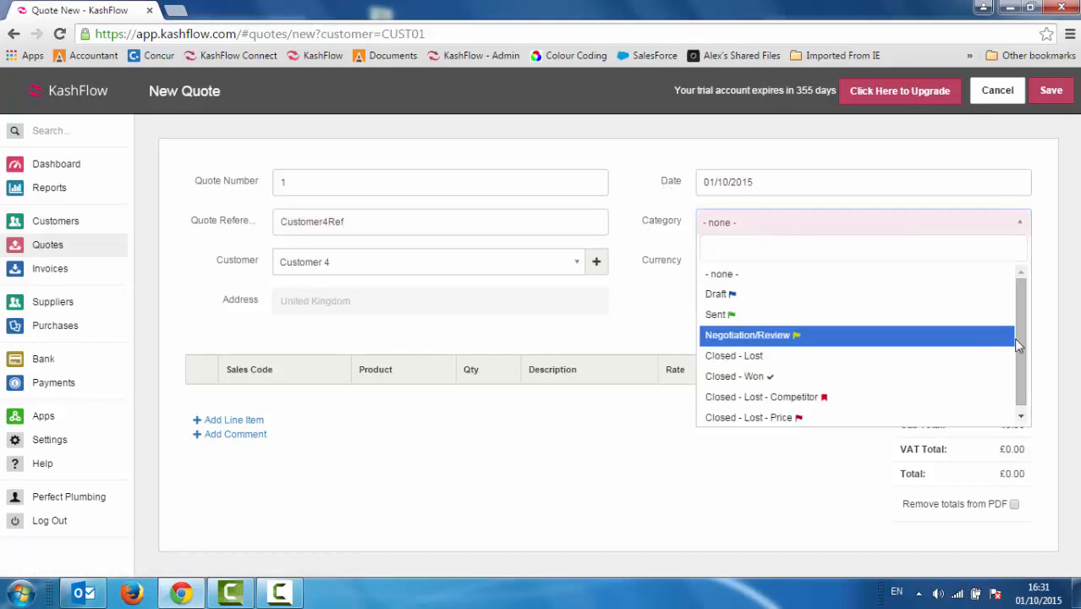
left_click_drag(1020, 343, 1020, 377)
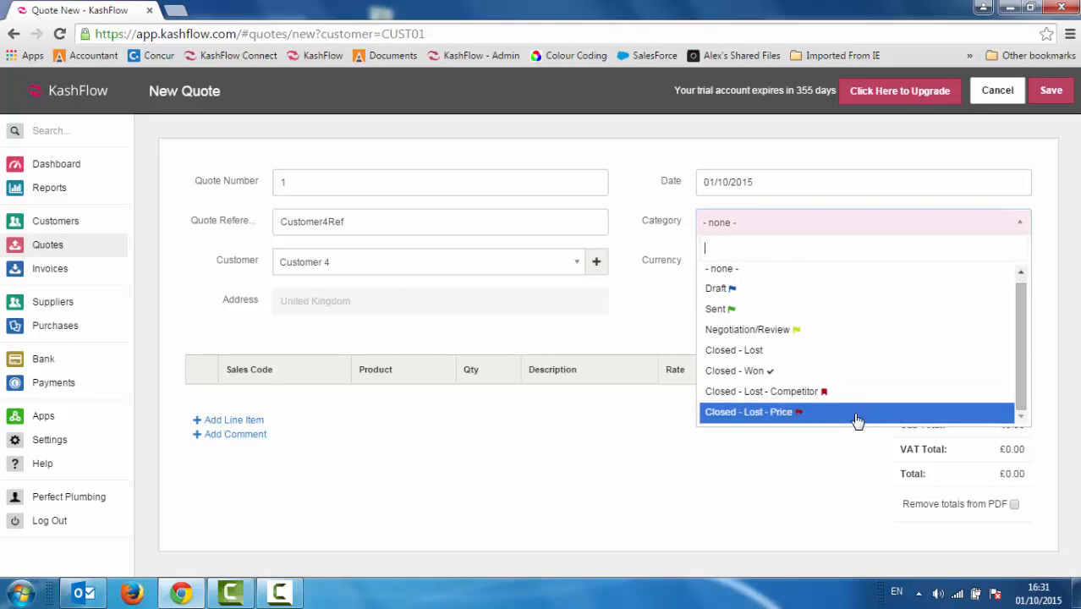
left_click_drag(1018, 384, 1017, 375)
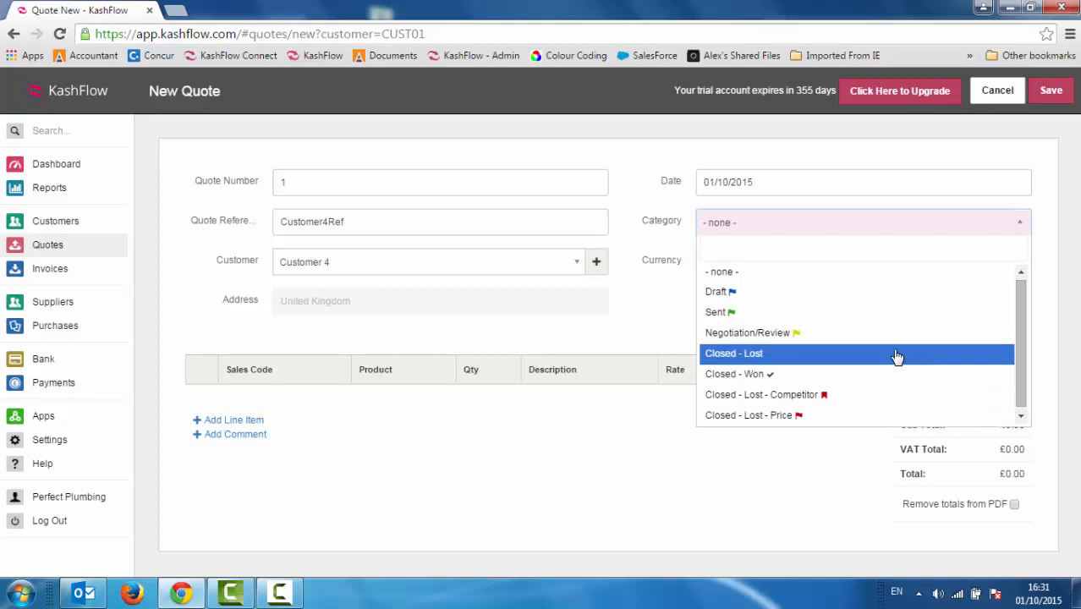
left_click(827, 292)
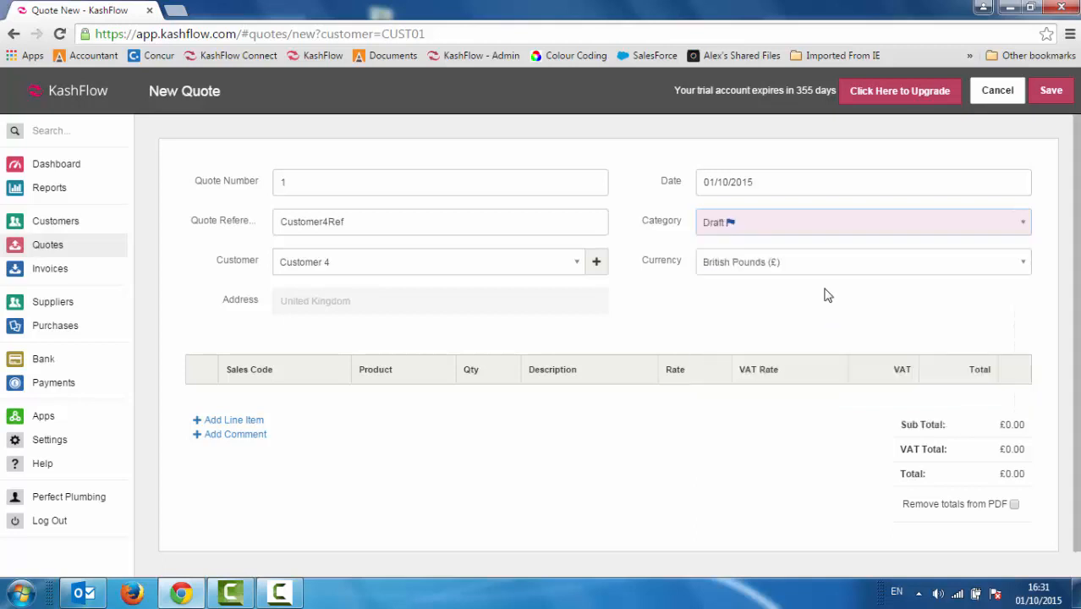
- Add a General Work line item with quantity 2 and the description "2 Days x General Work"
left_click(248, 422)
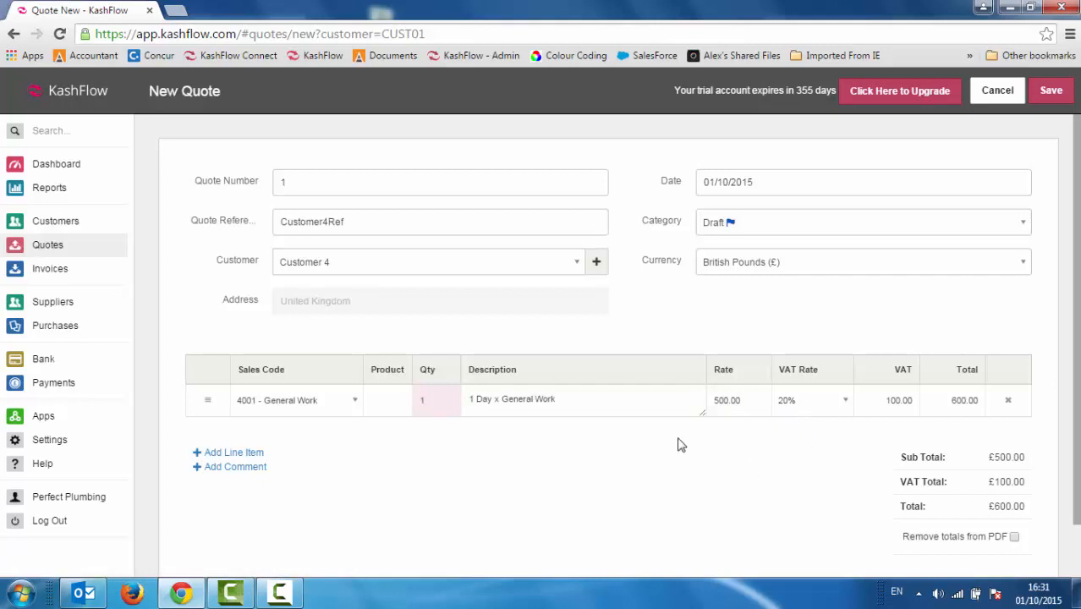
type("2")
key("Tab")
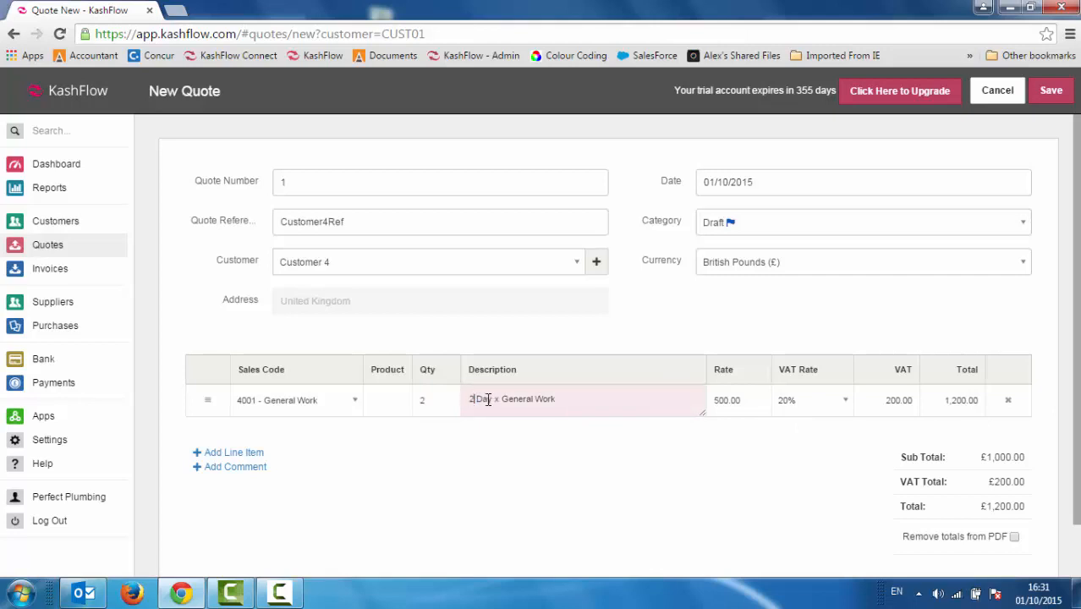
type("s")
- Add a second line item with sales code "4002 - Services" and product "BOIL0001 - Boiler Change"
left_click(215, 453)
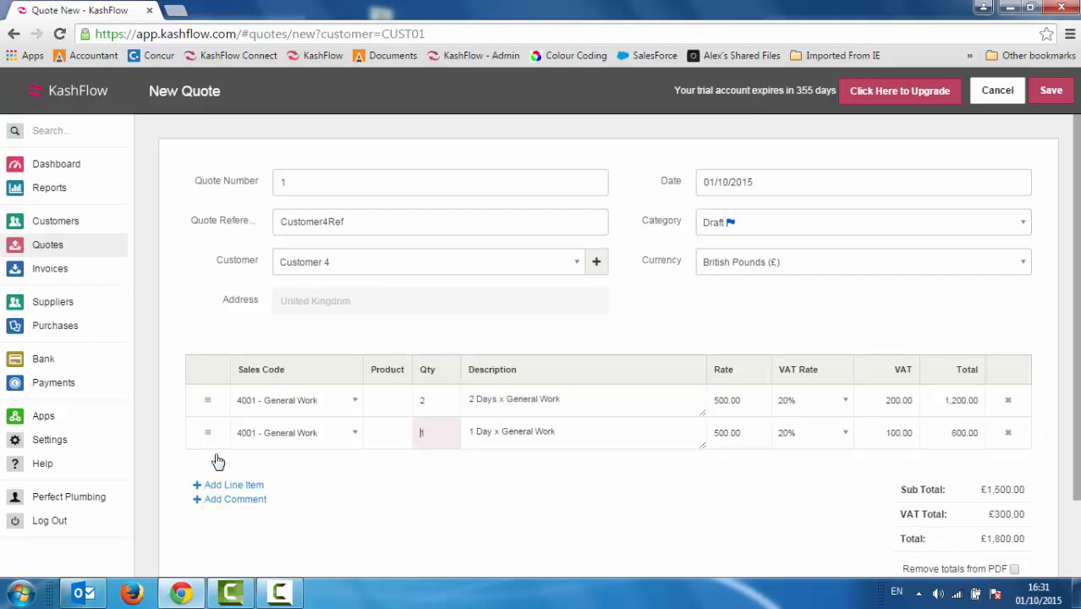
left_click(354, 432)
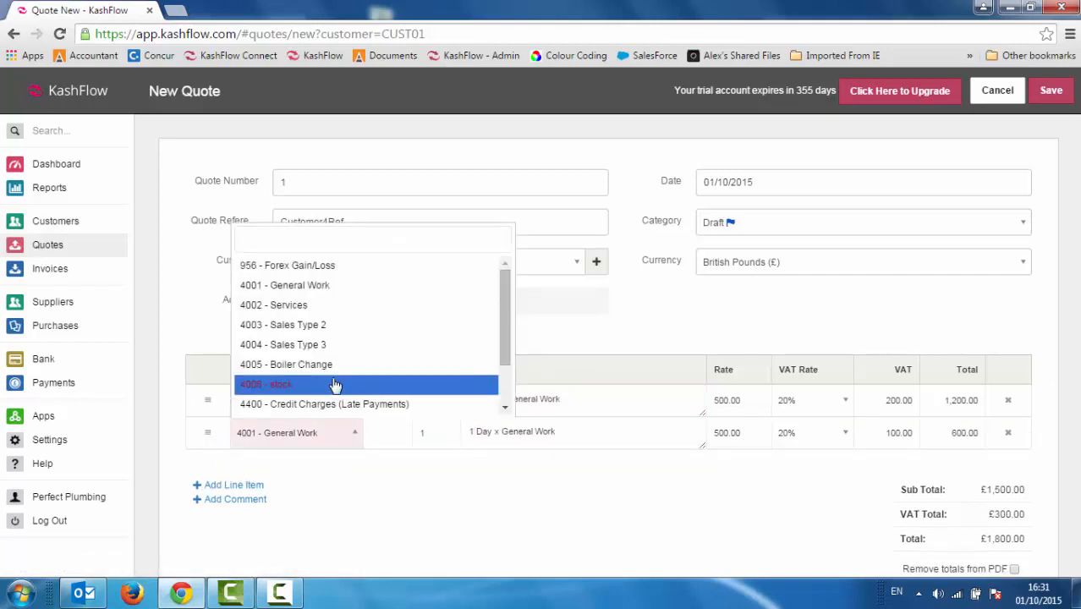
left_click(297, 305)
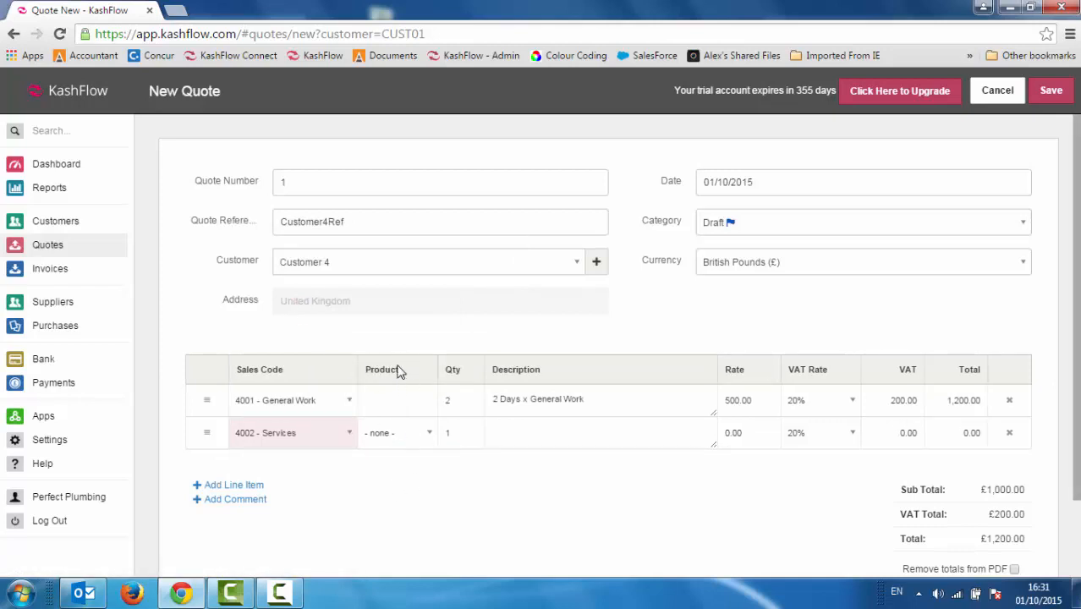
left_click(427, 436)
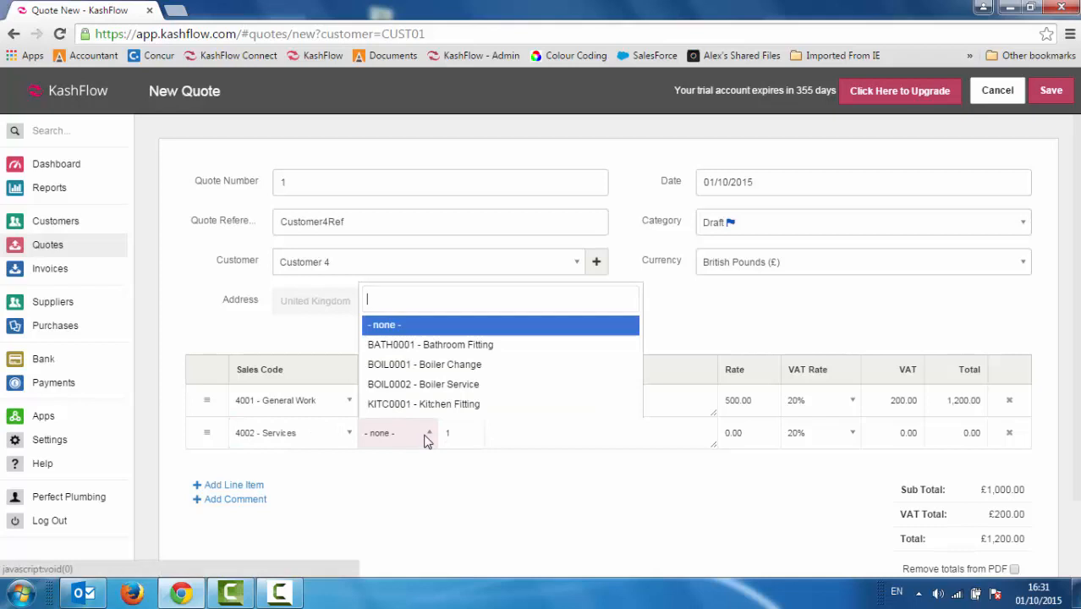
left_click(394, 364)
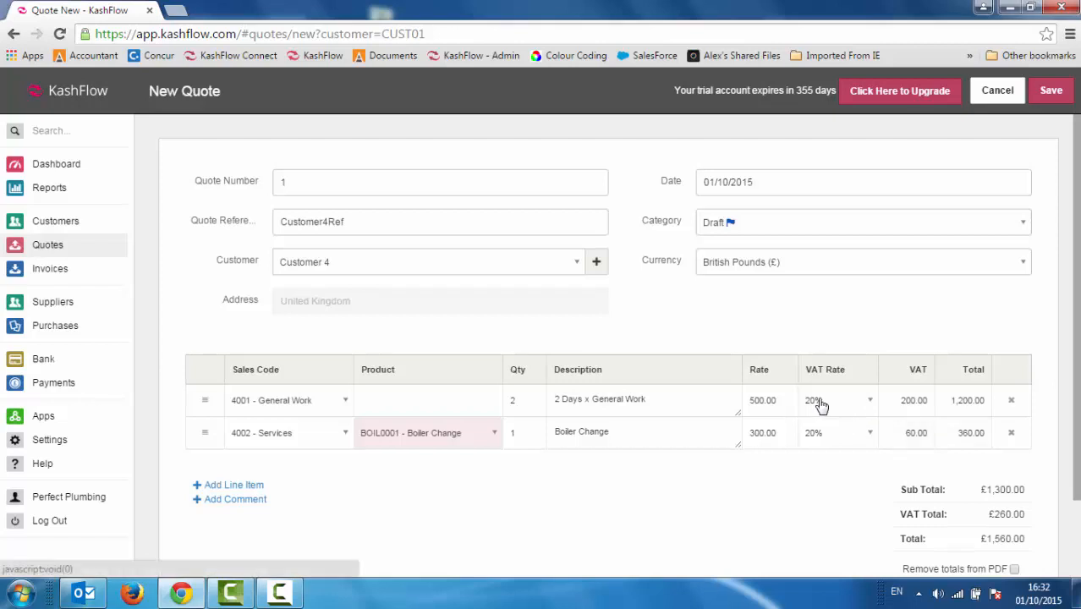
- Set the Boiler Change line's total to 200 and save the quote
left_click(953, 434)
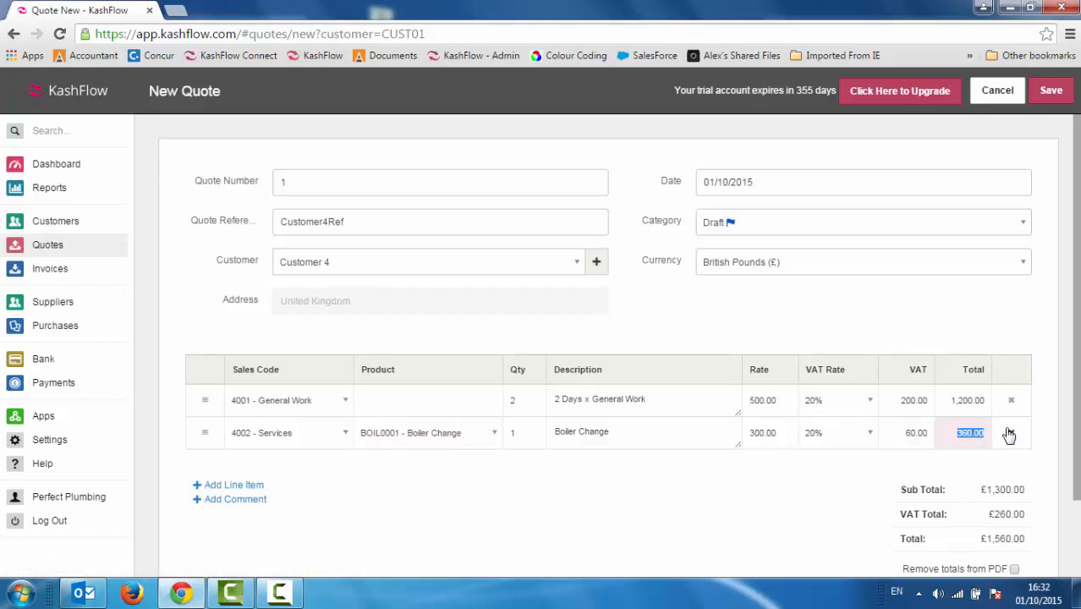
type("200")
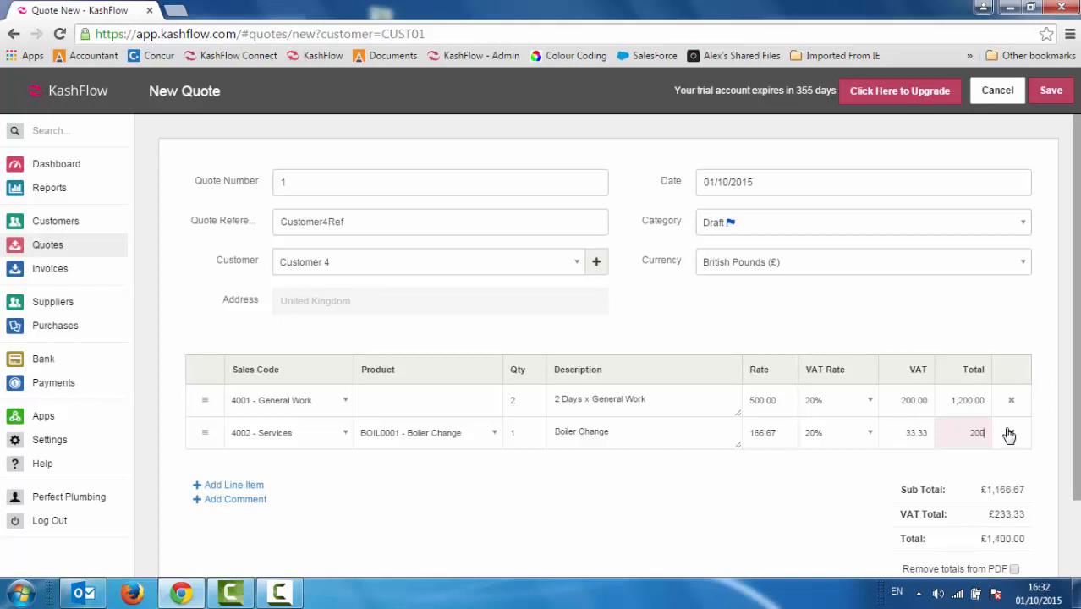
key("Tab")
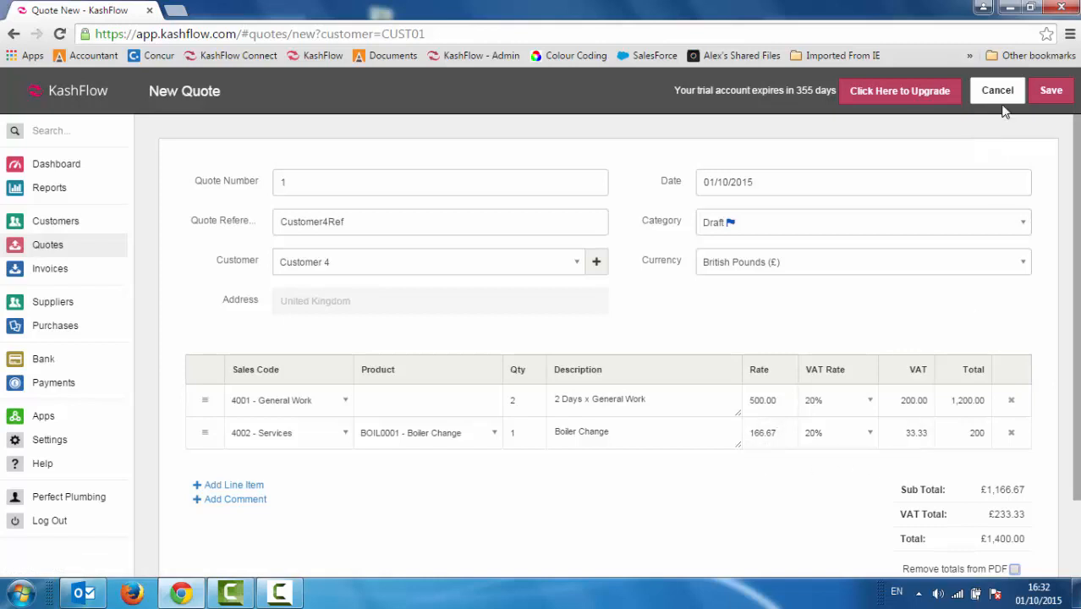
left_click(1050, 95)
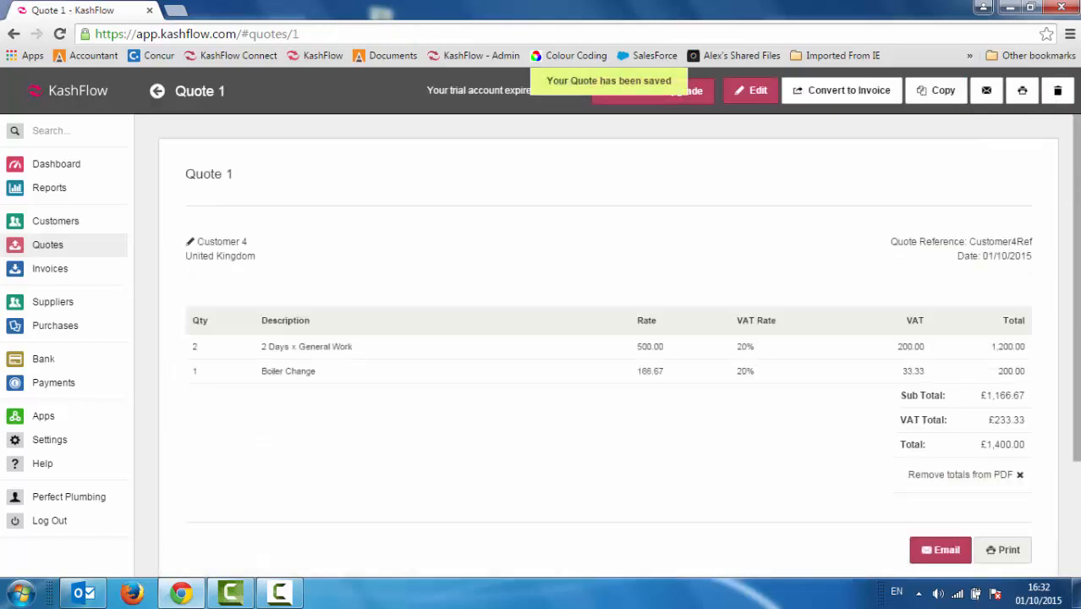
- Open the email form for the saved quote, preview the attached Quote-1.pdf, and return to the email
left_click_drag(1076, 190, 1075, 306)
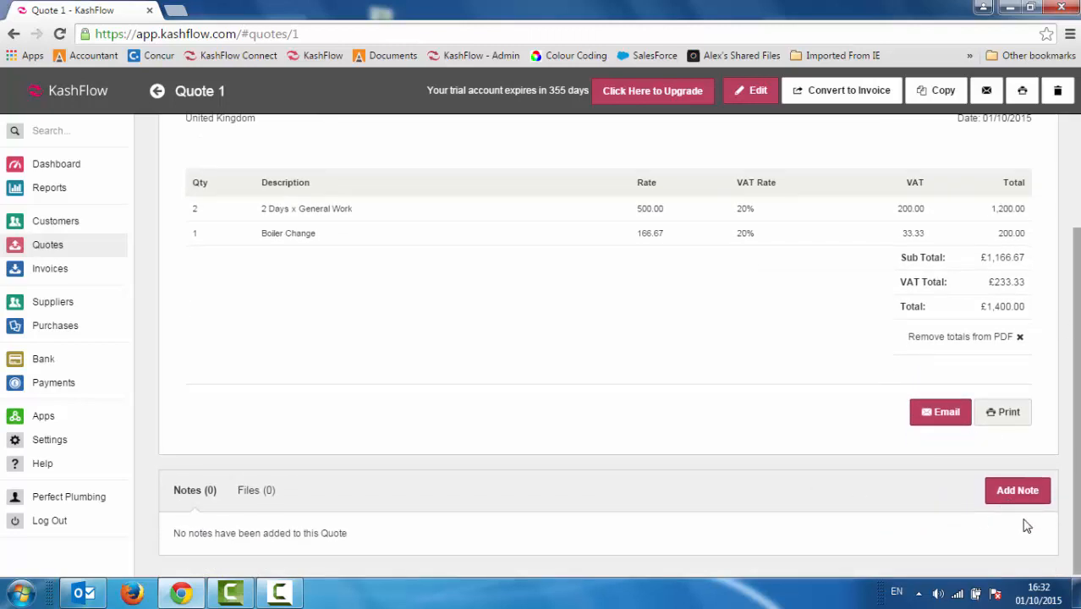
left_click(948, 421)
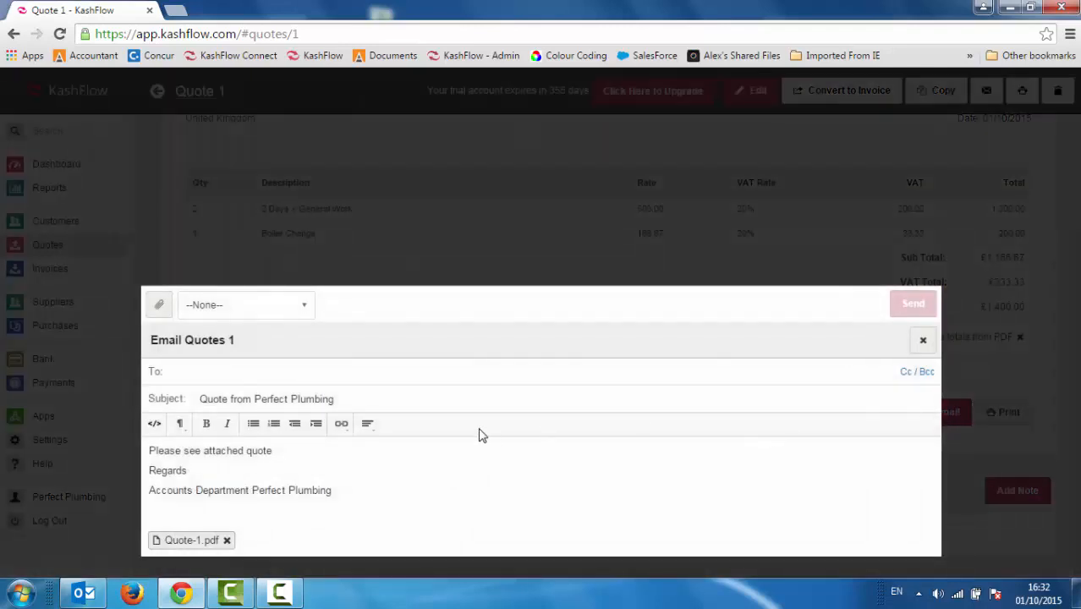
left_click(263, 374)
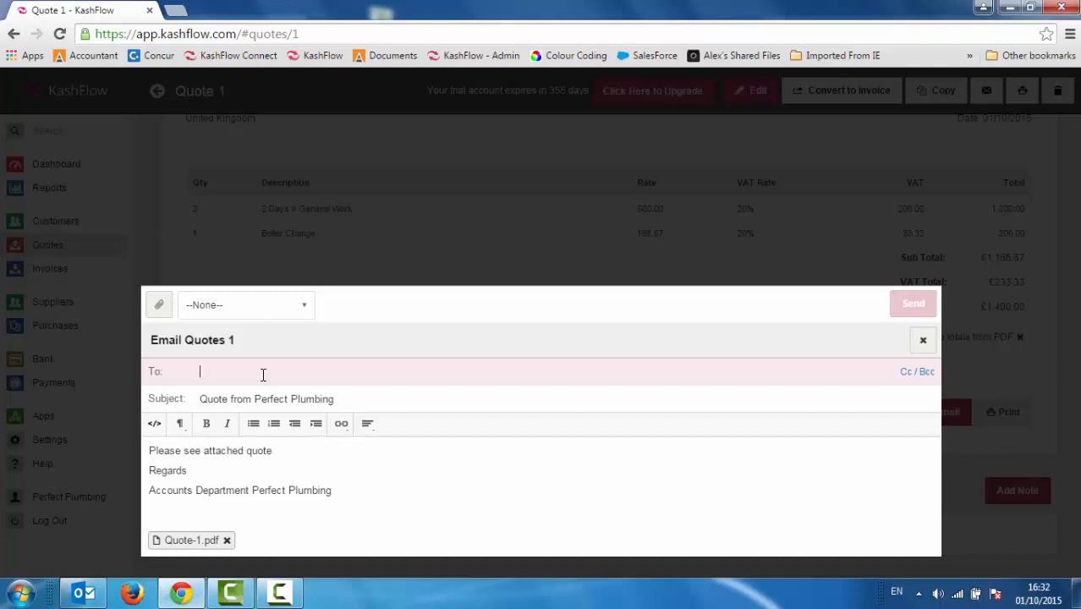
left_click(192, 543)
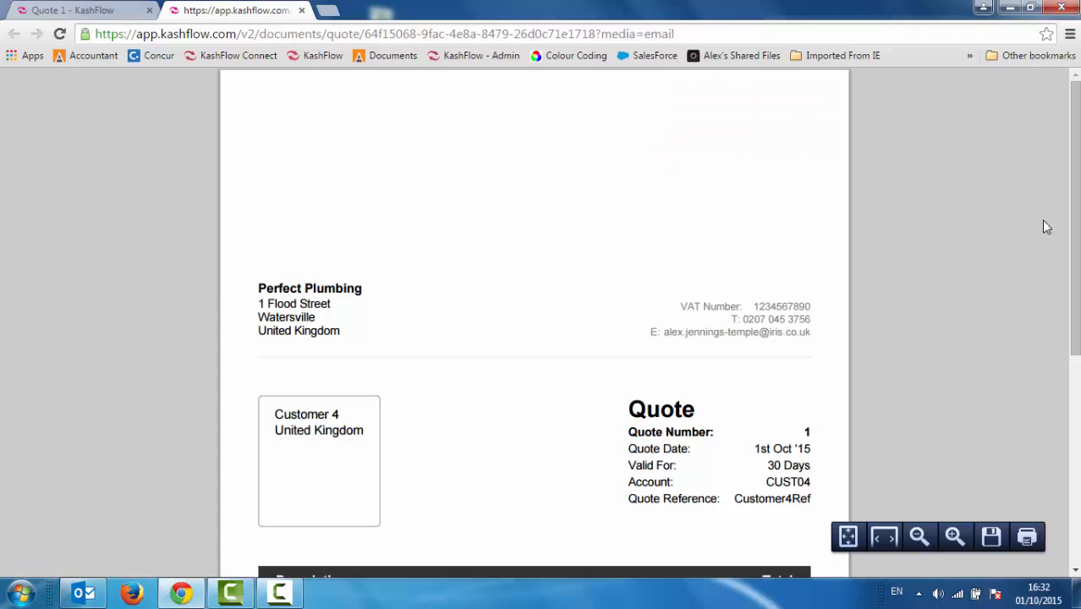
left_click_drag(1075, 223, 1044, 226)
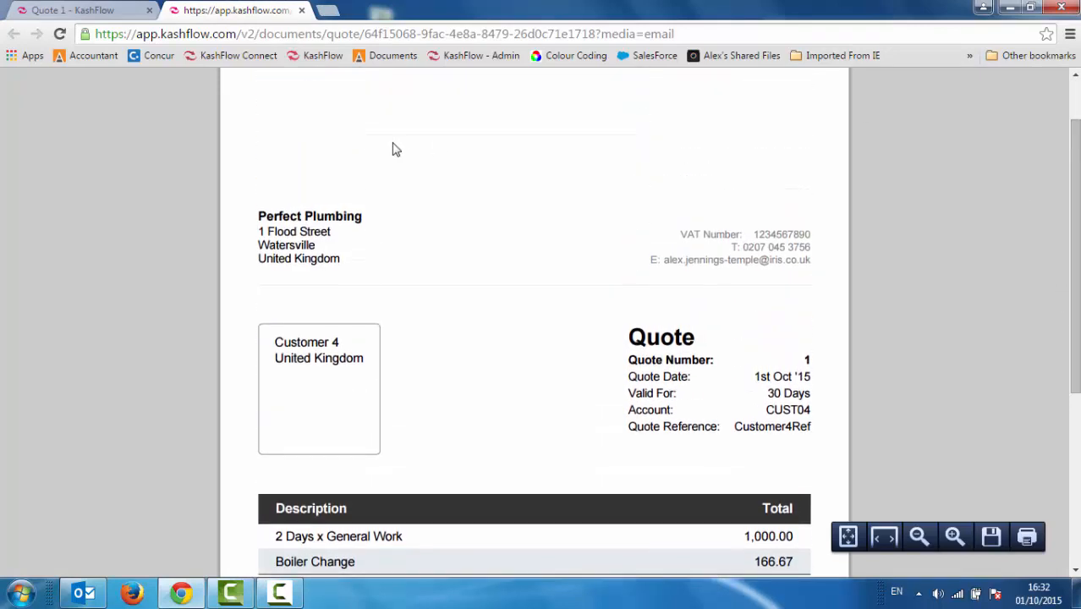
left_click(301, 10)
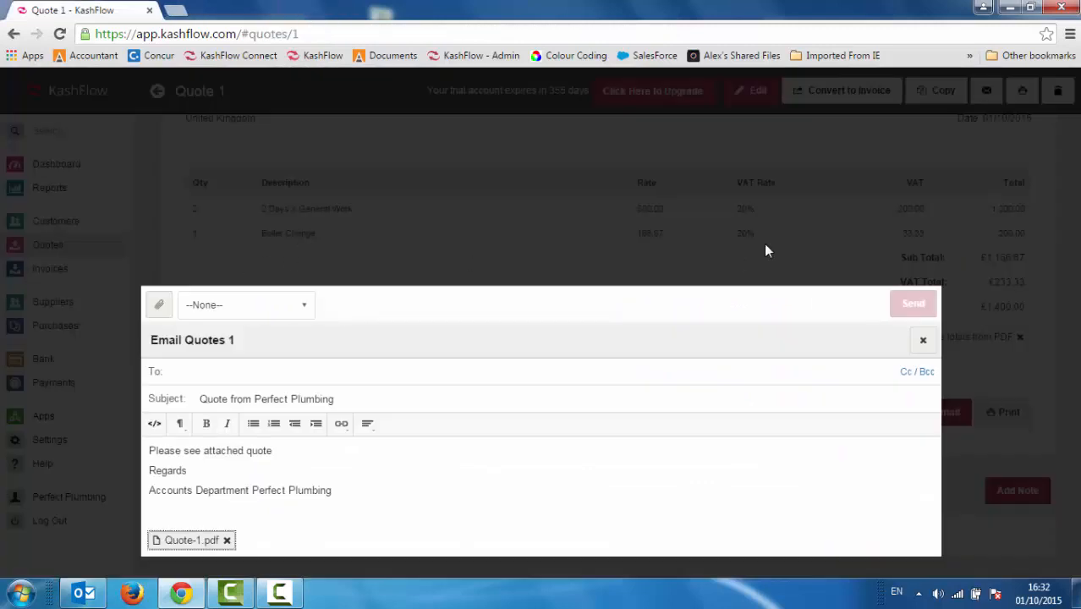
- Close the quote email without sending it and return to the list of quotes
left_click(922, 340)
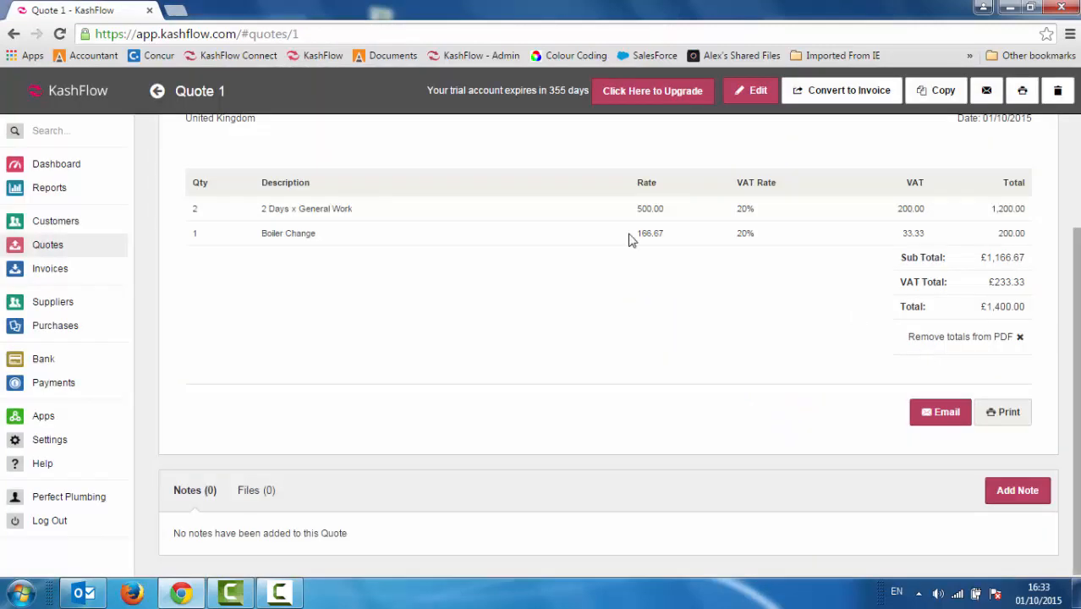
left_click(44, 252)
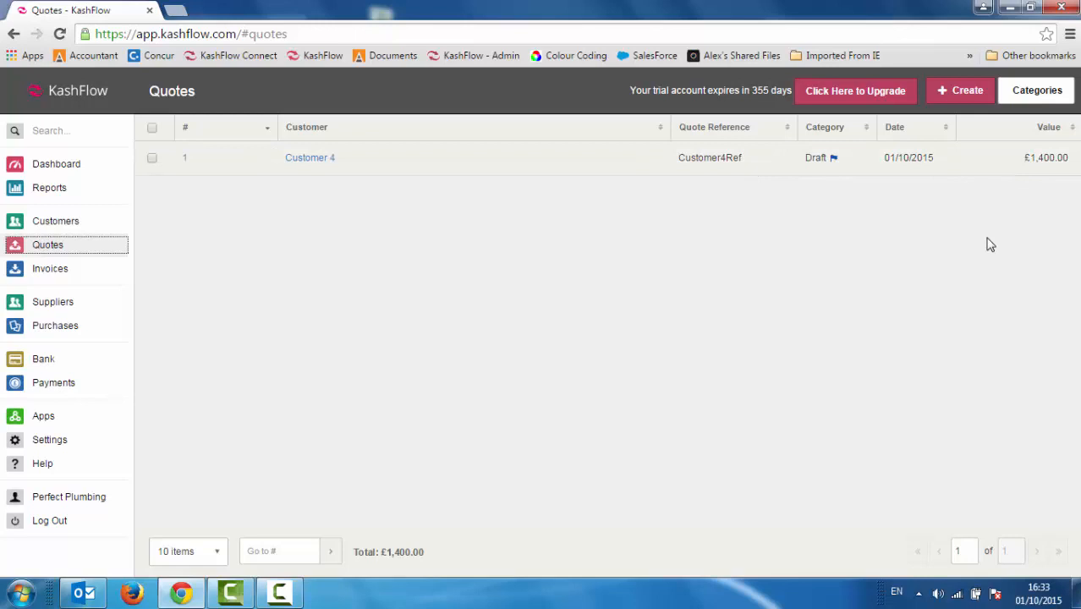
- Check Customer 4's record for its invoices, quotes and statistics, and review the Quotes Summary on the dashboard
left_click(56, 223)
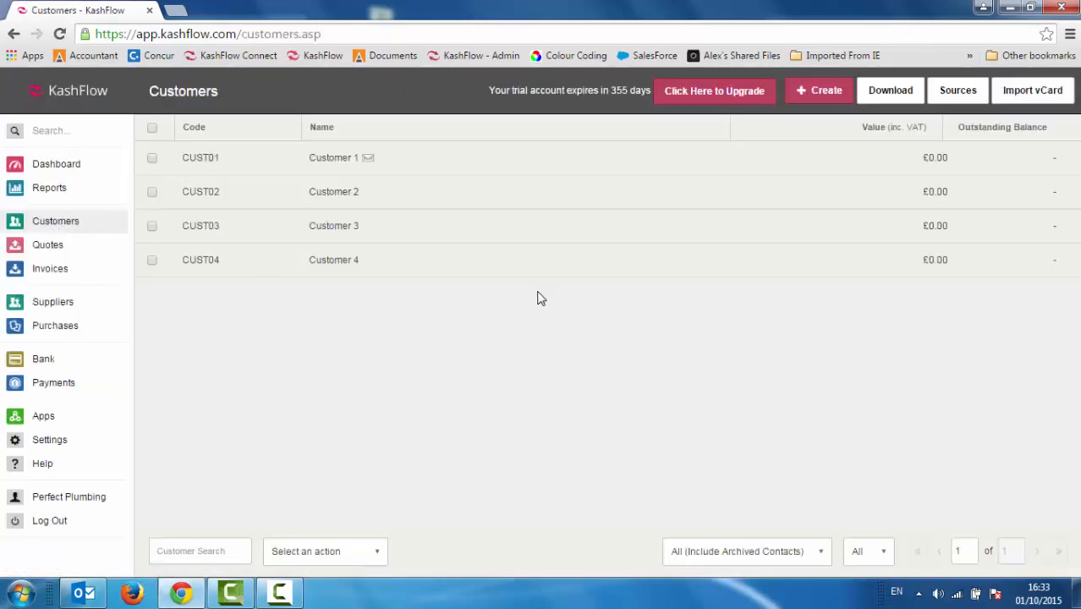
left_click(522, 274)
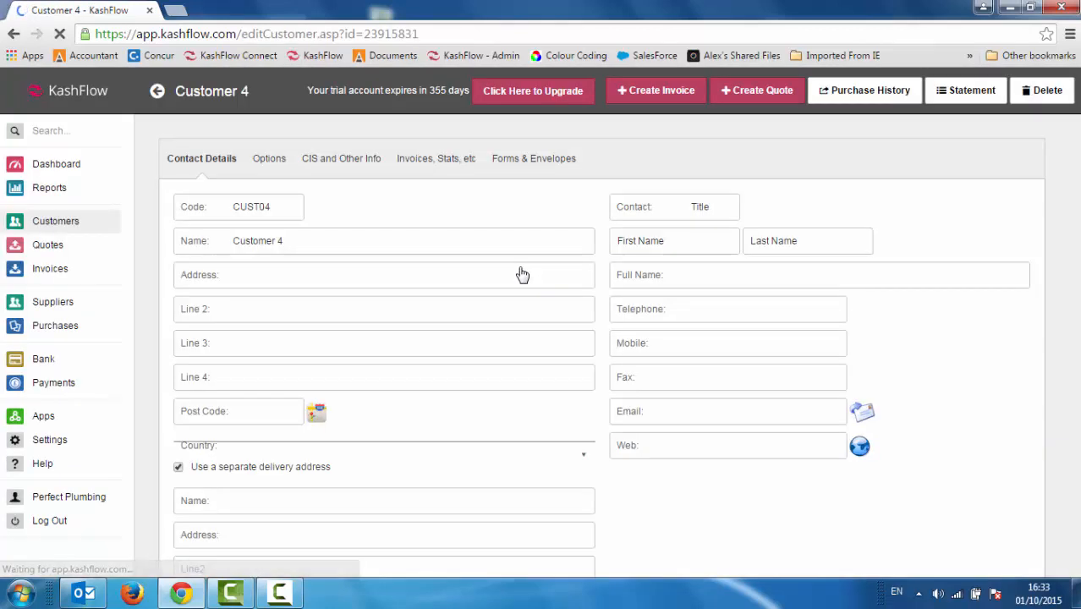
left_click(441, 167)
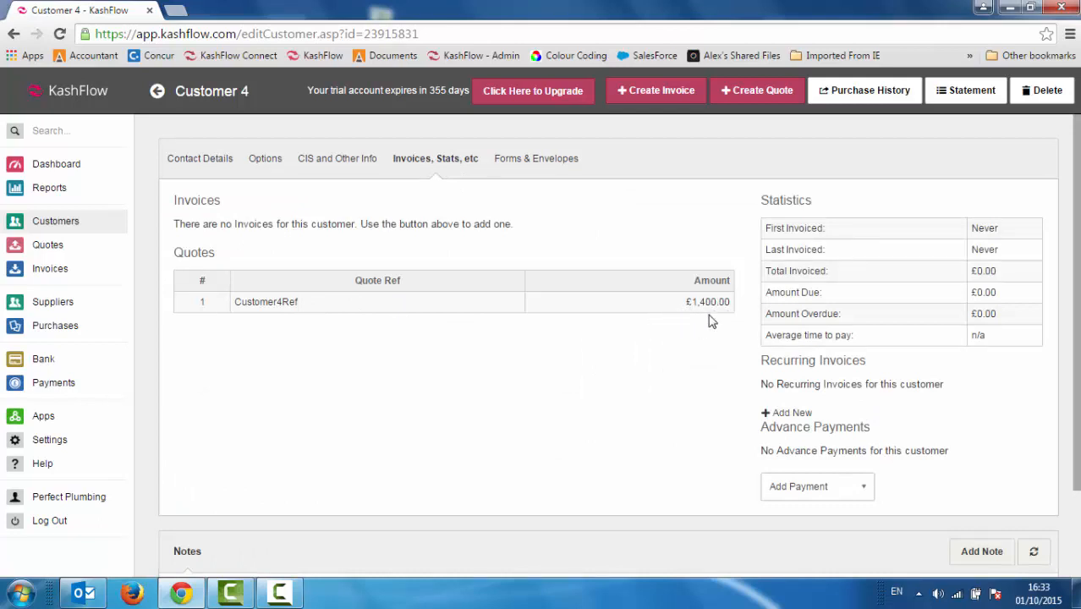
left_click(53, 170)
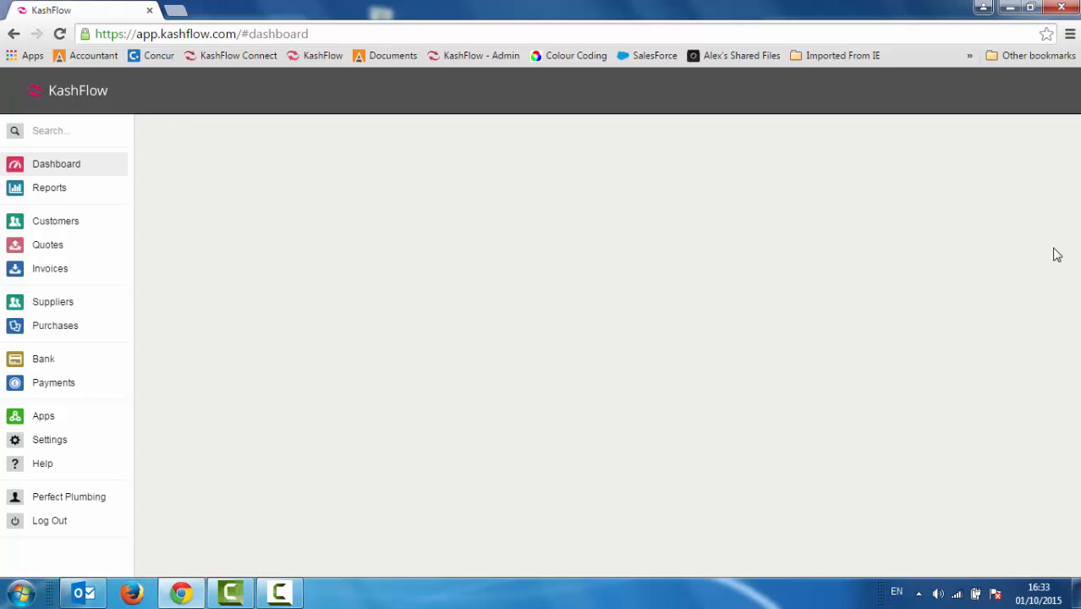
scroll(1056, 254, "down", 3)
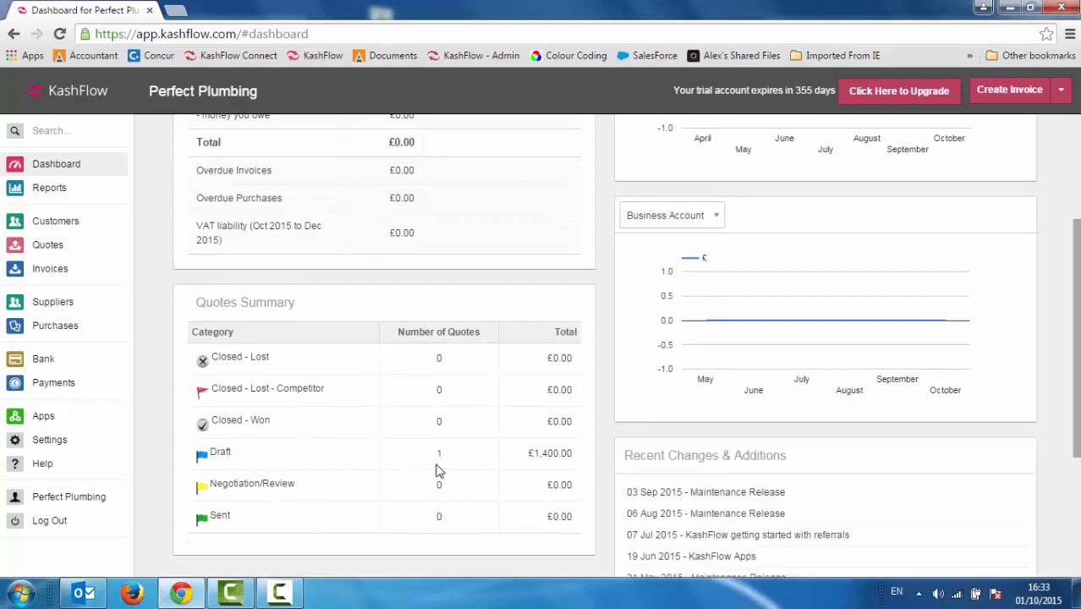
- Open Customer 4's draft quote from the quotes list and convert it to an invoice
left_click(42, 250)
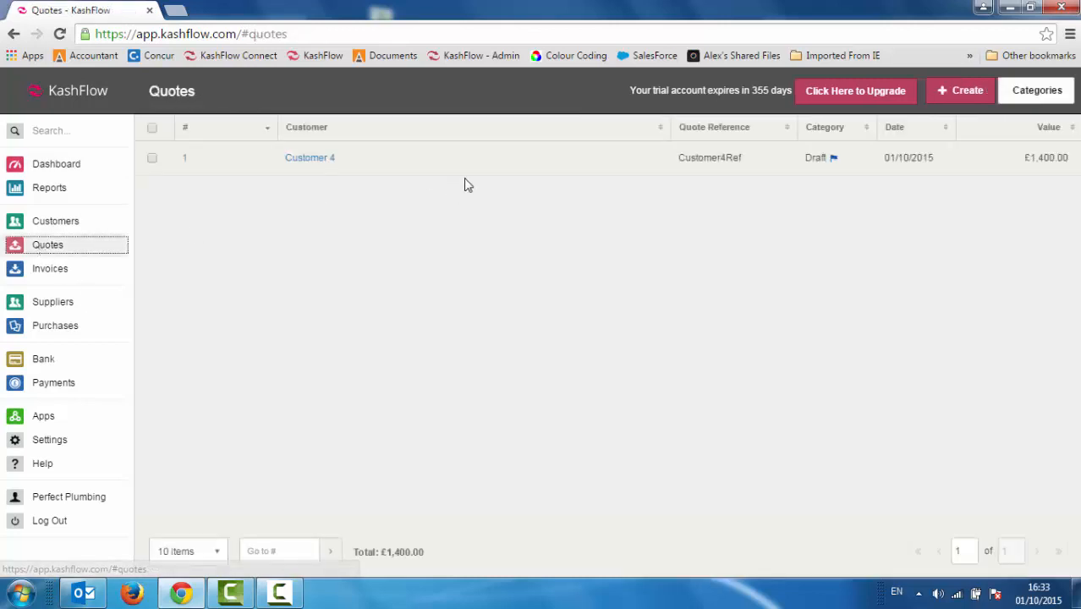
left_click(502, 170)
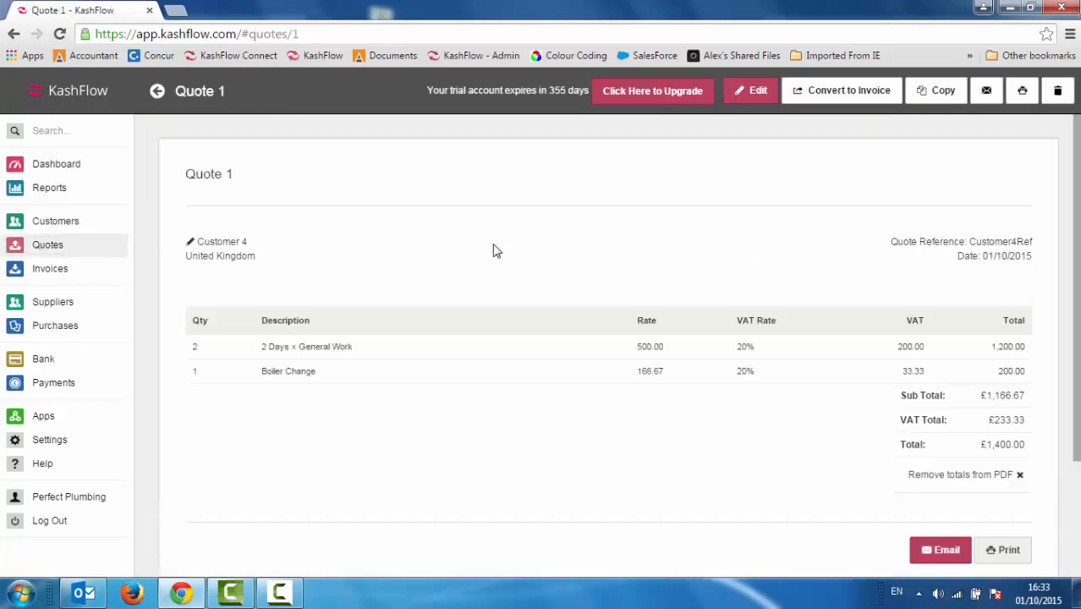
scroll(1068, 249, "down", 3)
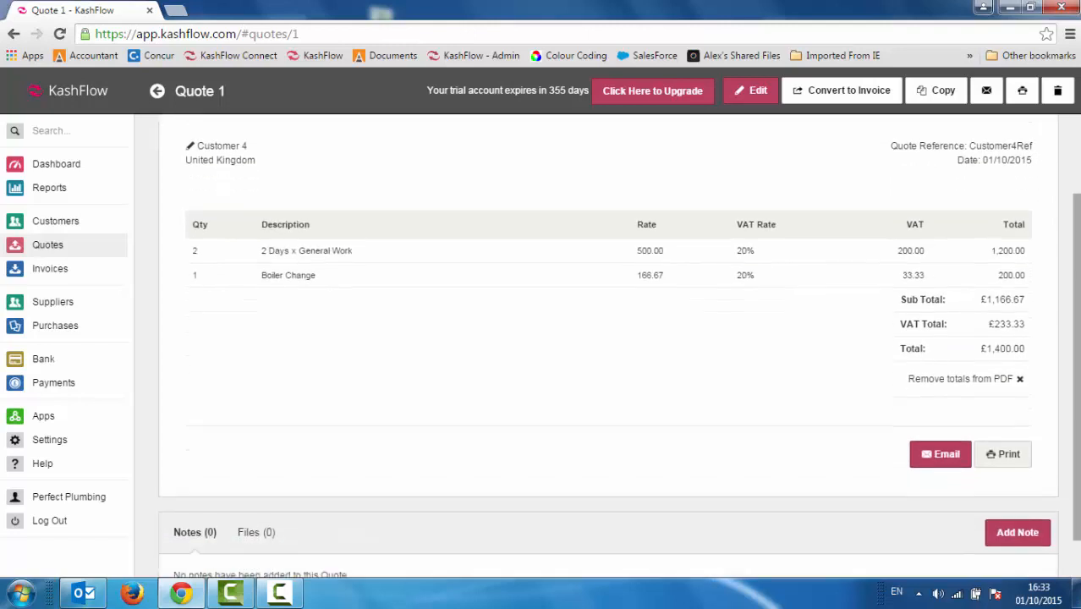
scroll(1070, 258, "up", 2)
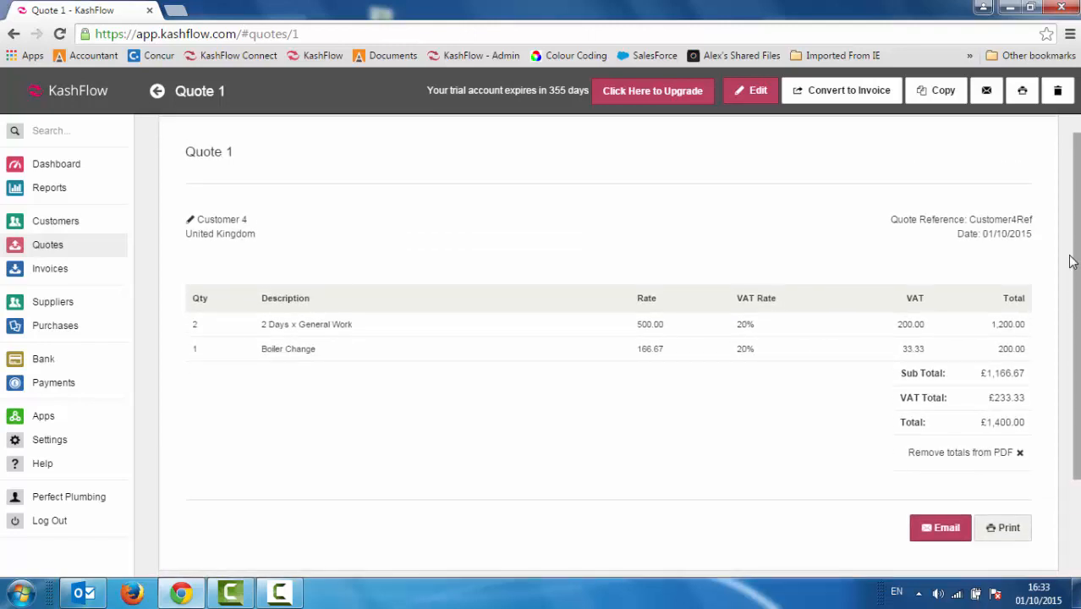
left_click(829, 99)
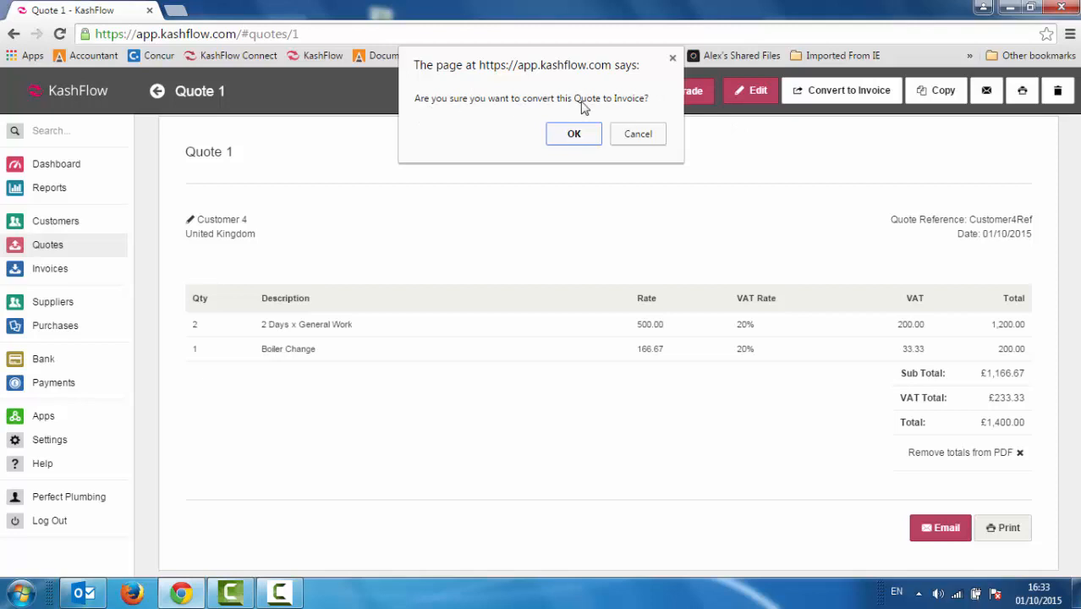
left_click(573, 135)
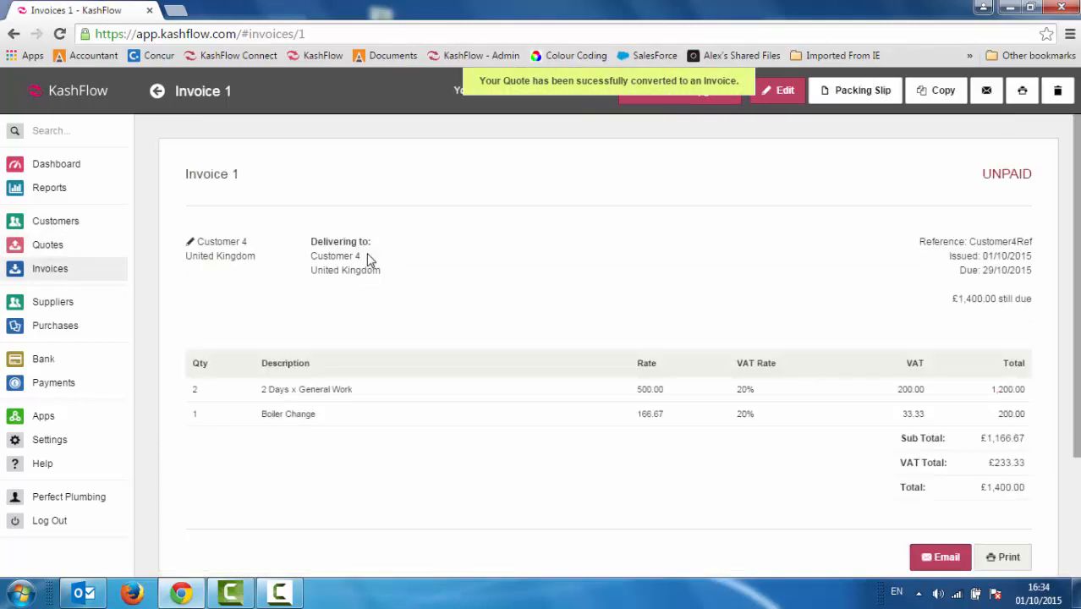
- Review the invoice converted from the quote and display the list of invoices
scroll(880, 472, "down", 3)
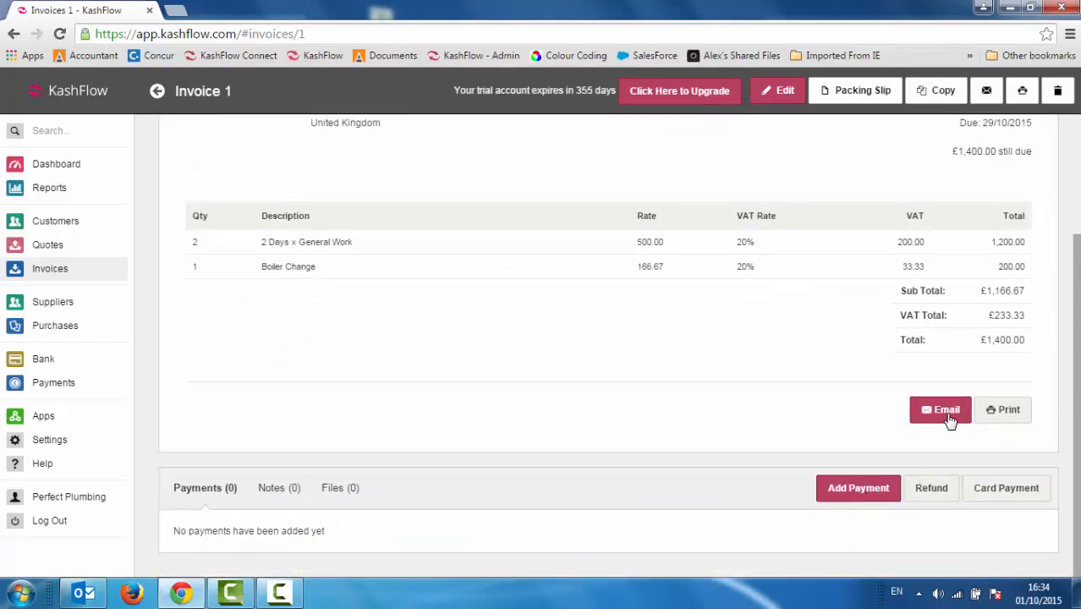
scroll(1067, 314, "up", 3)
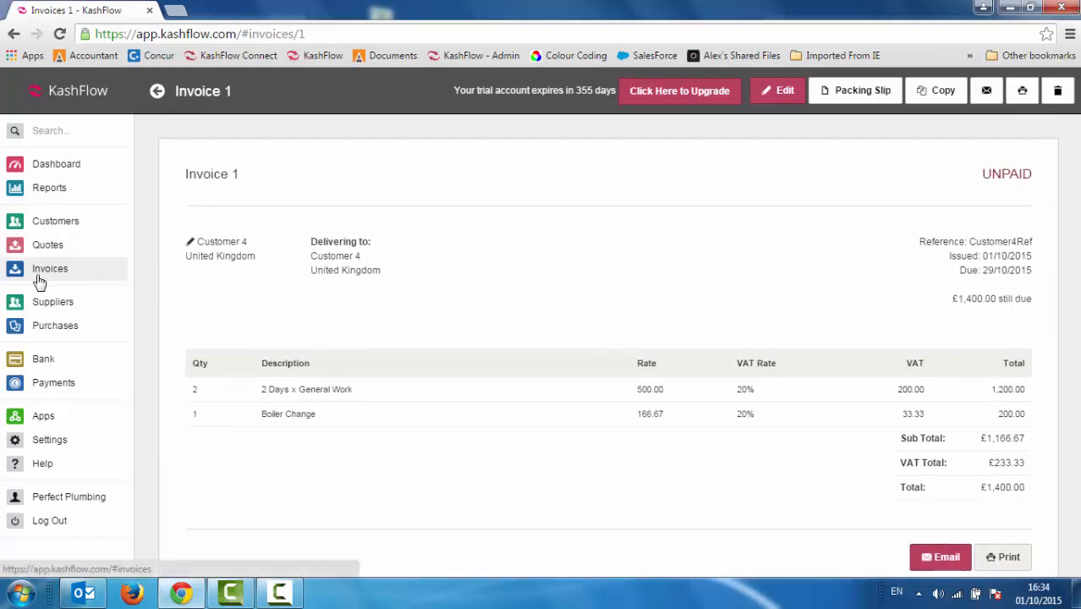
left_click(42, 271)
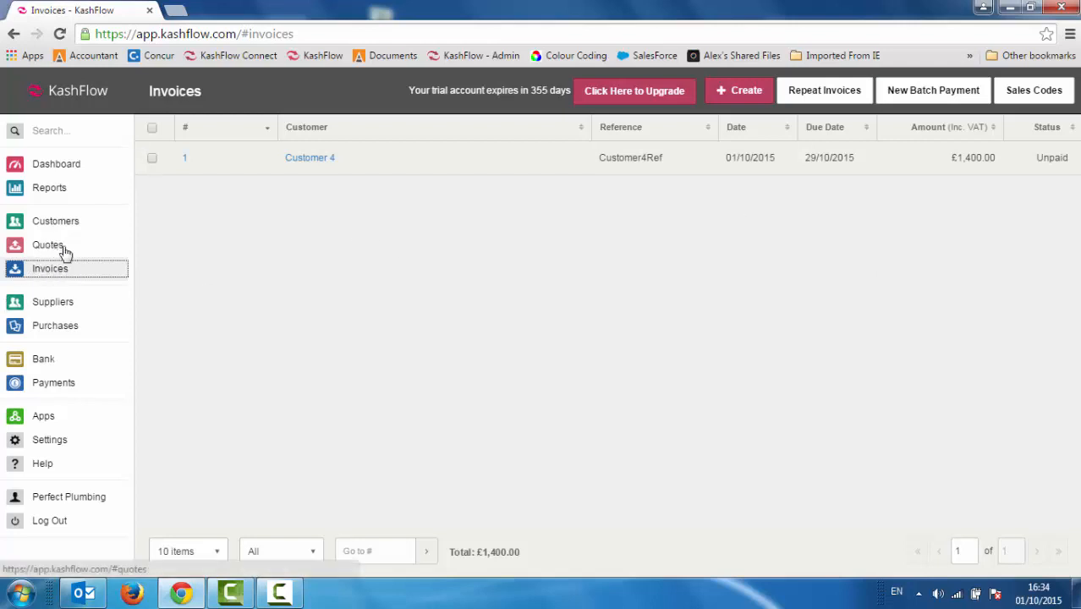
- Start a new invoice for Customer 1 and check the customer's address details
left_click(732, 96)
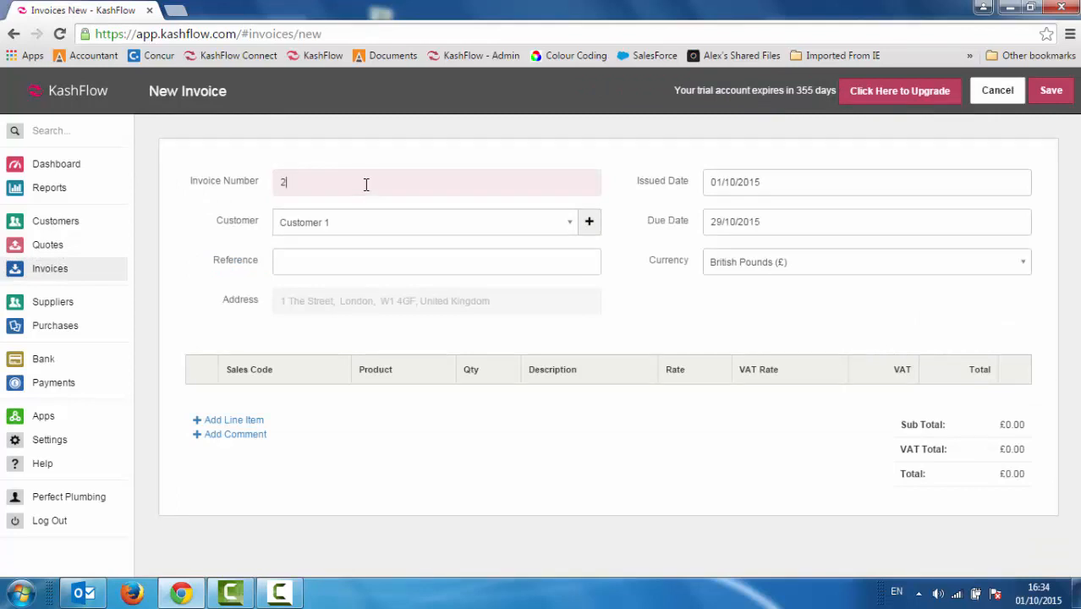
left_click(567, 226)
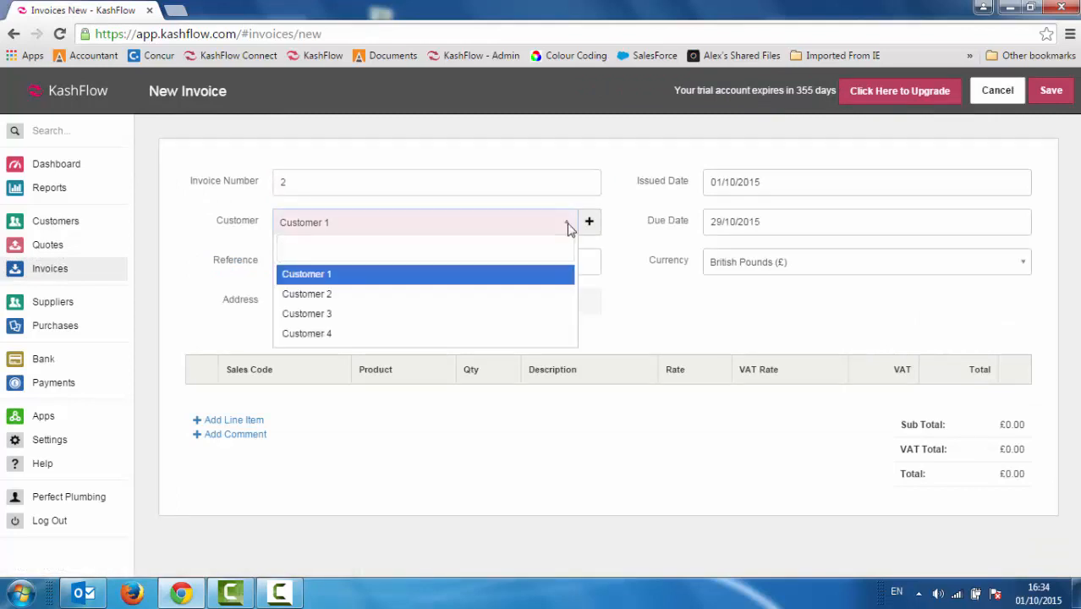
left_click(503, 275)
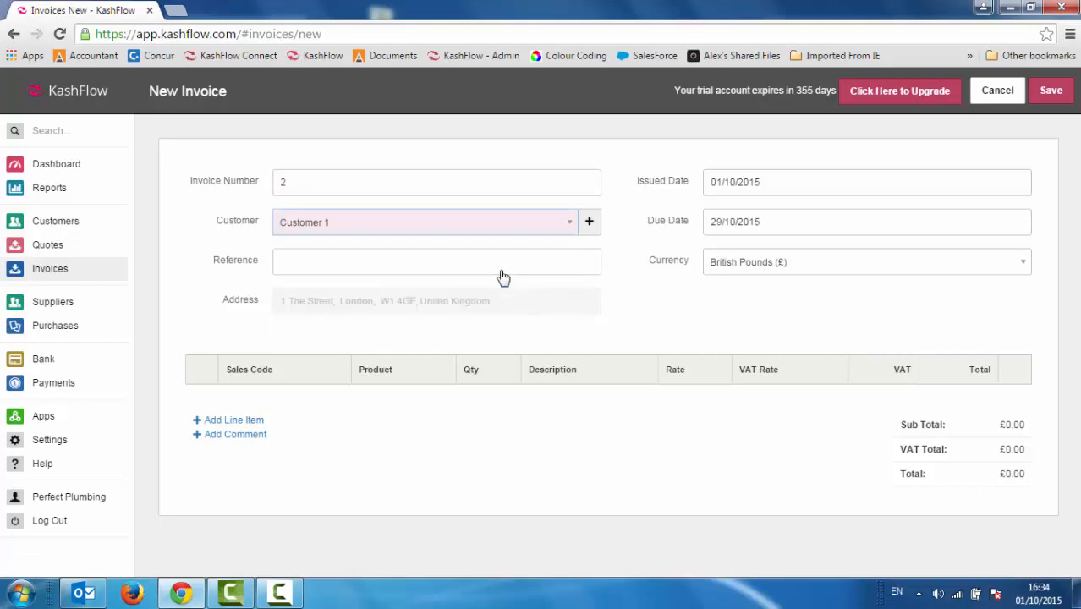
left_click(475, 308)
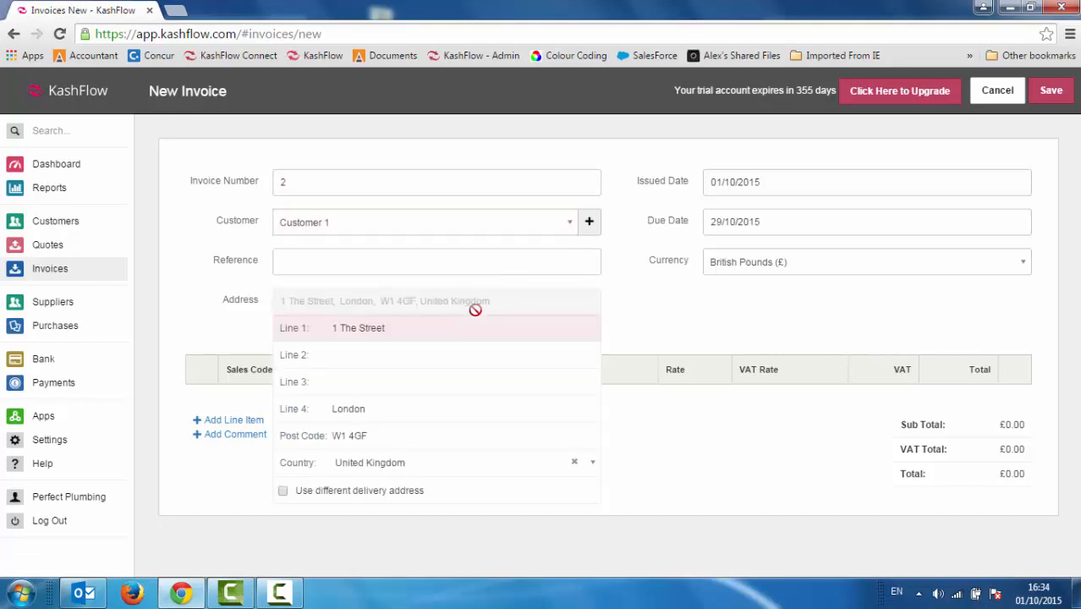
left_click(647, 308)
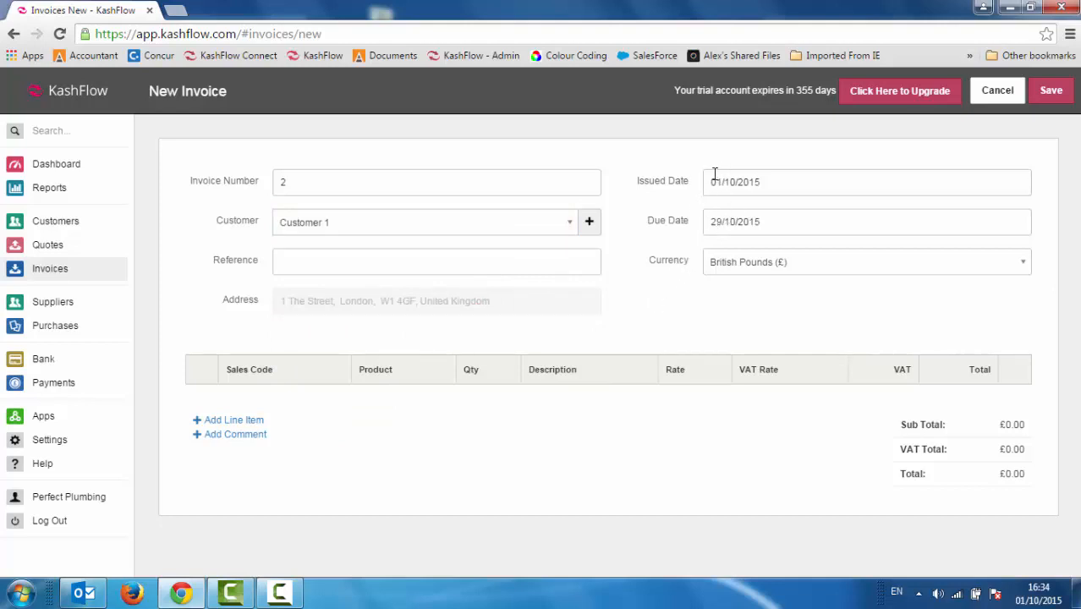
- Add a General Work line item and a second line with sales code "4002 - Services" and product "KITC0001 - Kitchen Fitting"
left_click(241, 420)
left_click(234, 451)
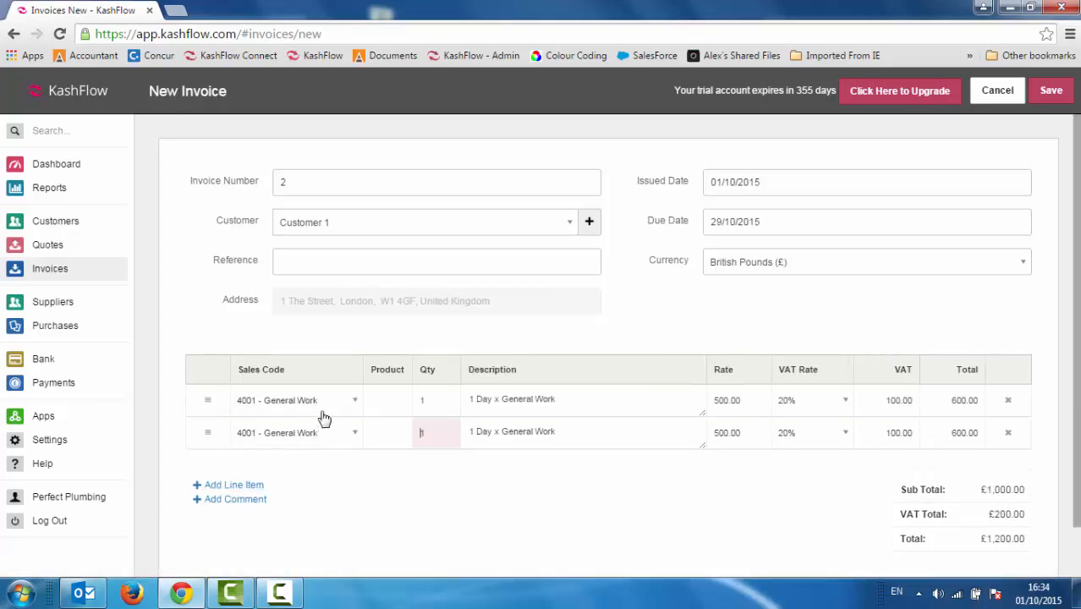
left_click(346, 433)
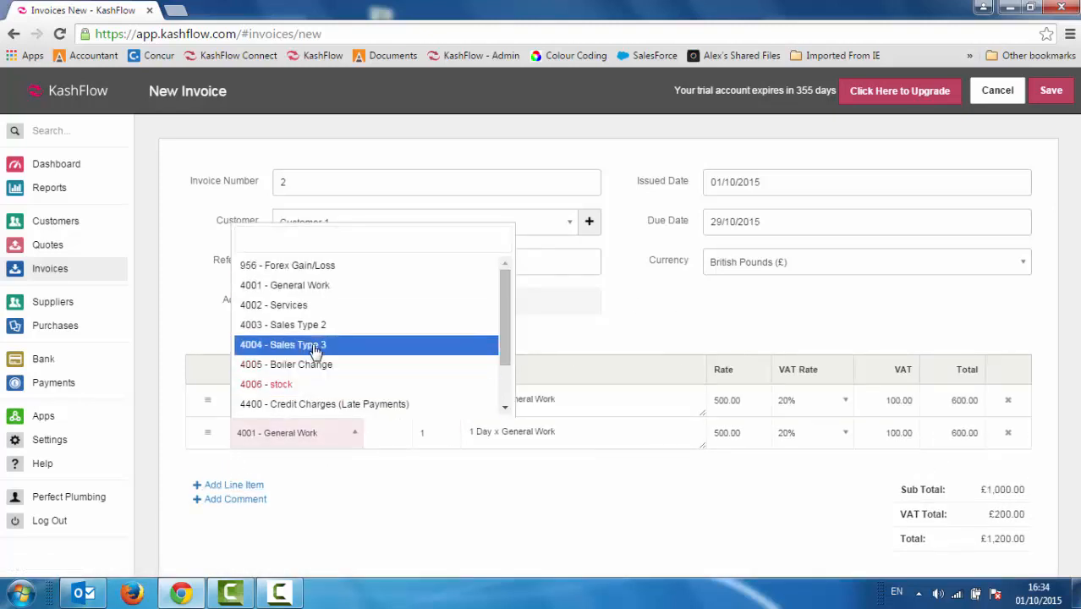
left_click(306, 312)
left_click(404, 435)
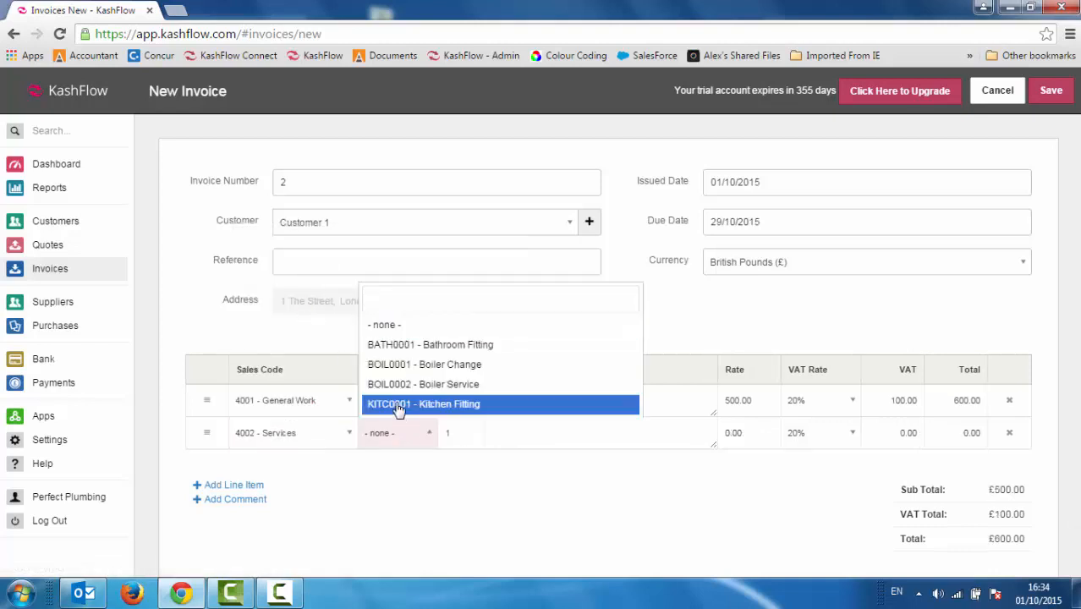
left_click(394, 410)
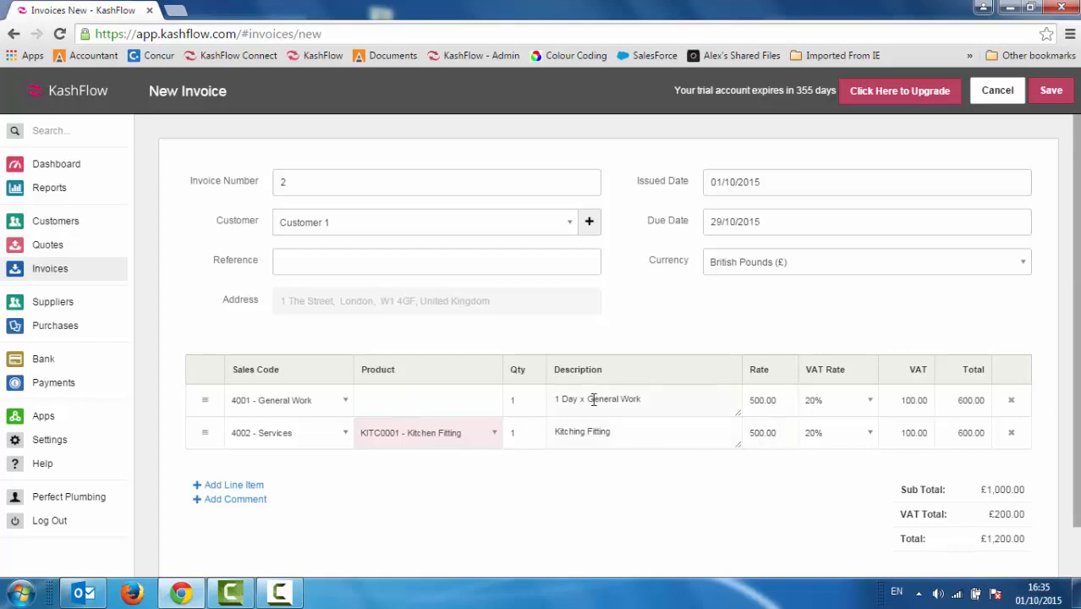
- Save the new invoice for Customer 1 with its two line items
left_click_drag(593, 399, 874, 434)
left_click(865, 484)
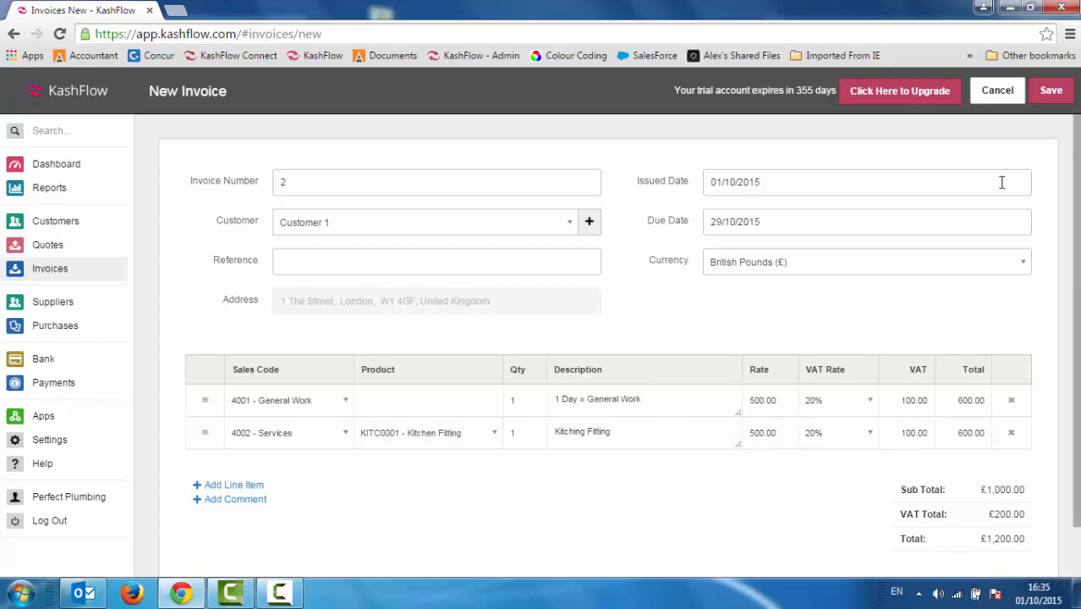
left_click(1050, 90)
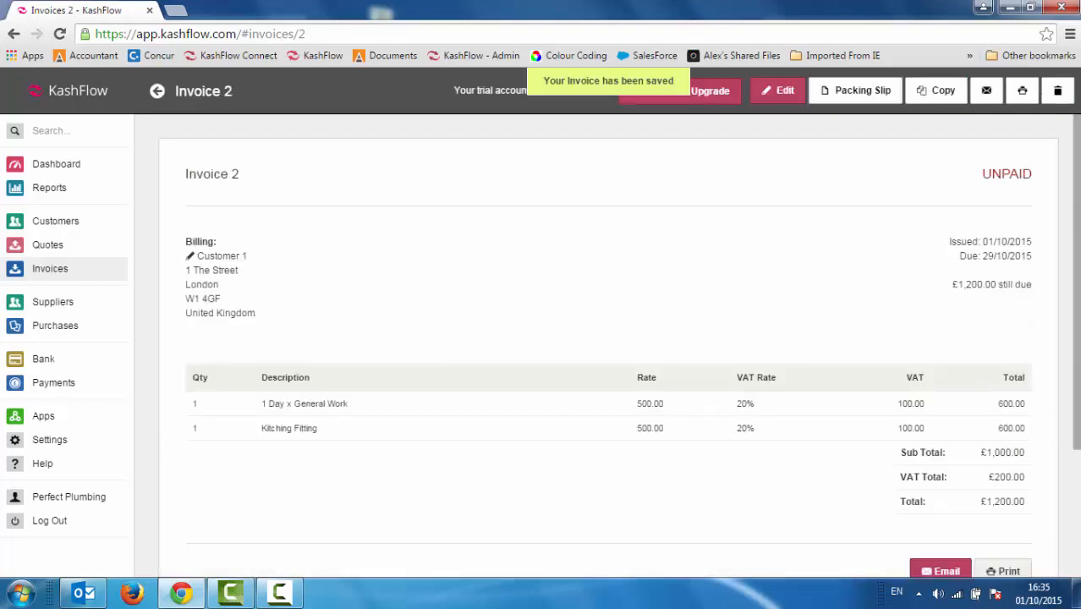
- Review the saved invoice, open its printable PDF to examine the layout and totals, and close the PDF
mouse_move(1075, 191)
left_mouse_down()
mouse_move(1075, 296)
mouse_move(1056, 188)
left_mouse_up()
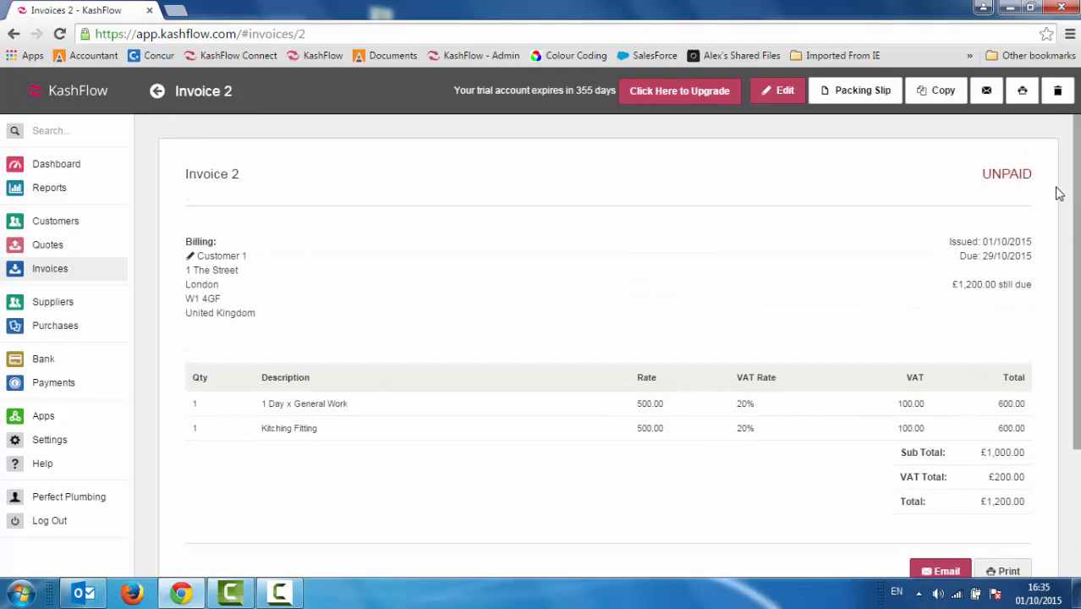
scroll(1018, 326, "down", 2)
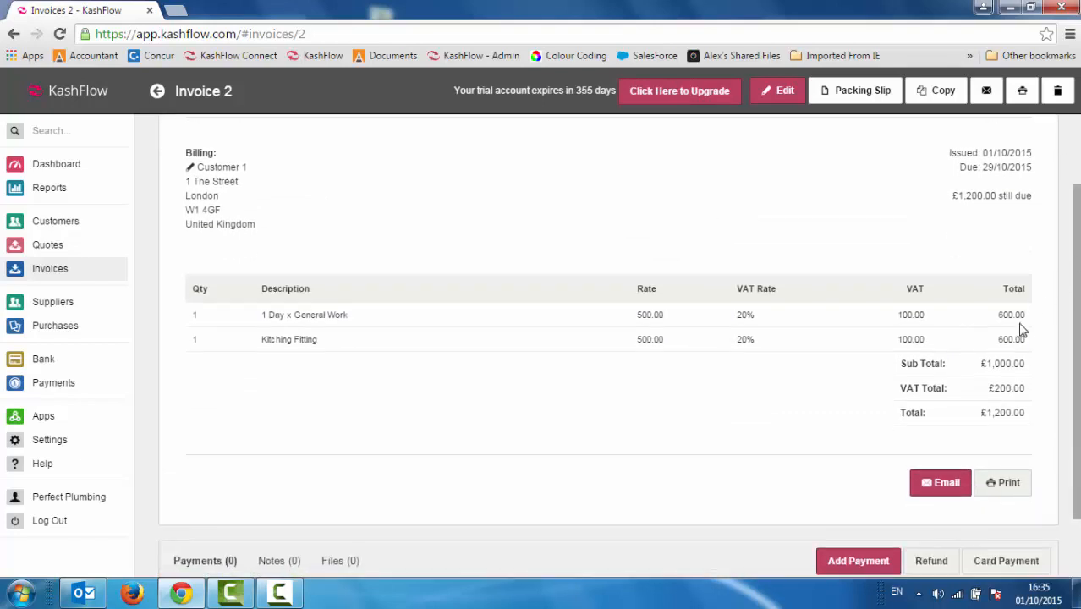
left_click(987, 486)
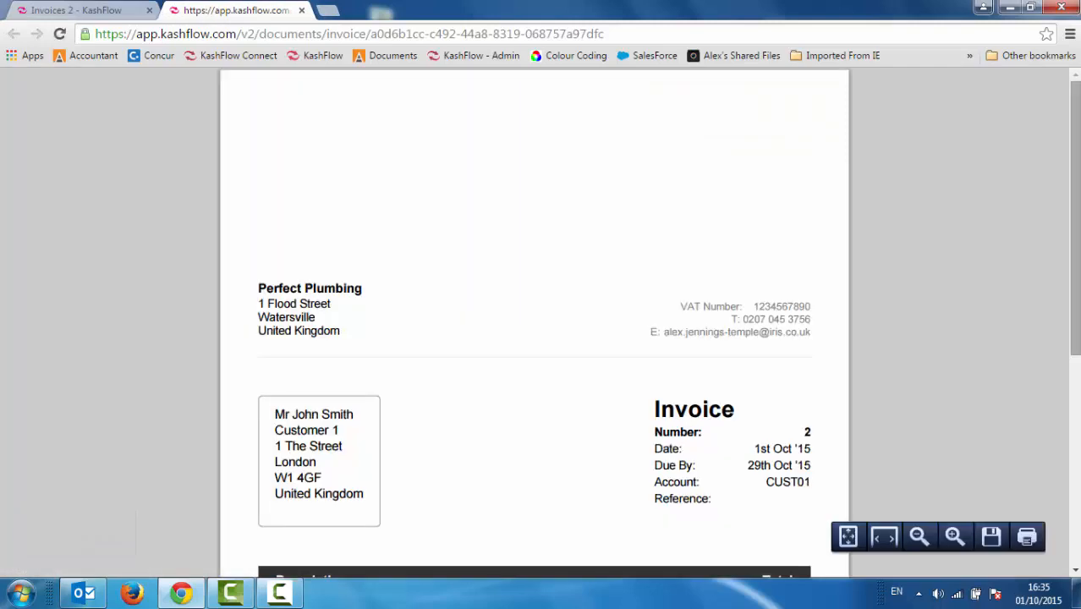
scroll(710, 423, "down", 5)
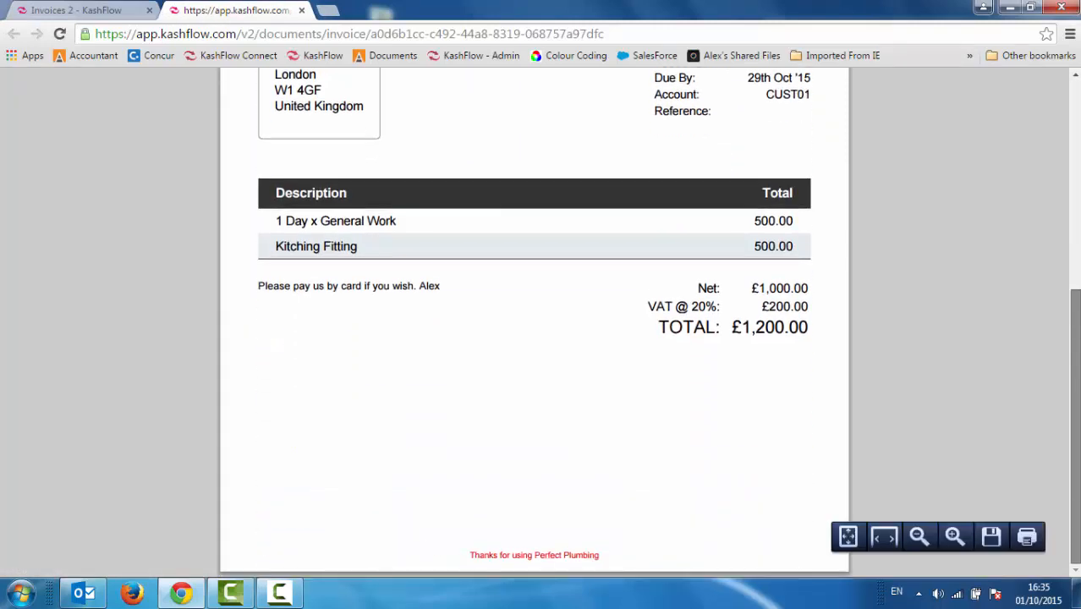
left_click_drag(1075, 341, 1002, 128)
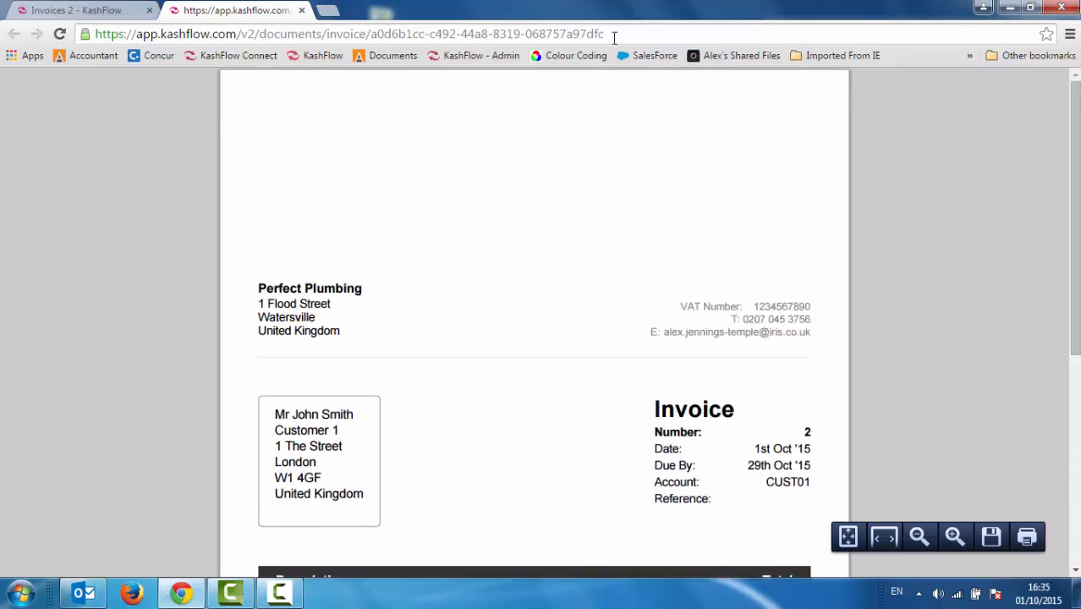
left_click(301, 10)
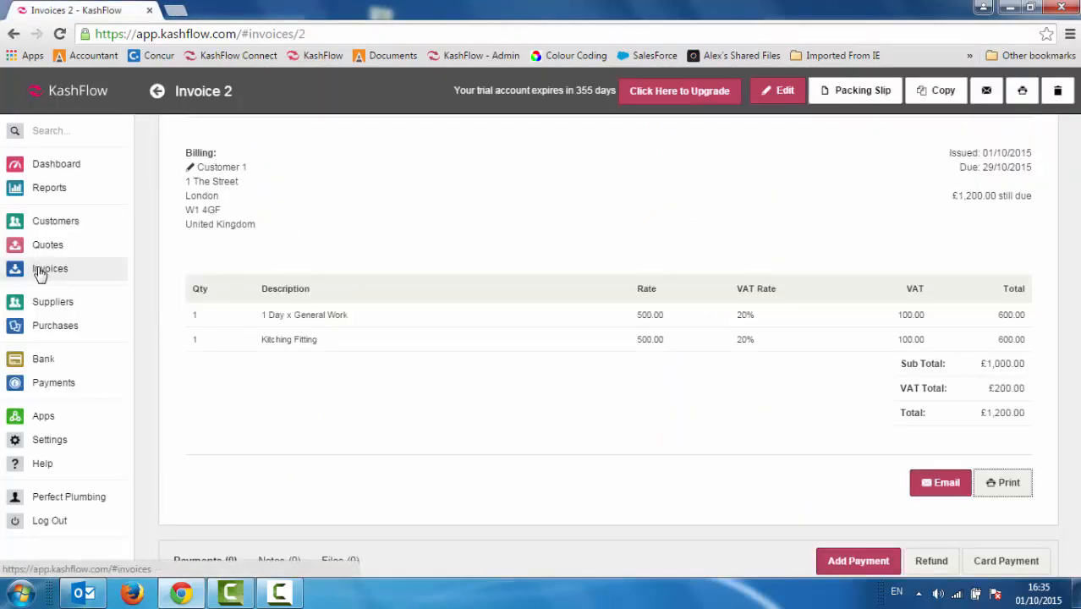
- Open the PDF Themes page in the account settings
left_click(49, 444)
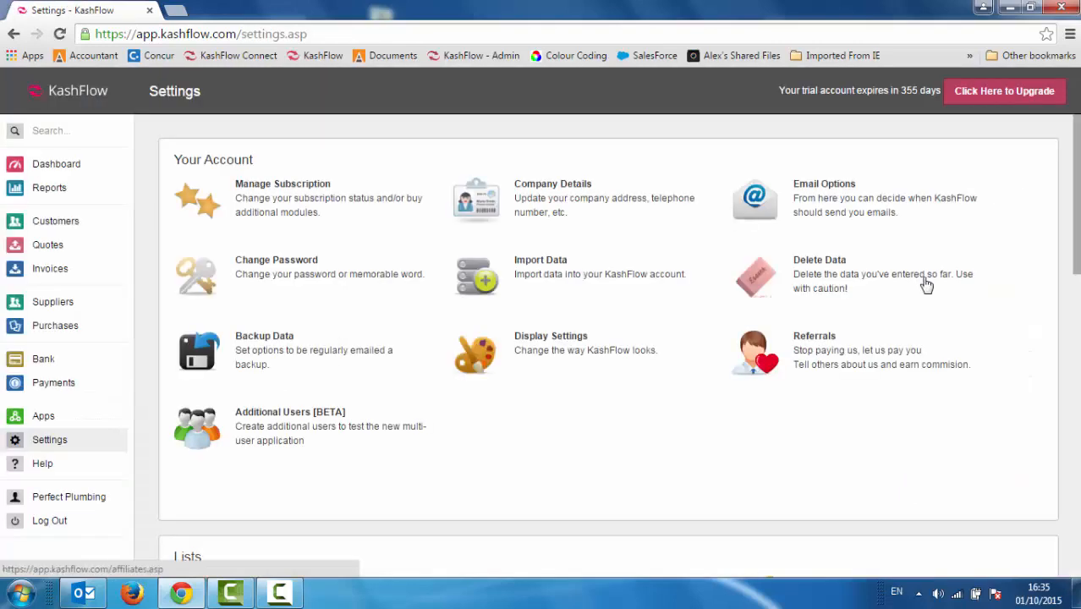
left_click_drag(1077, 157, 1069, 237)
scroll(1069, 237, "down", 3)
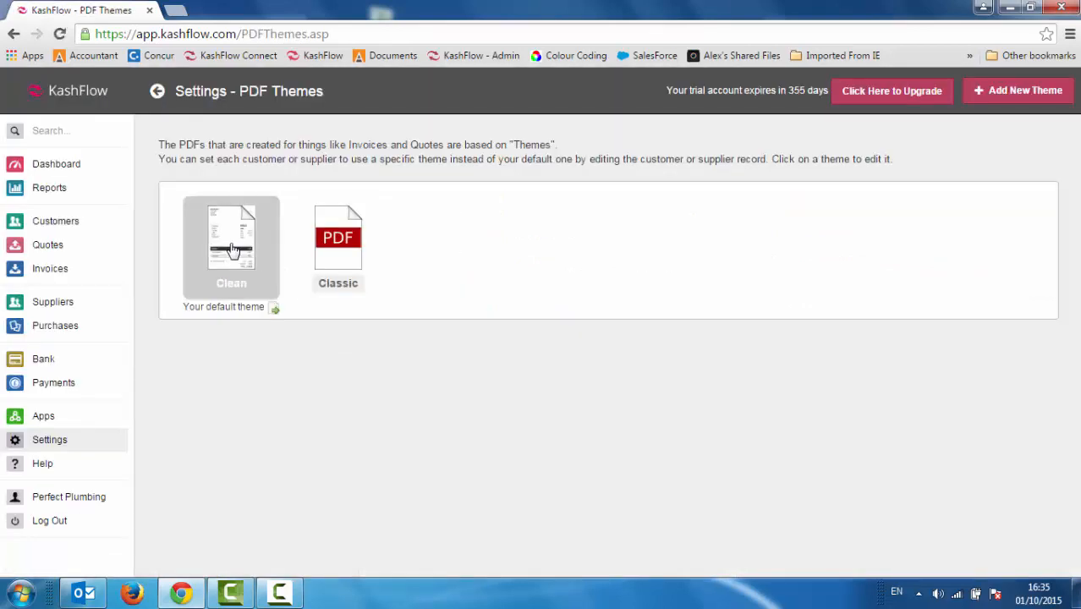
- Open the image settings of the default Clean PDF theme
left_click(234, 251)
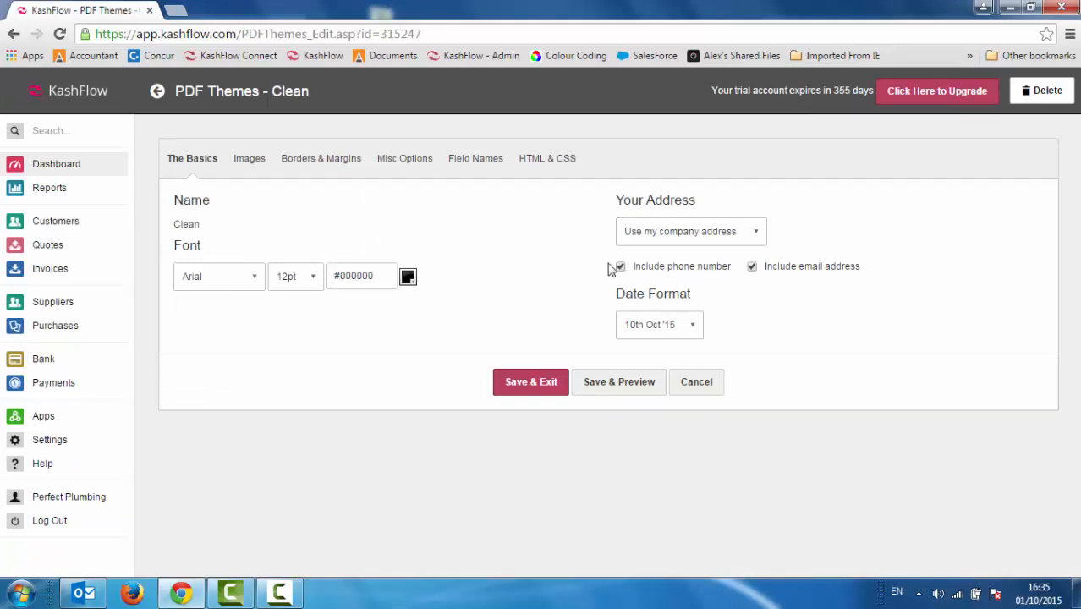
left_click(244, 169)
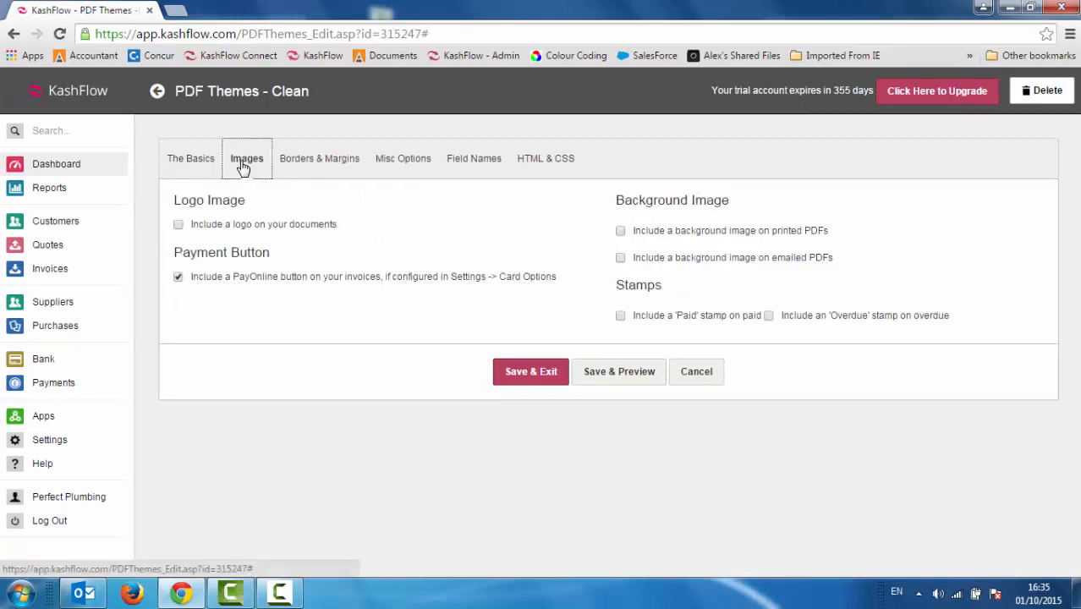
left_click(179, 226)
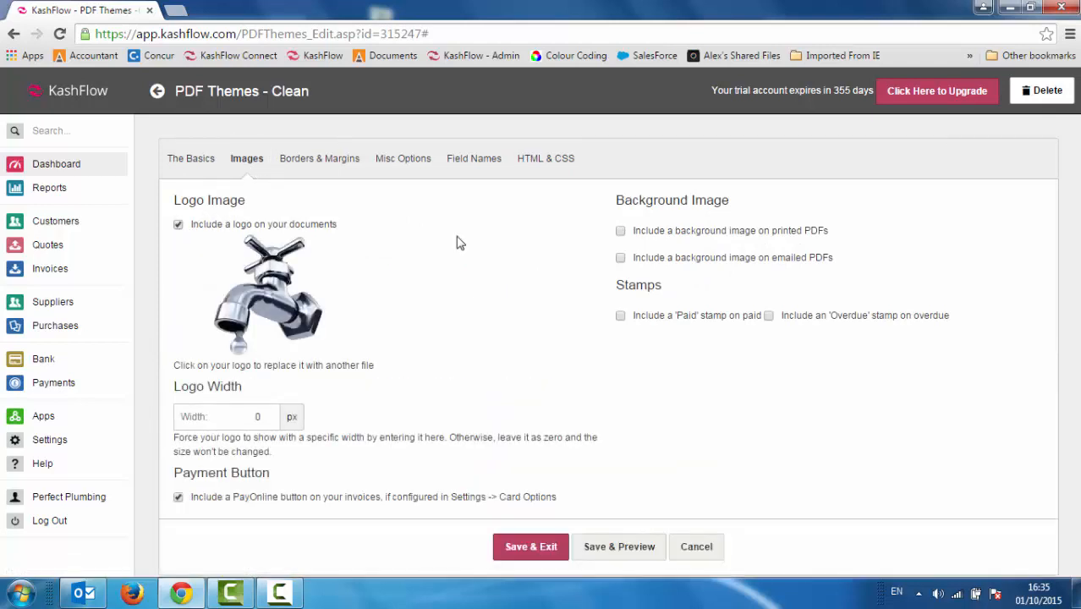
left_click(267, 308)
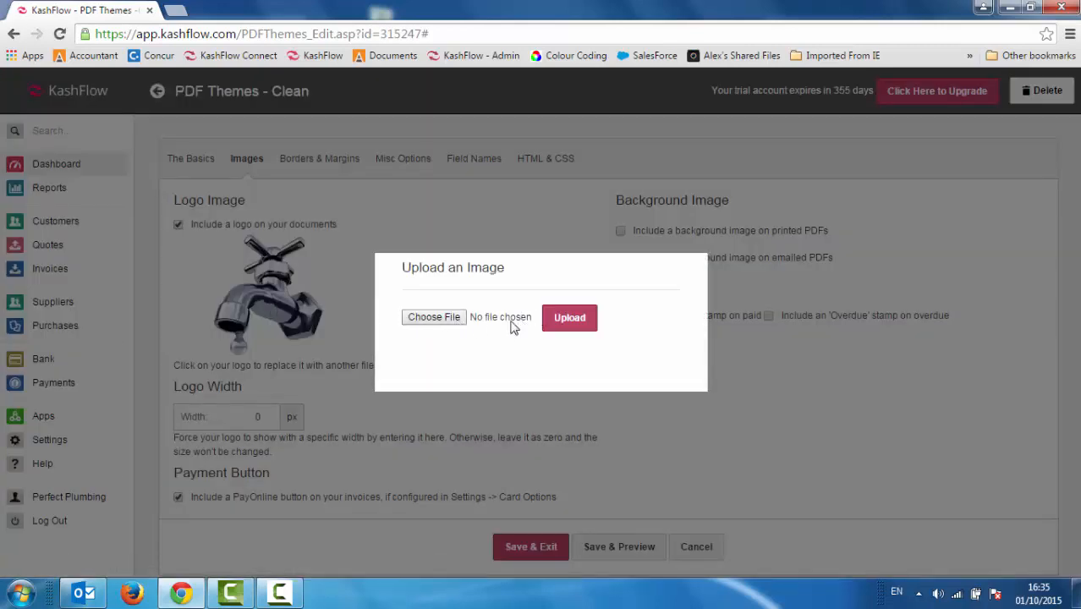
left_click(395, 229)
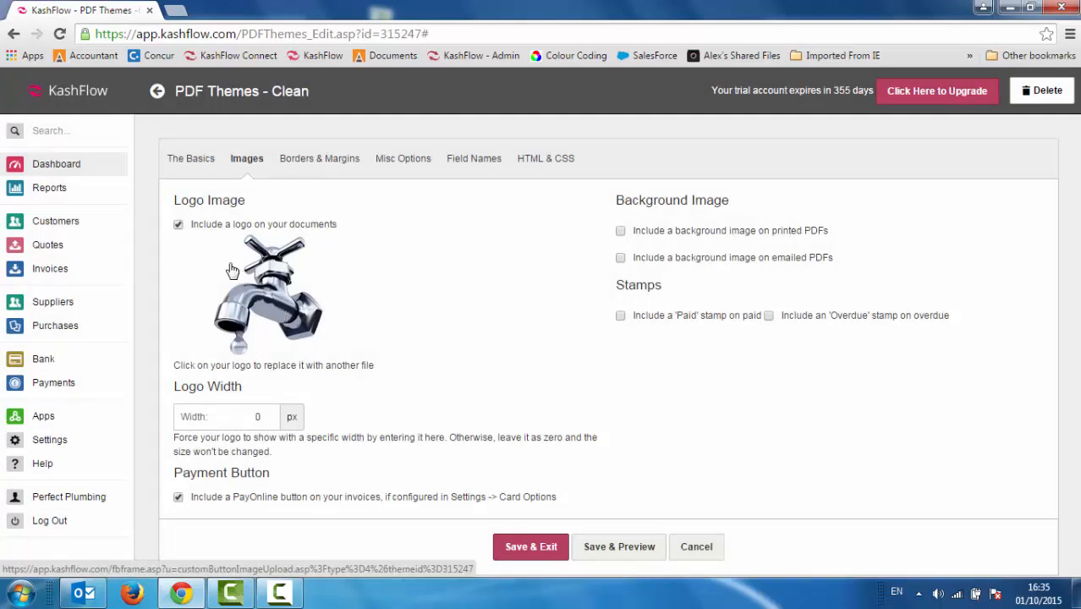
left_click(177, 224)
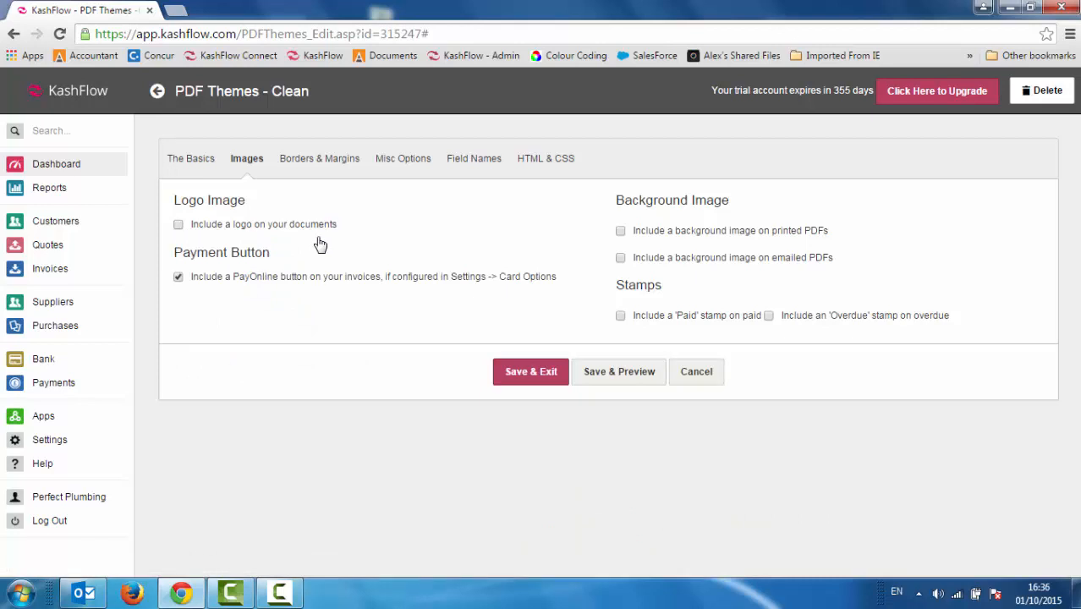
- Include a background image on printed and emailed PDFs, review the borders, miscellaneous and field name settings, and save the Clean theme
left_click(621, 232)
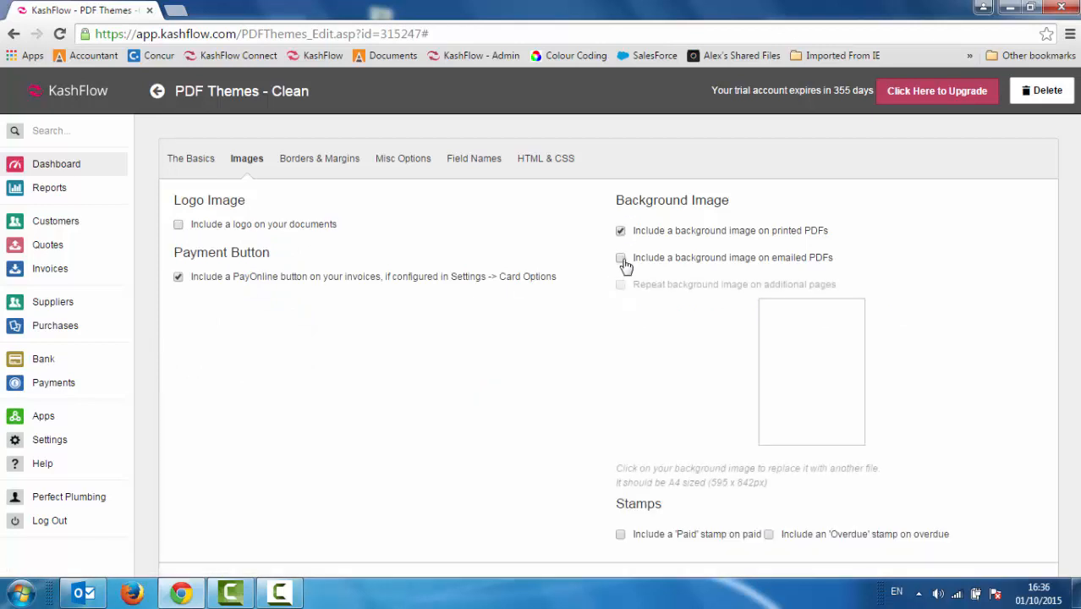
left_click(620, 257)
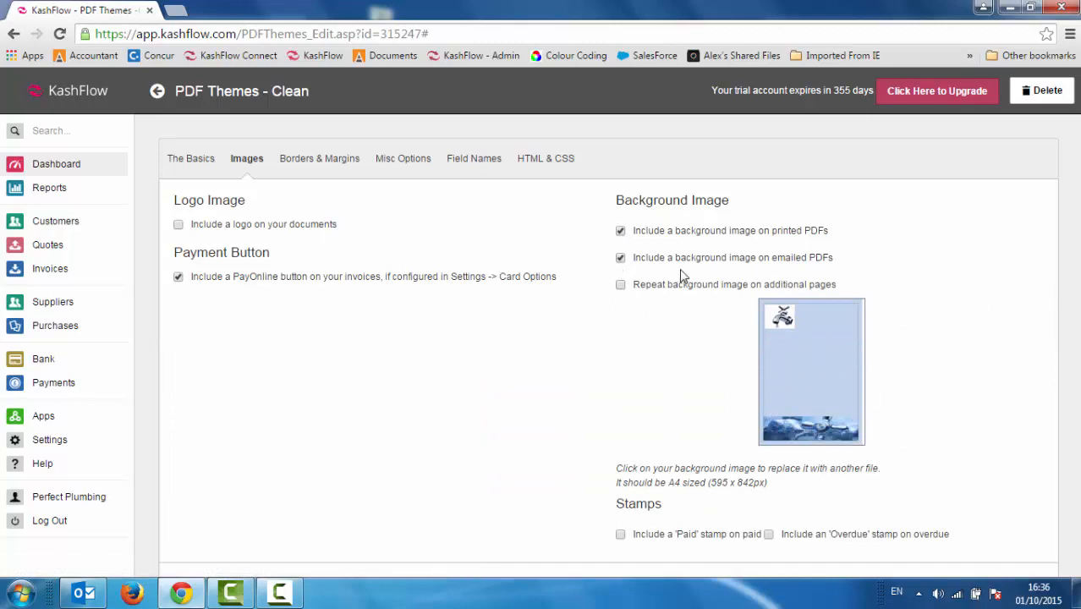
left_click(339, 166)
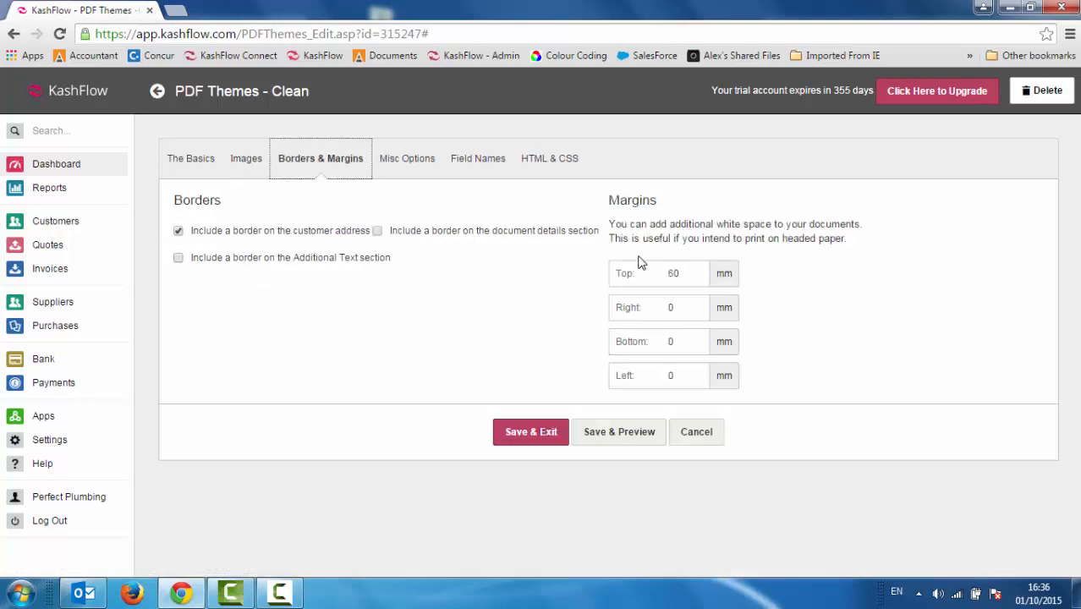
left_click(391, 161)
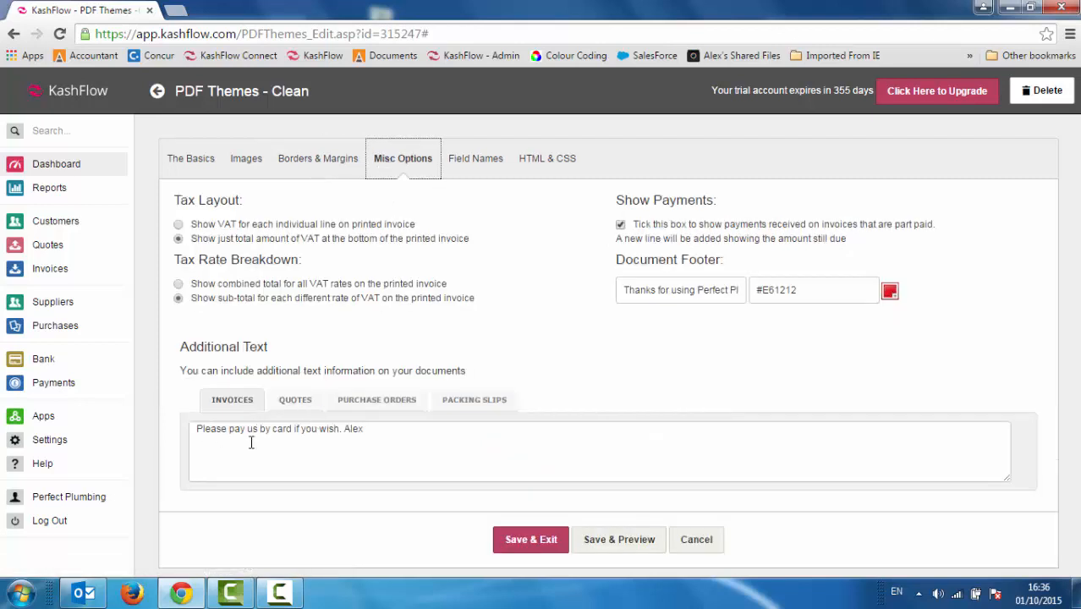
left_click(486, 163)
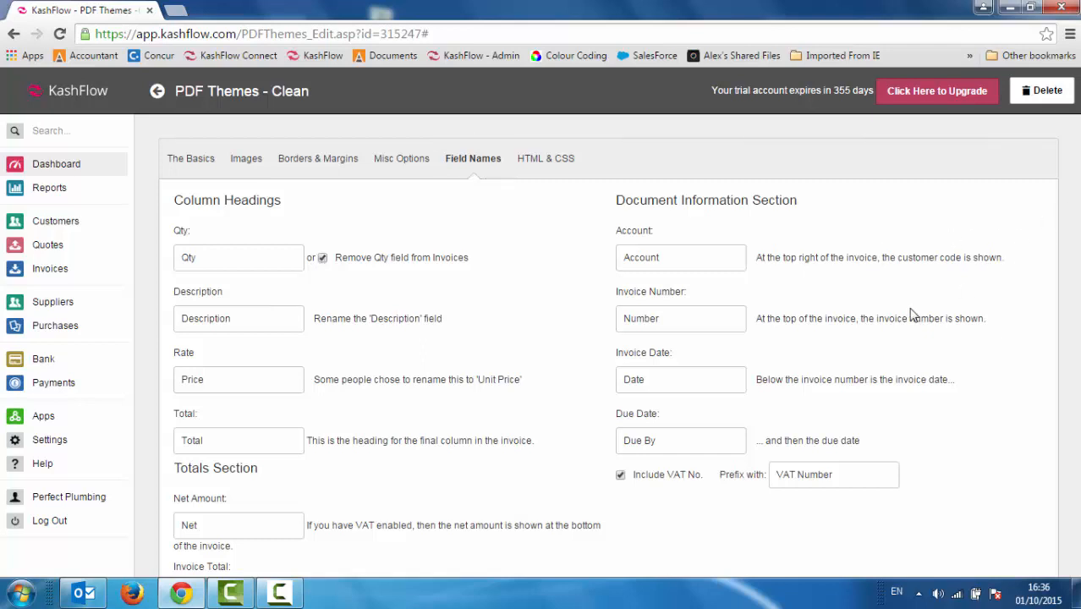
scroll(912, 313, "down", 2)
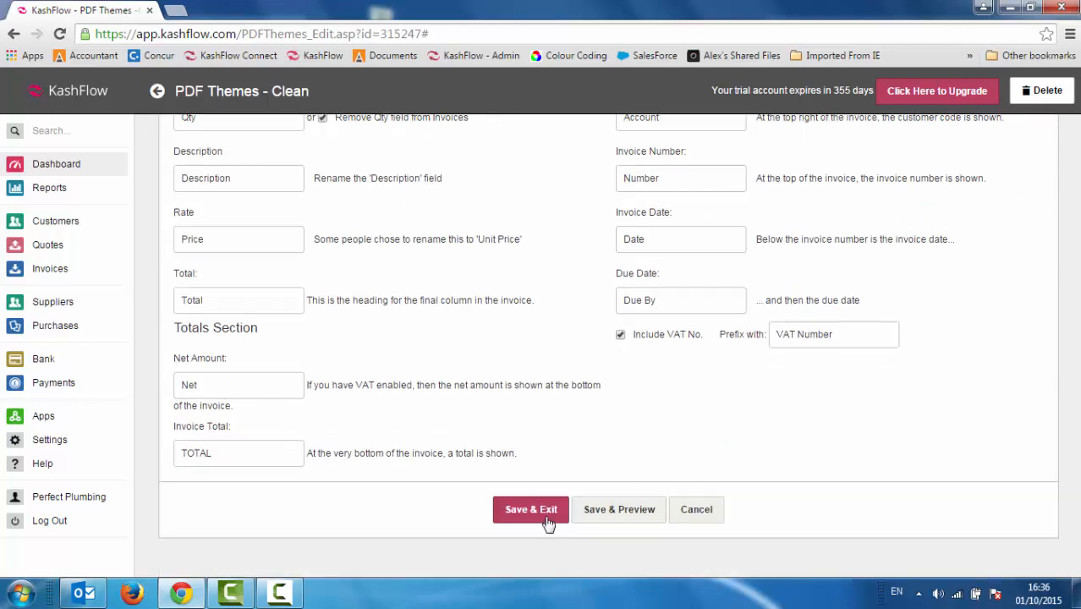
left_click(531, 518)
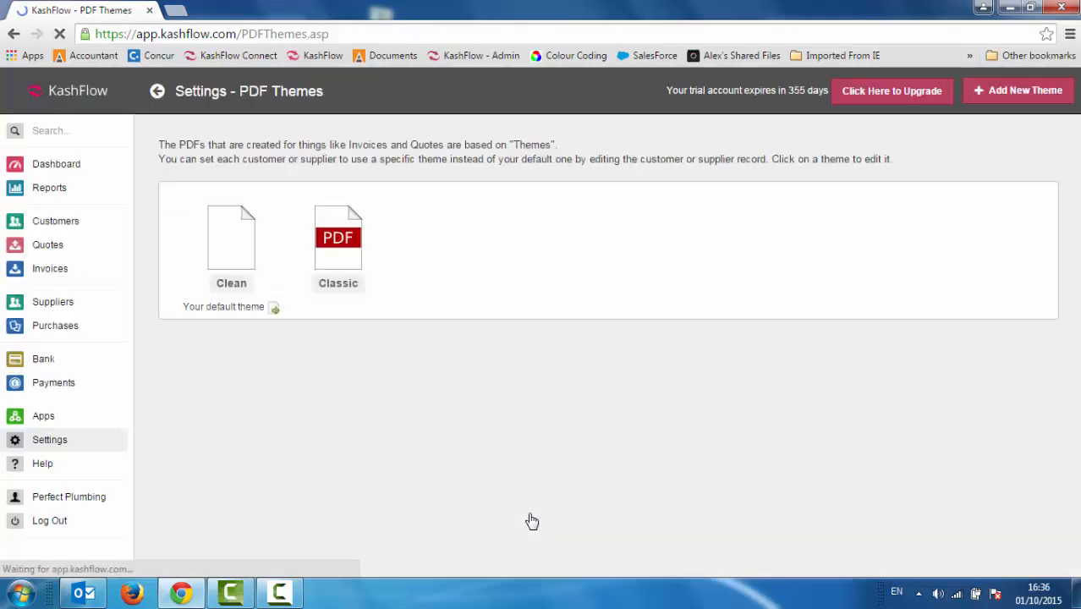
- Open Customer 4's invoice from the invoice list and start an email for it
left_click(51, 274)
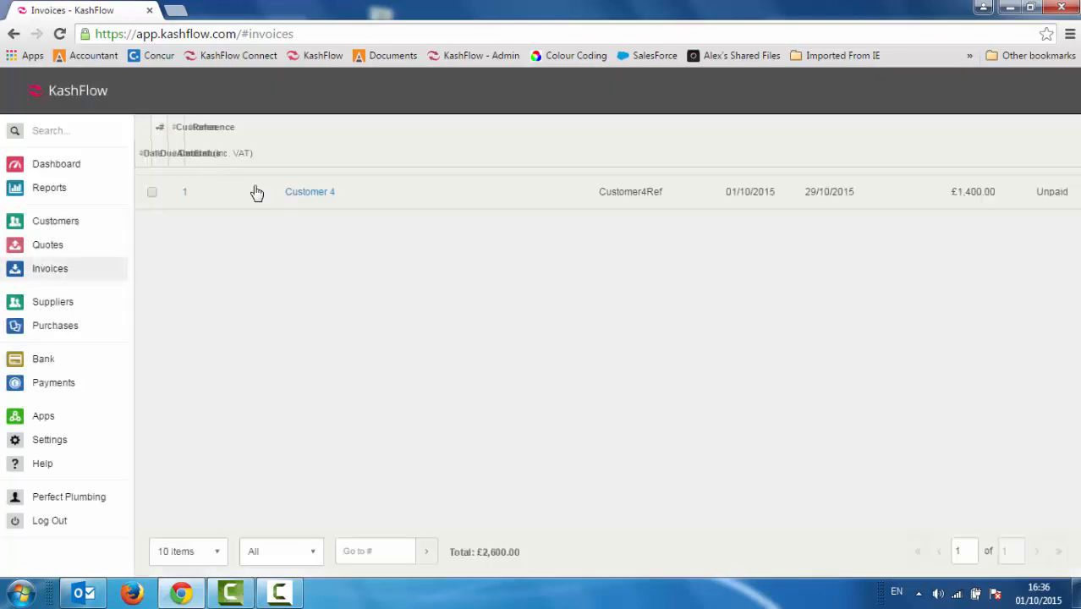
left_click(370, 201)
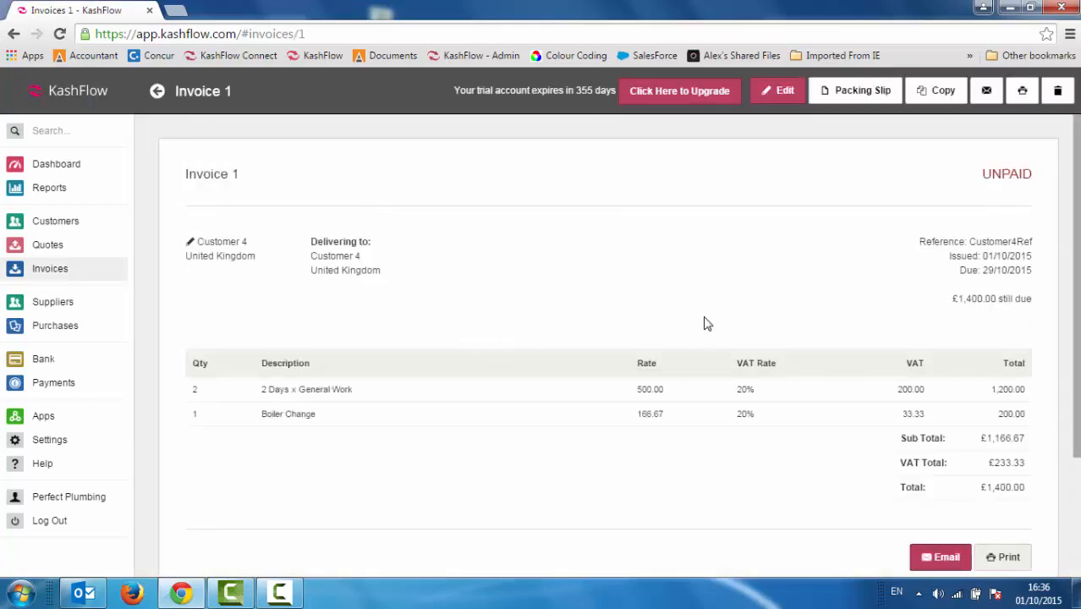
left_click(943, 559)
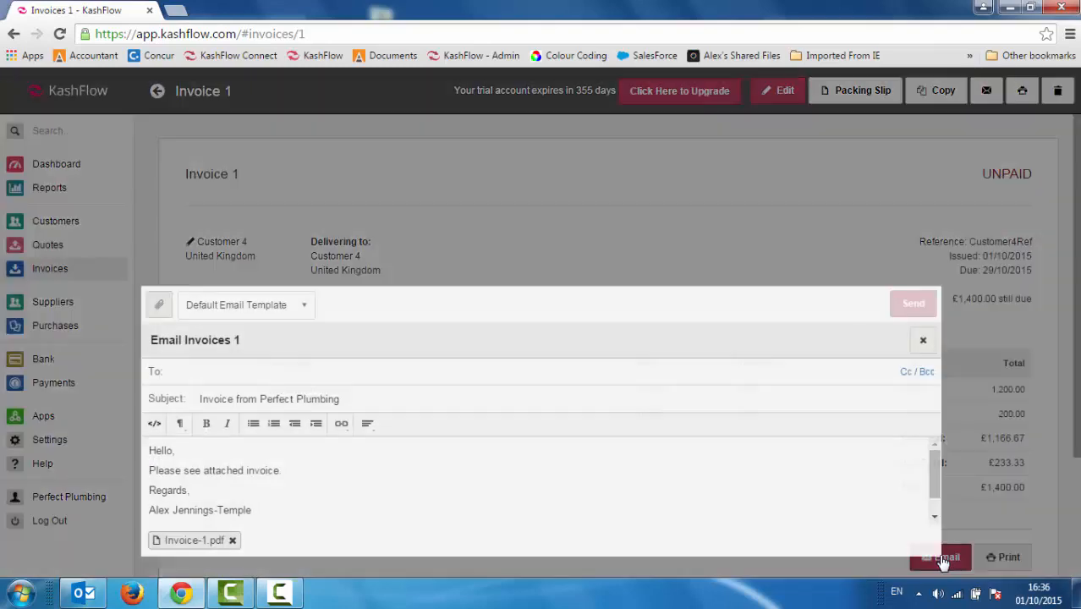
- Examine the attached Invoice-1.pdf from header to footer, then close the PDF and the unsent email
left_click(196, 540)
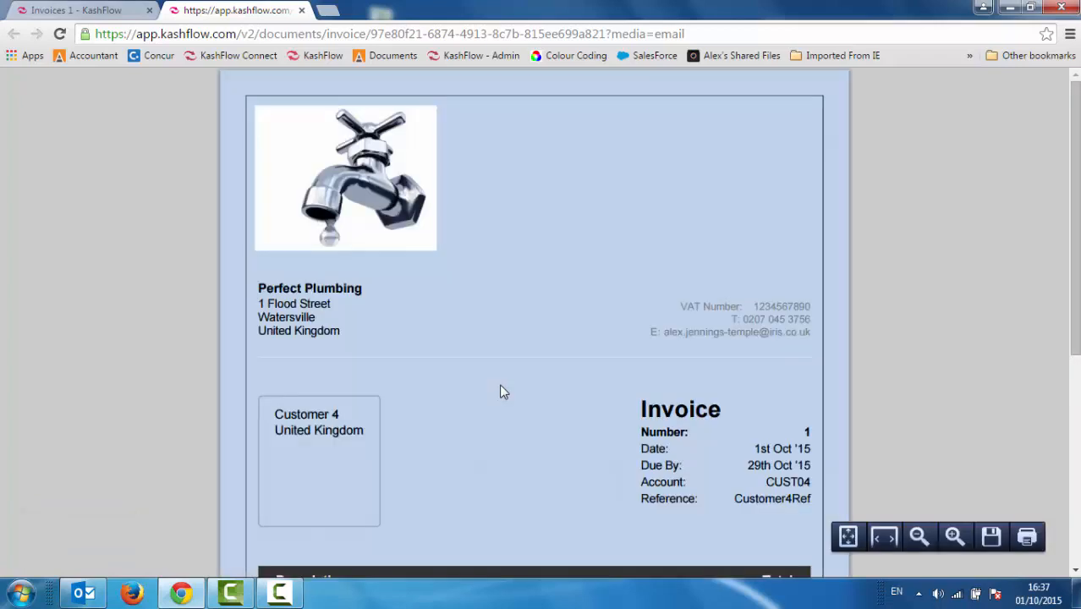
left_click(919, 537)
left_click_drag(1074, 305, 1063, 448)
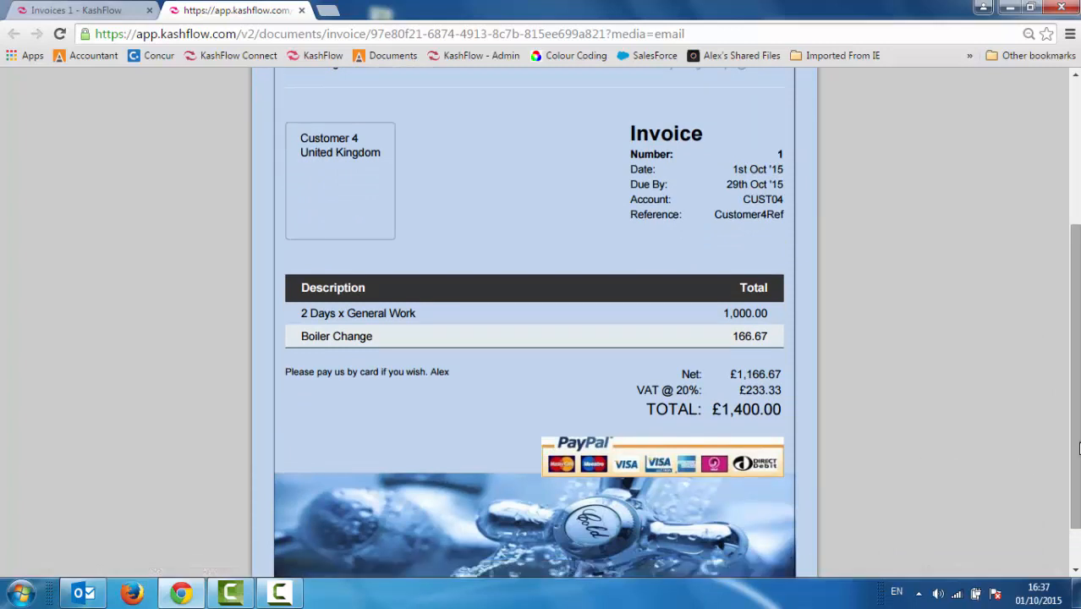
left_click_drag(1078, 448, 1078, 304)
left_click(301, 10)
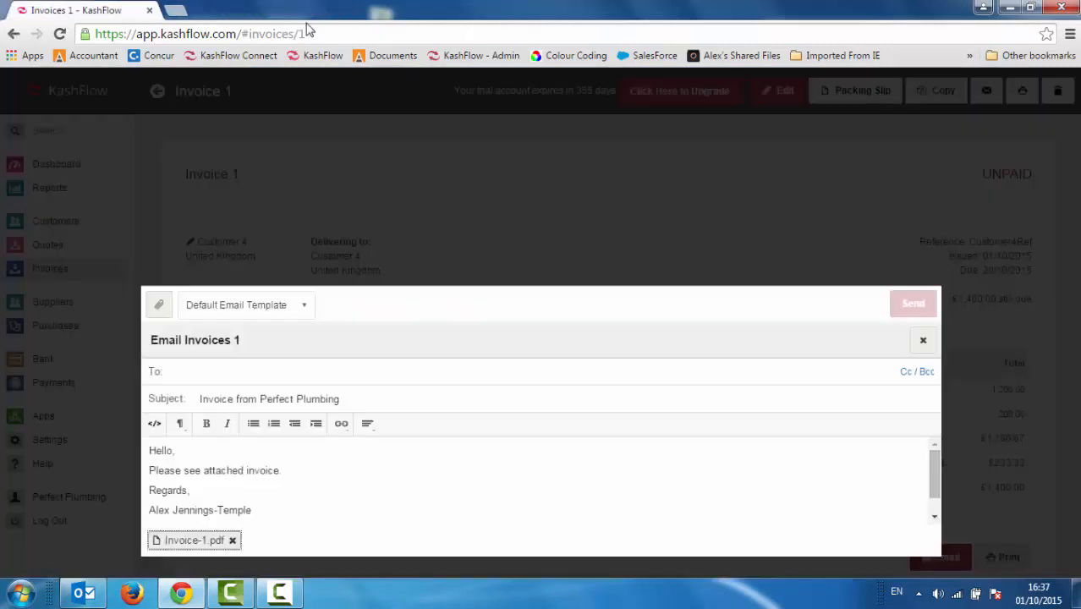
left_click(922, 340)
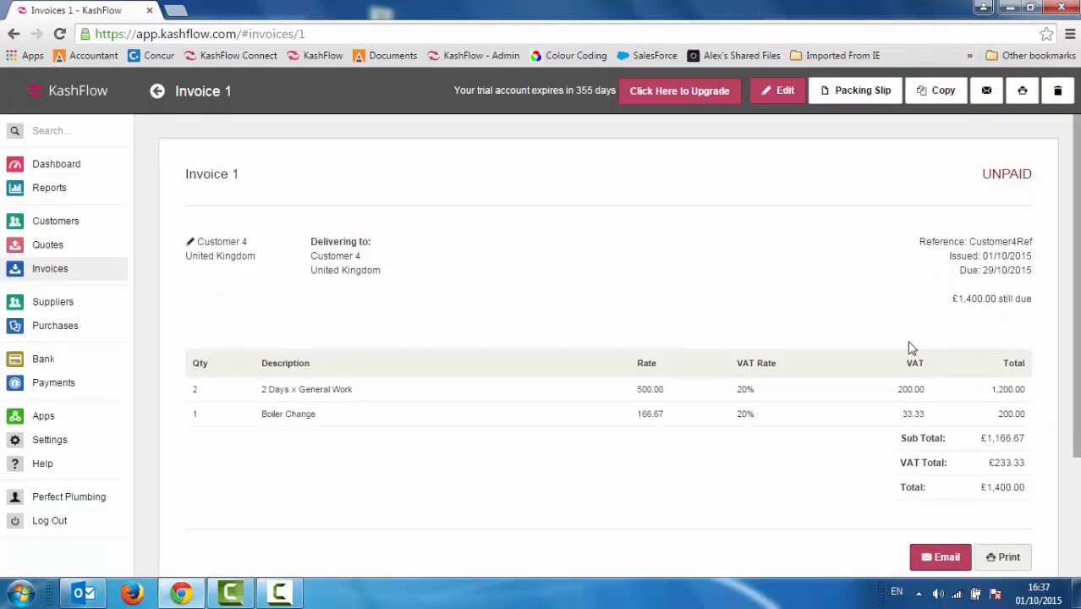
- Review Customer 1's invoices and statistics in the customer record, and go back to the invoice list
left_click(51, 228)
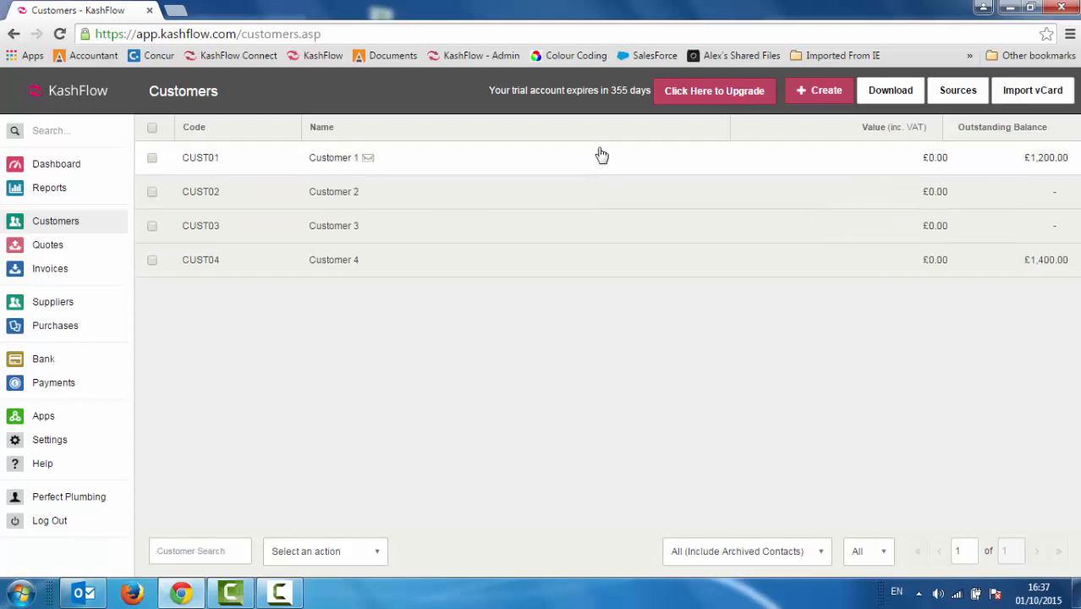
left_click(594, 158)
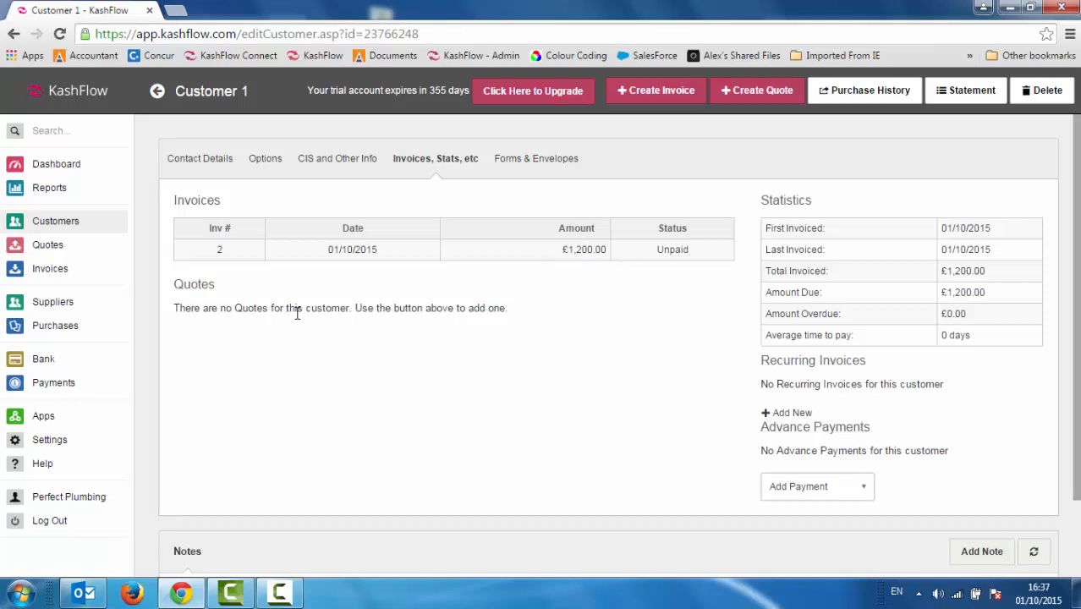
left_click(54, 274)
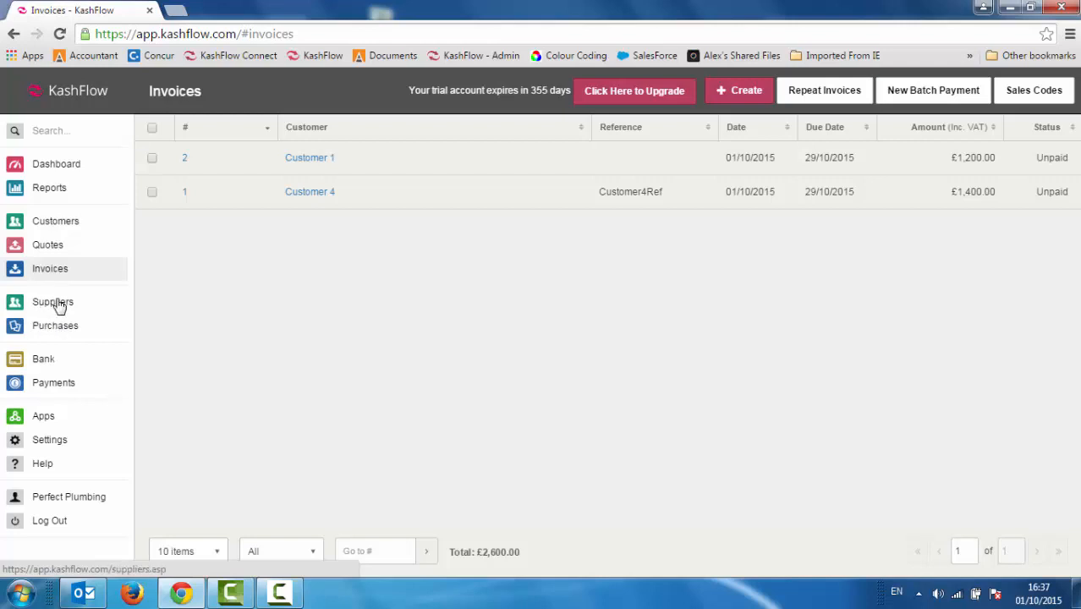
- Create a supplier named "Supplier 3" with the code "SUPP03"
left_click(59, 306)
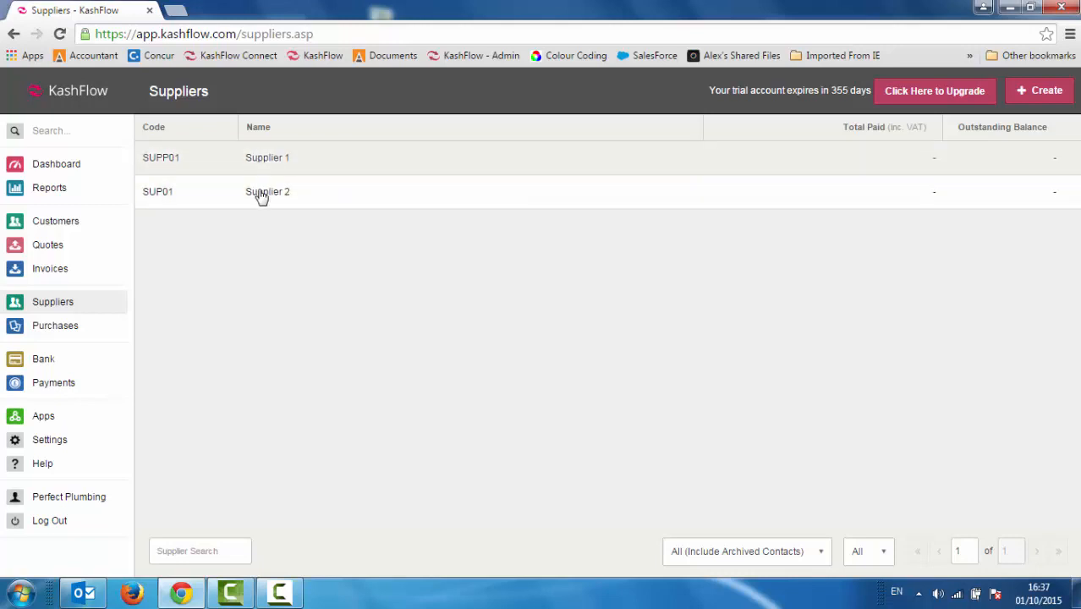
left_click(1055, 96)
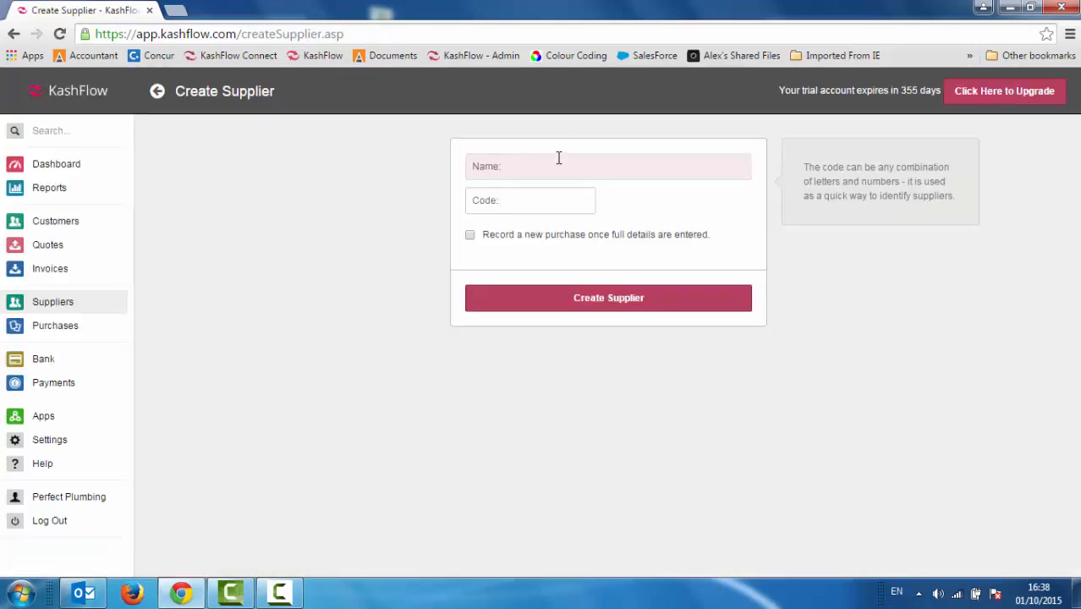
left_click(558, 158)
type("Su")
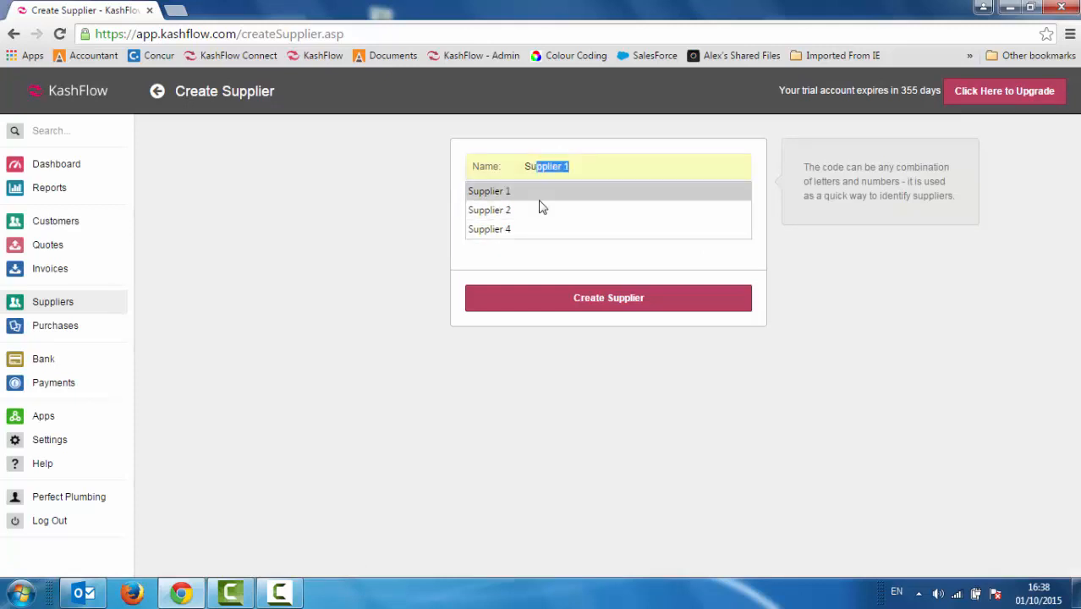
left_click(550, 194)
key("BackSpace")
type("3")
key("Tab")
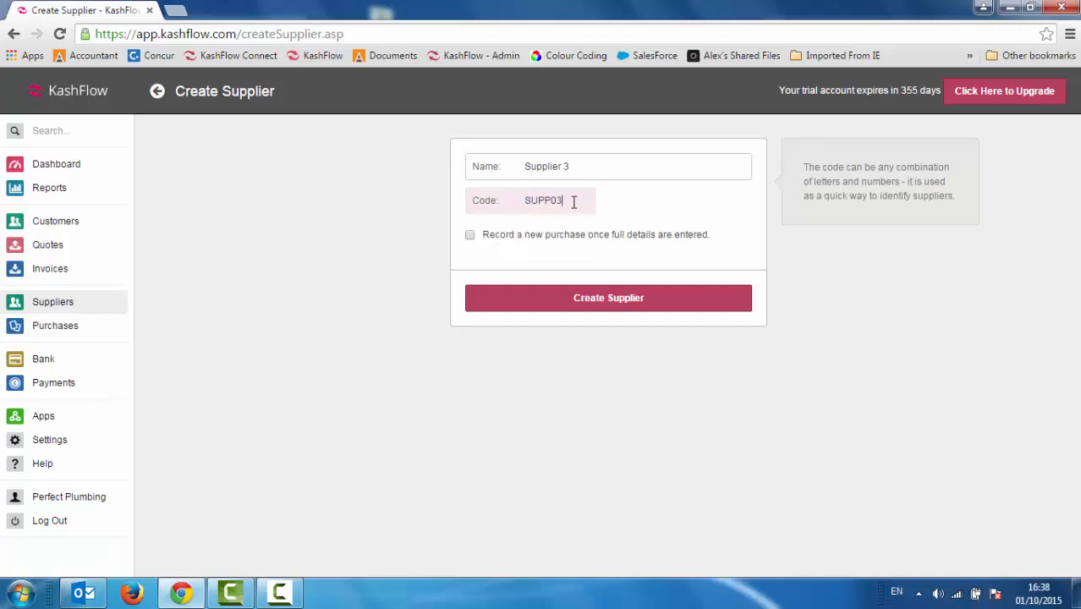
left_click(565, 300)
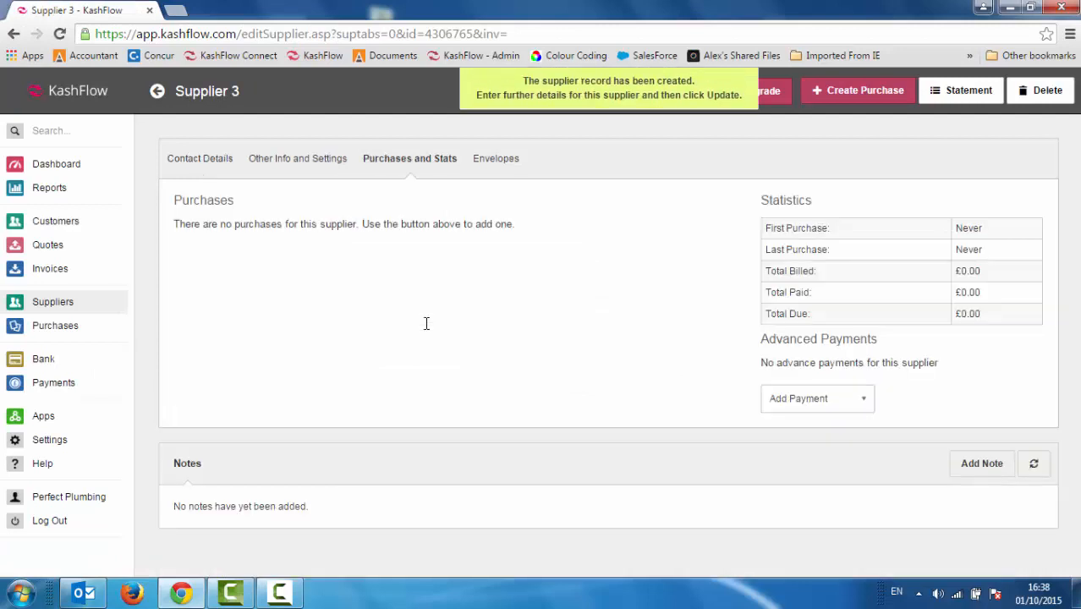
- Review Supplier 3's contact details, bank and payment settings, and purchase statistics
left_click(191, 167)
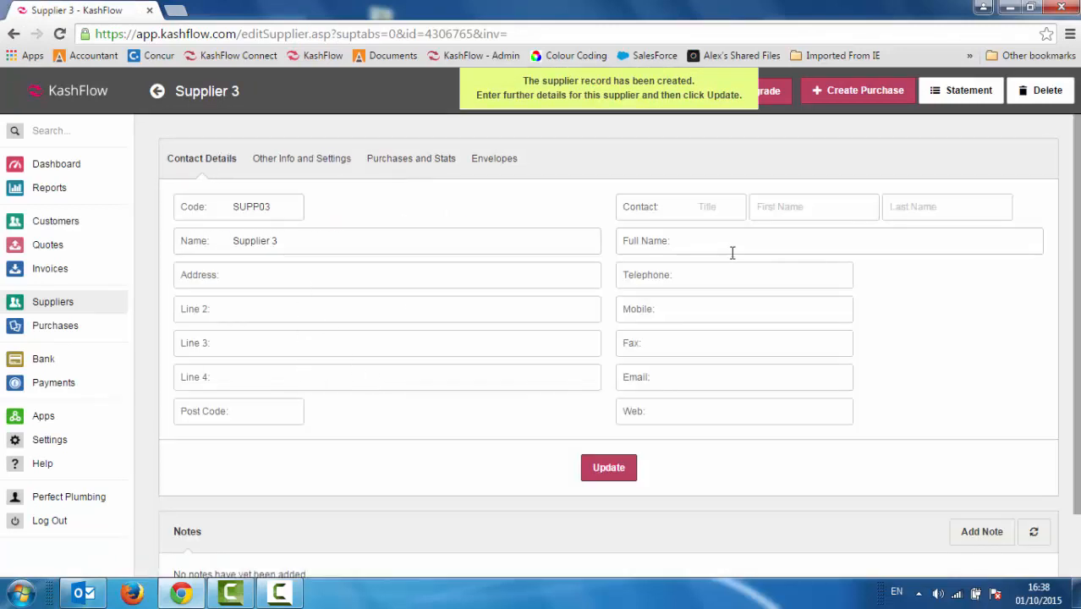
left_click(279, 165)
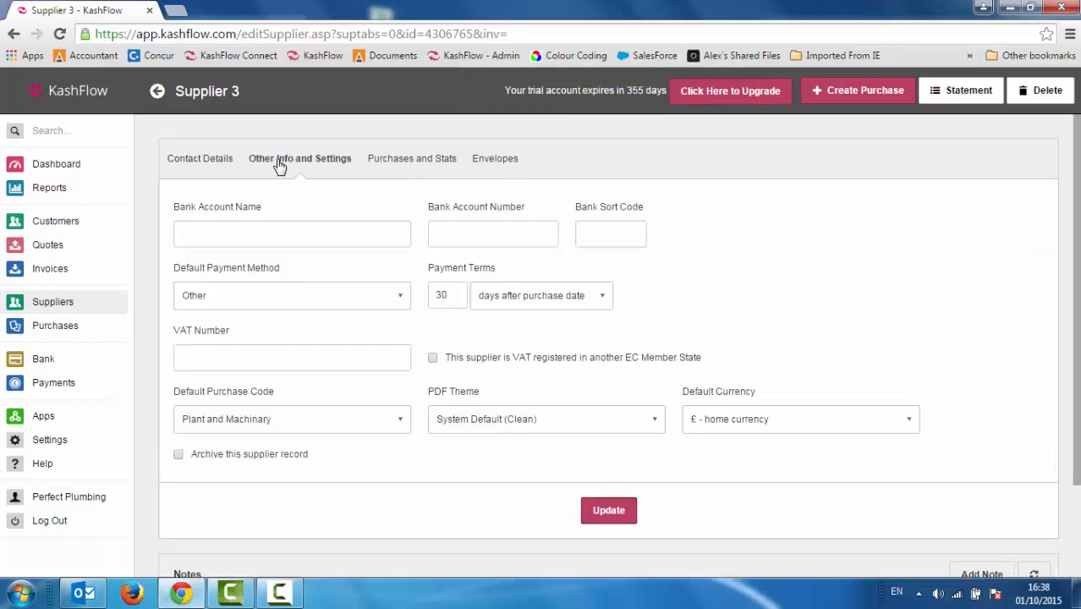
left_click(314, 237)
left_click(487, 239)
left_click(609, 233)
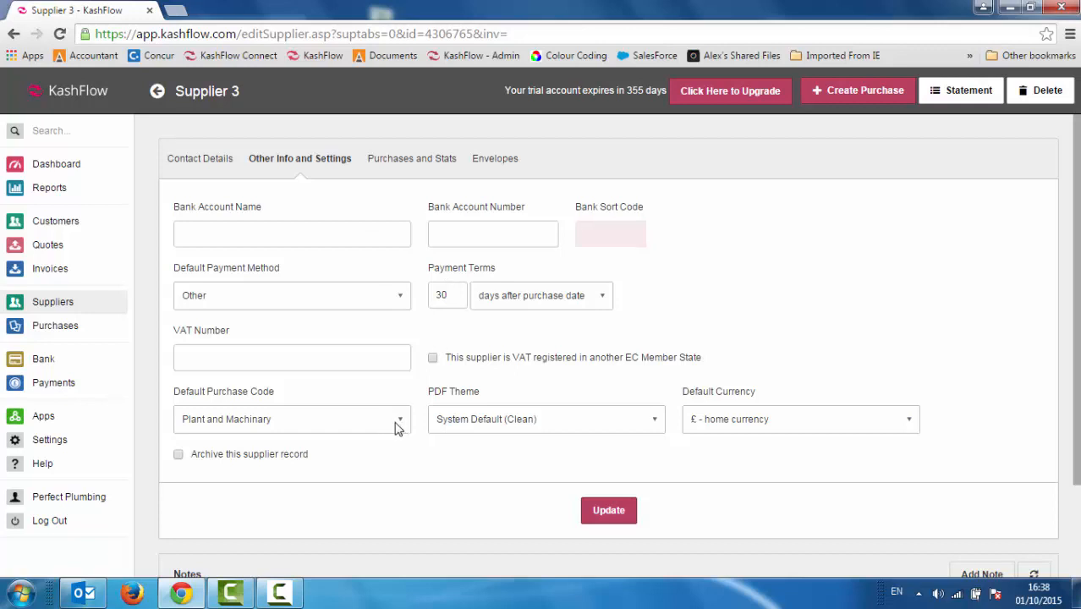
left_click(380, 161)
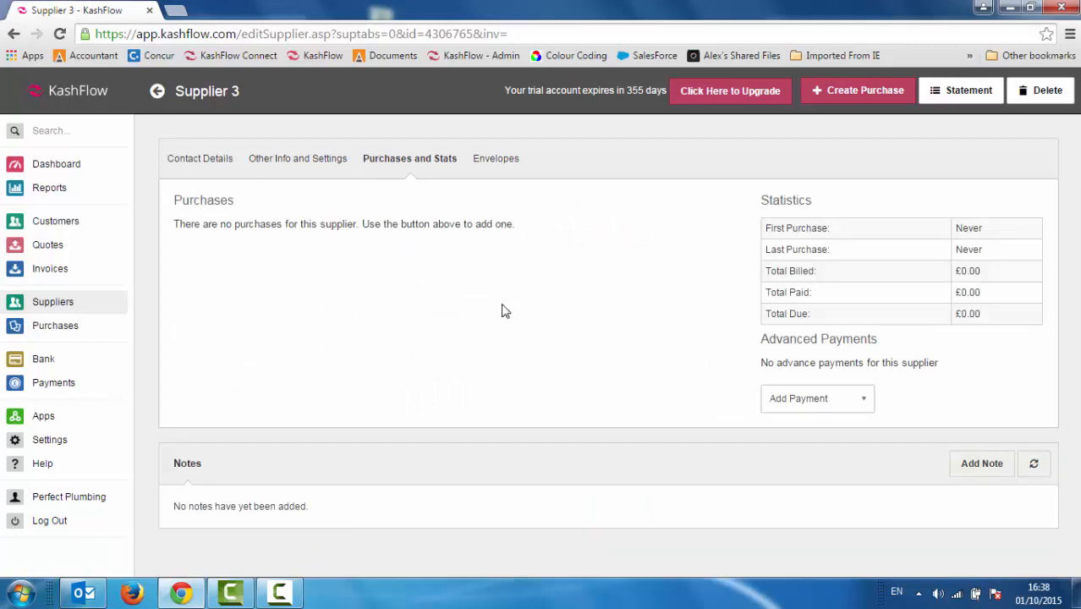
- Start a new purchase for Supplier 1 and enter "Supp1" as the supplier reference
left_click(42, 332)
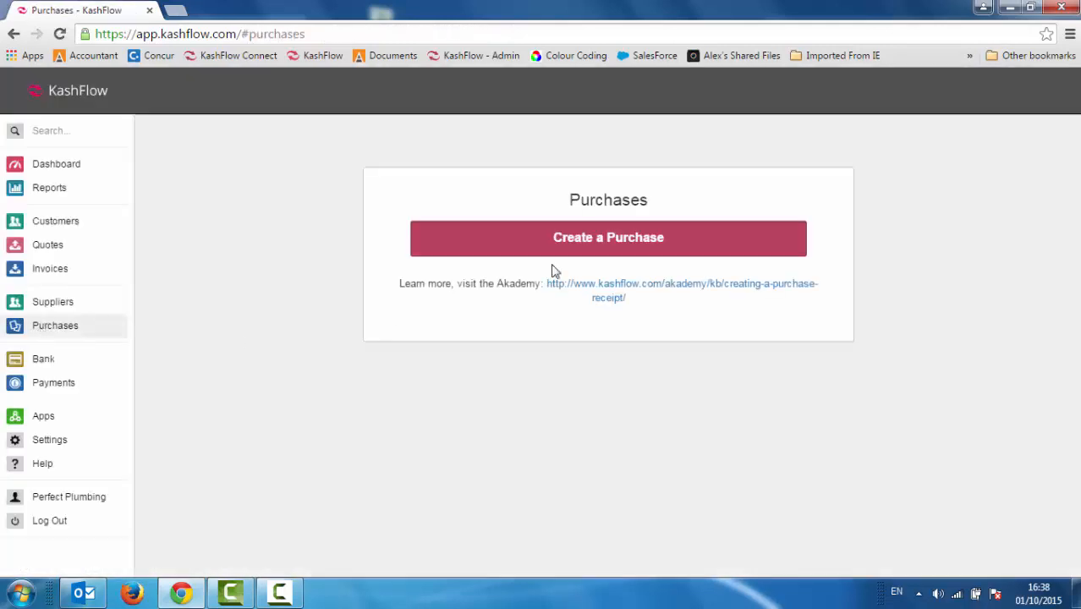
left_click(598, 245)
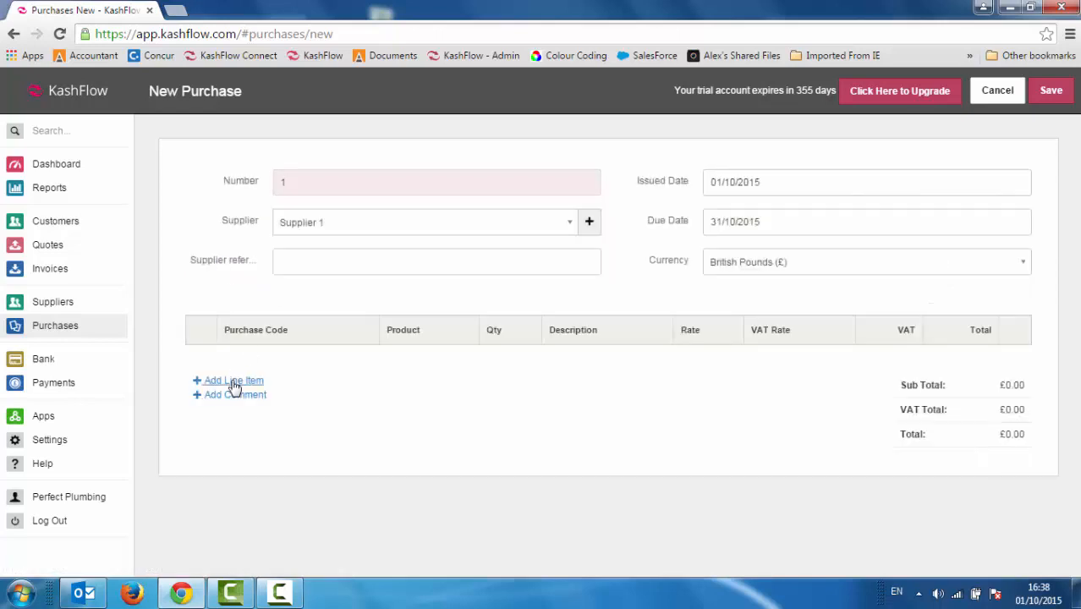
left_click(344, 180)
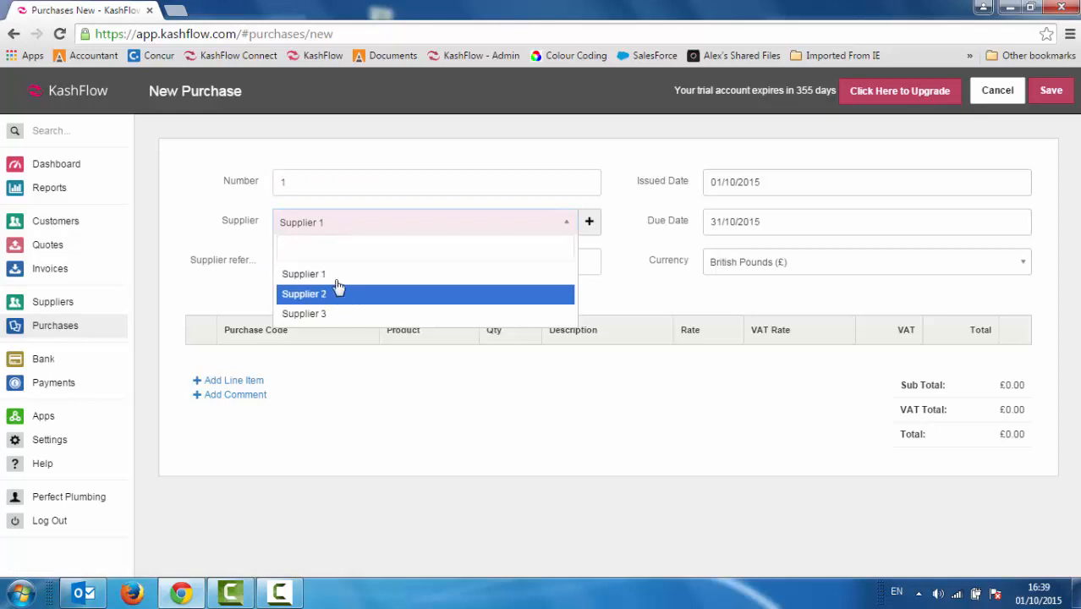
key("Escape")
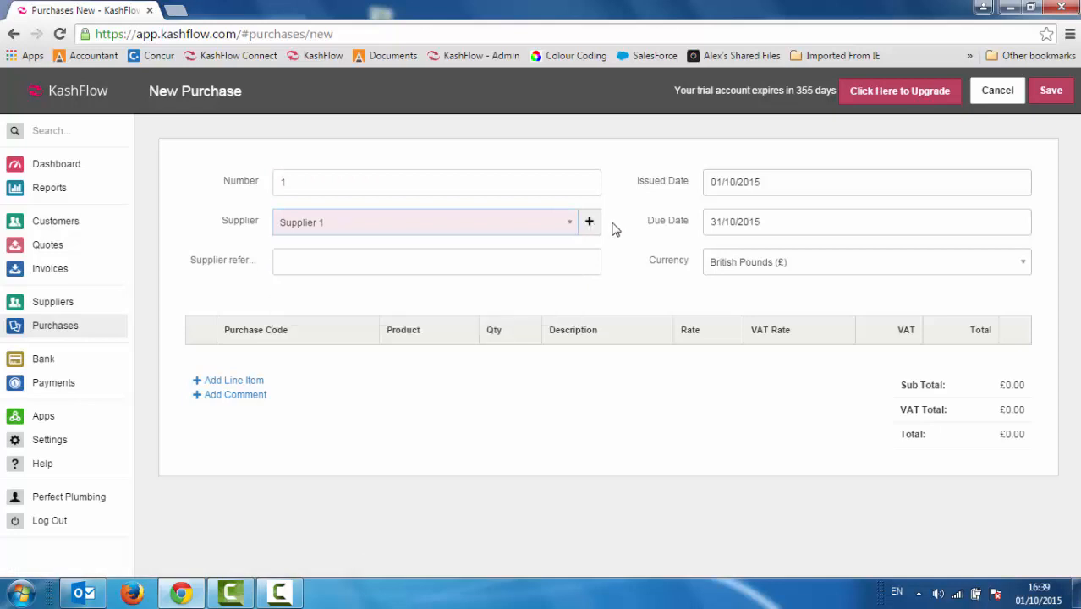
left_click(553, 251)
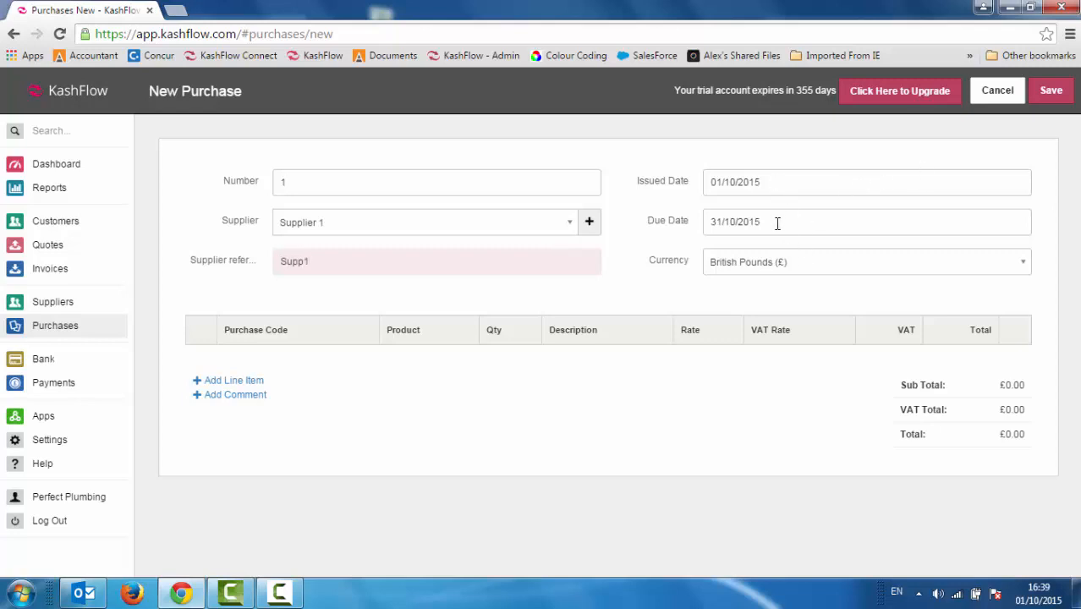
- Add a line item to the purchase with the purchase code "5001 - Boiler" and a quantity of 2
left_click(251, 382)
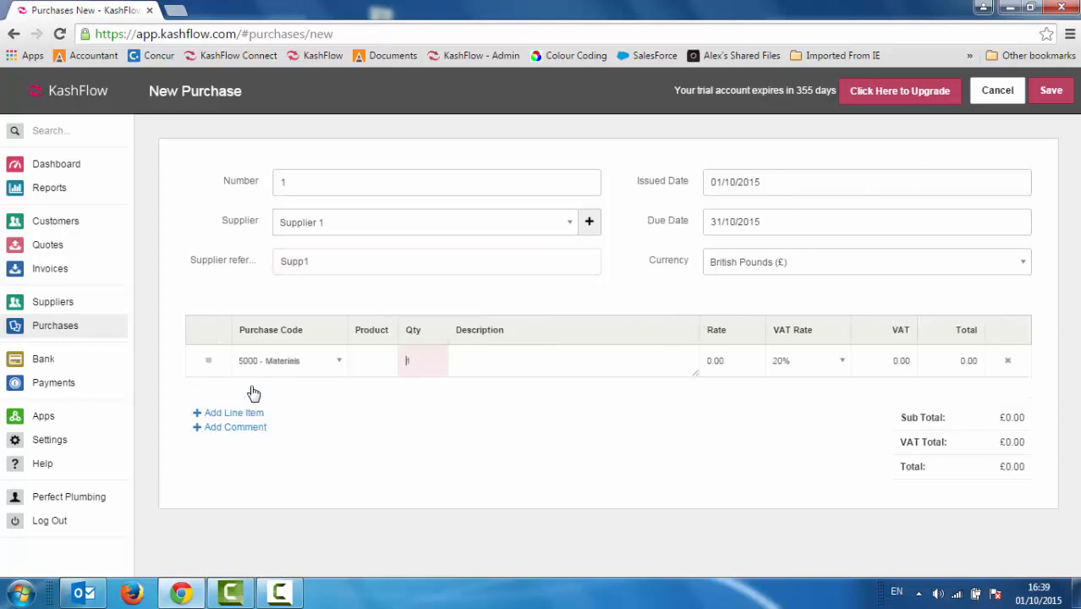
left_click(334, 364)
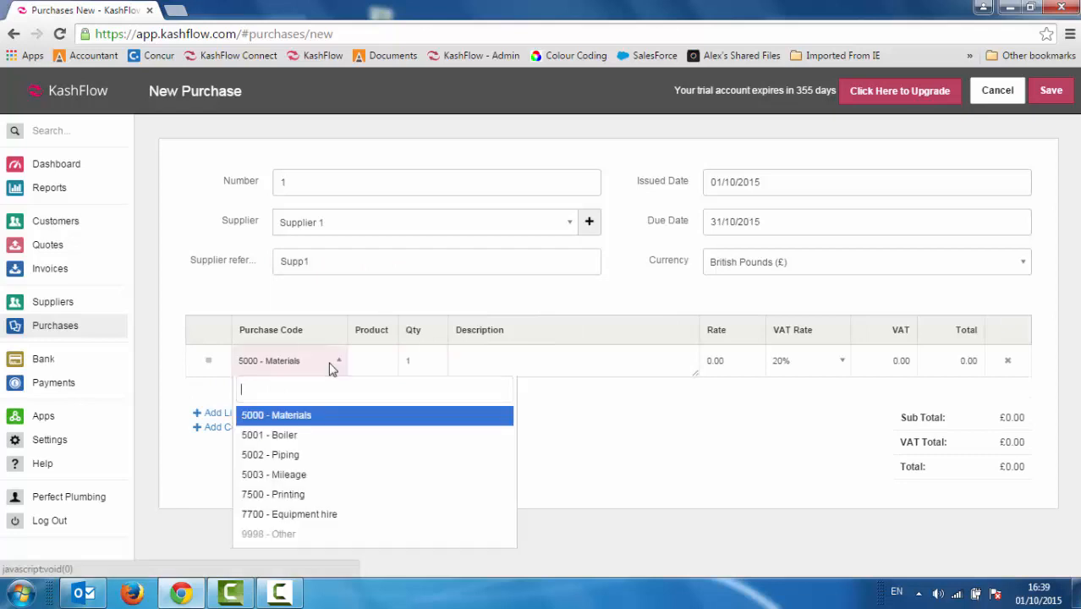
left_click(302, 436)
left_click(386, 366)
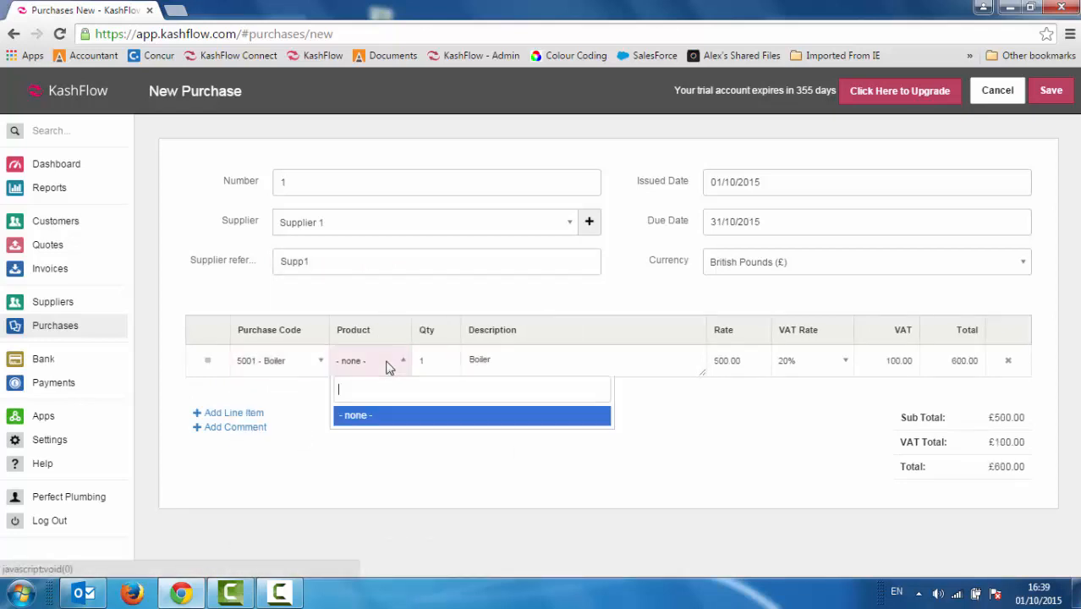
left_click(491, 360)
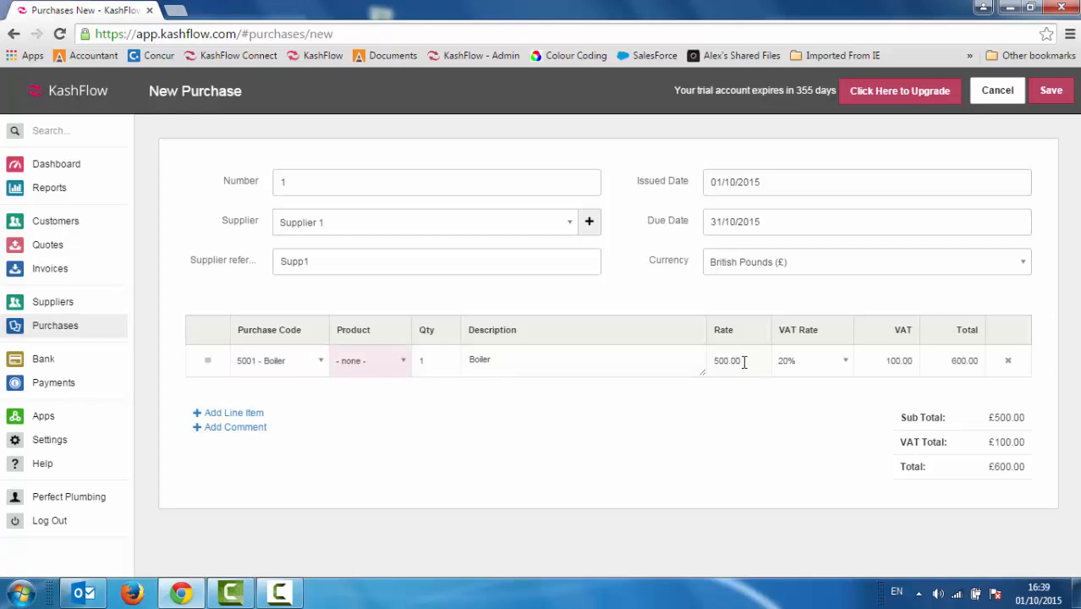
left_click(419, 361)
type("2")
key("Tab")
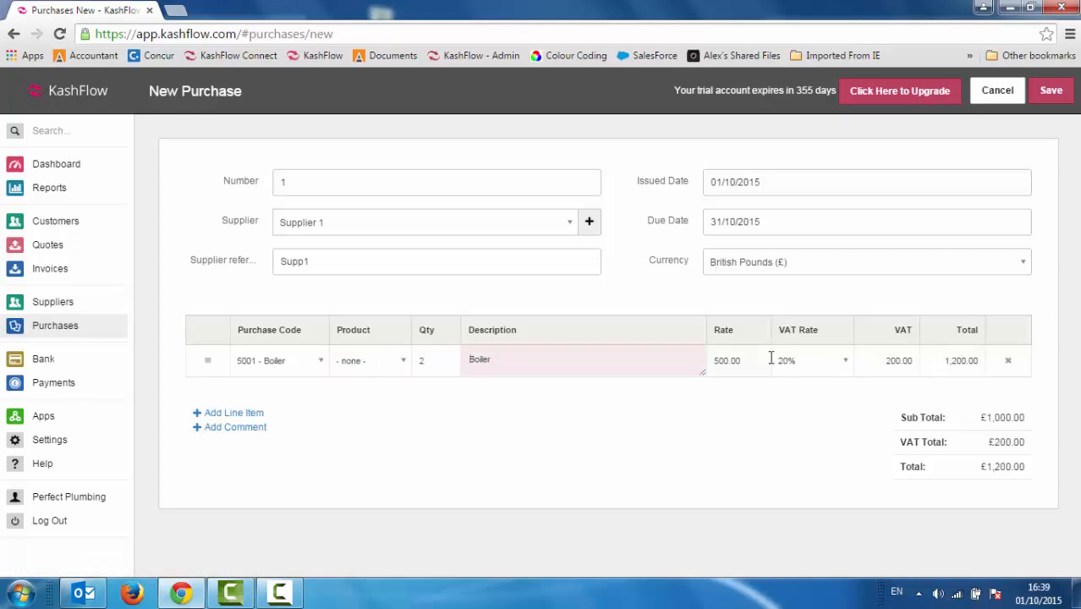
- Set the boiler line's rate to 400 and save the purchase
left_click(709, 362)
key("ctrl+a")
type("400")
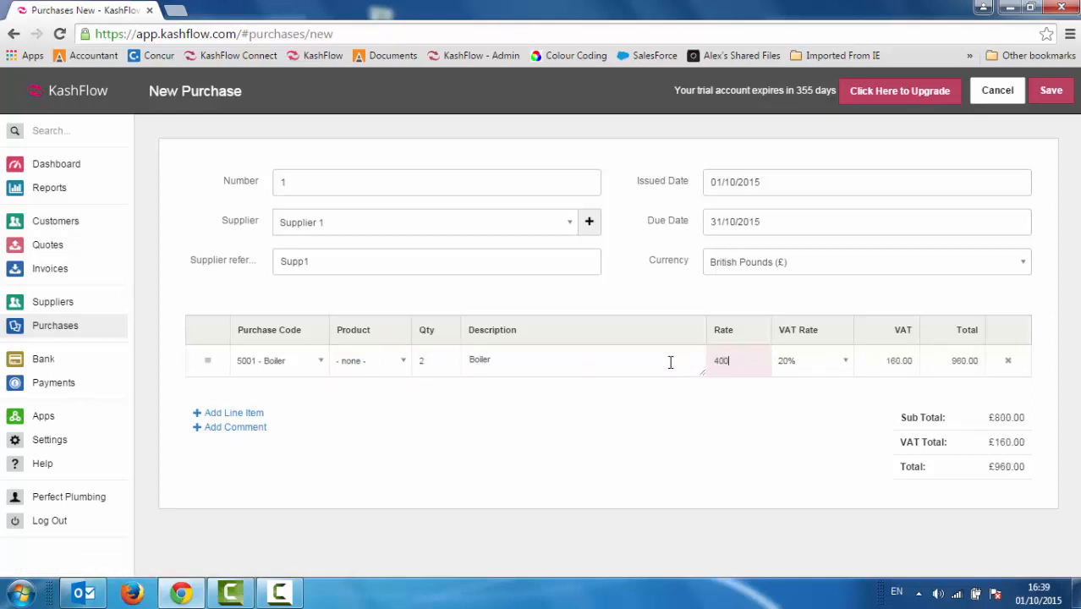
key("Tab")
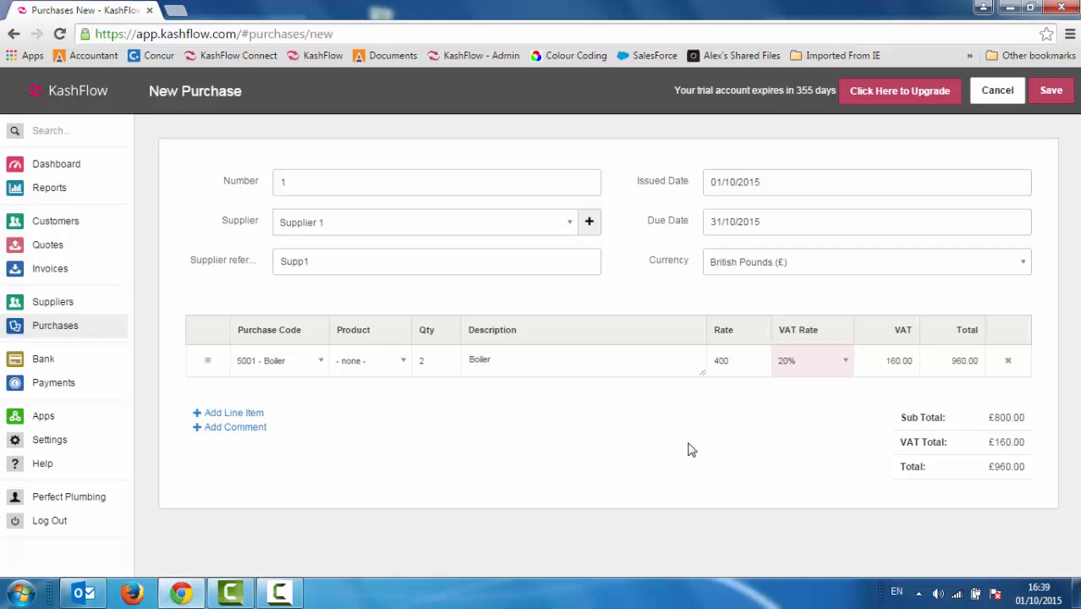
left_click(1048, 92)
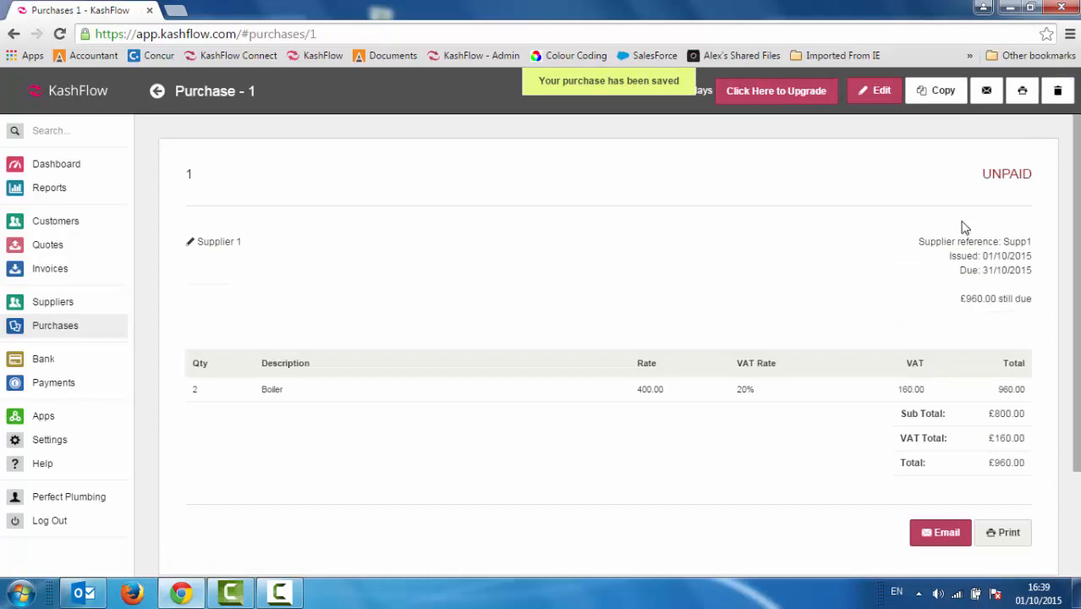
- Copy the saved purchase to a new purchase, change its supplier to Supplier 2 and save it
left_click_drag(1075, 198, 1023, 307)
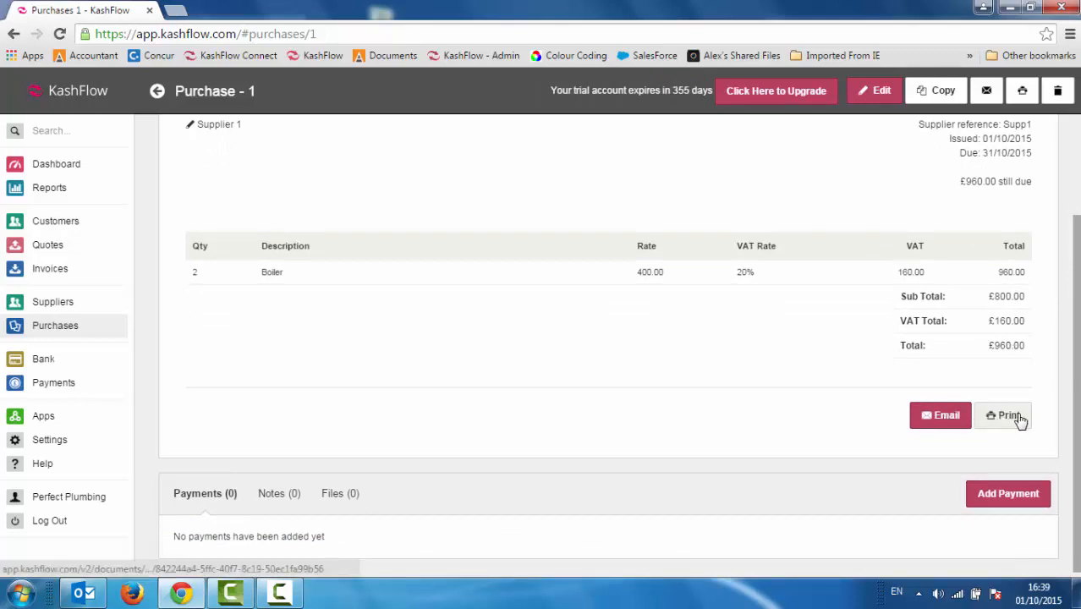
scroll(1078, 313, "up", 1)
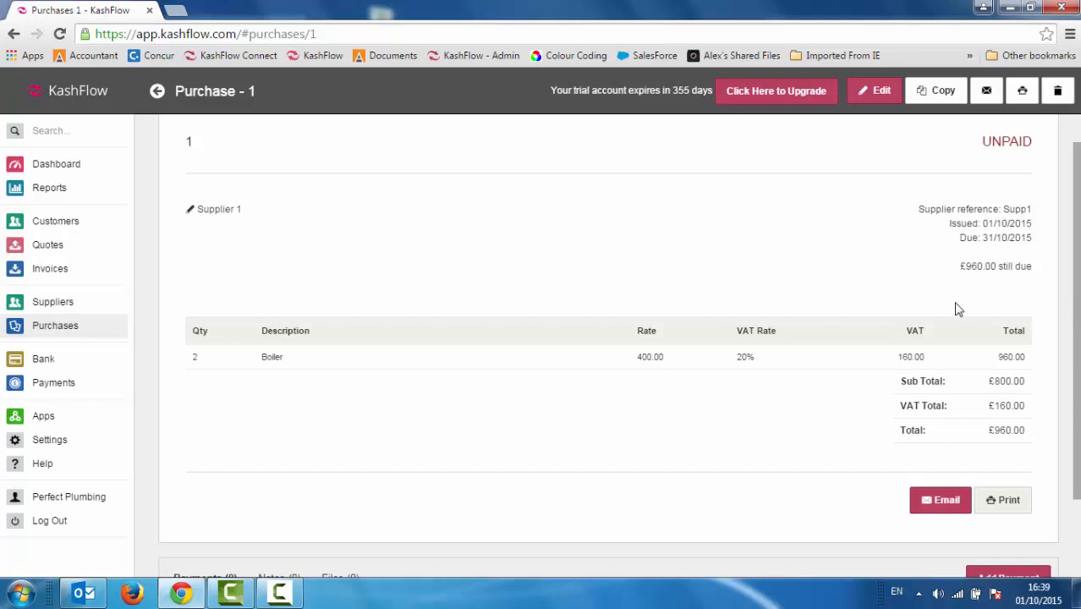
left_click(934, 95)
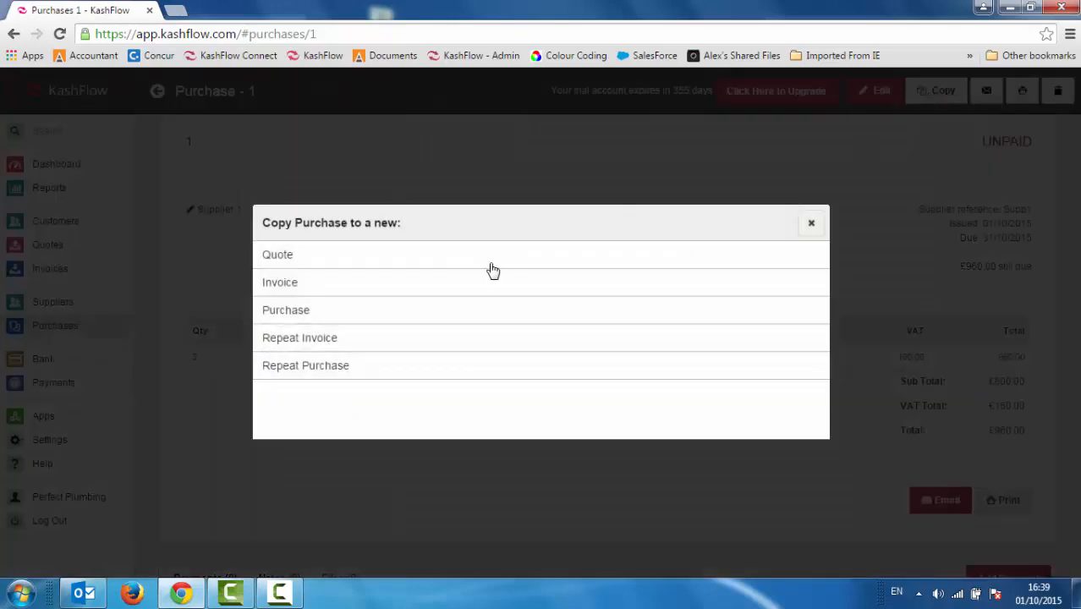
left_click(274, 316)
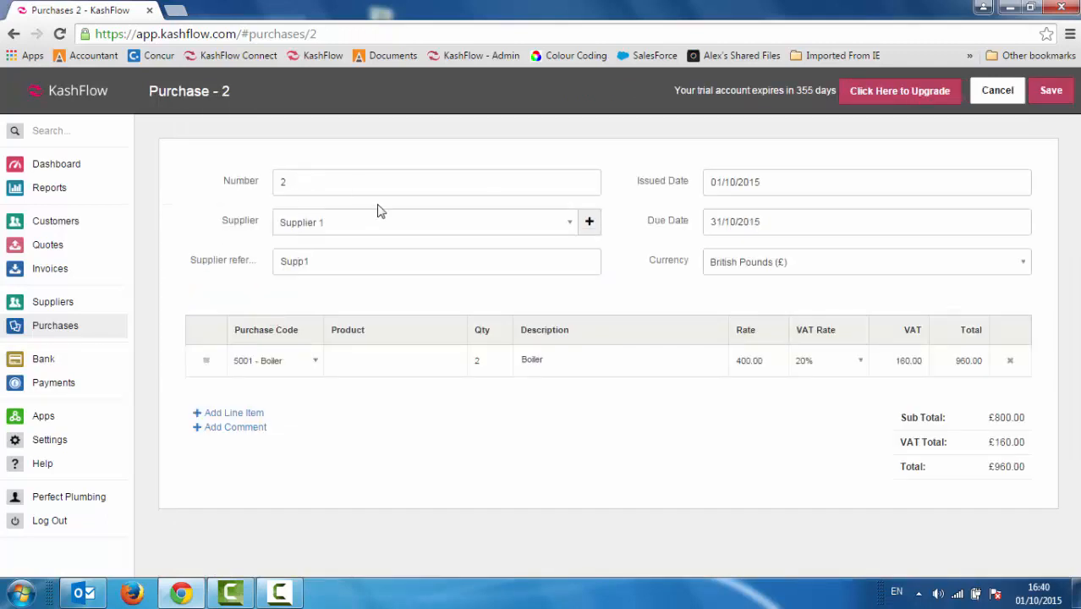
left_click(569, 223)
left_click(505, 294)
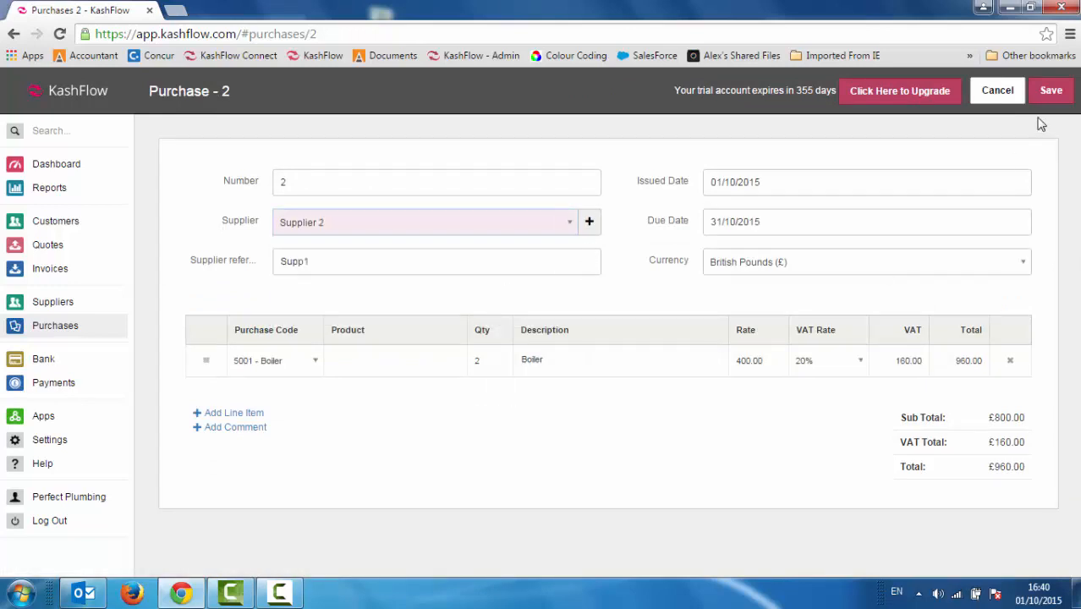
left_click(1050, 90)
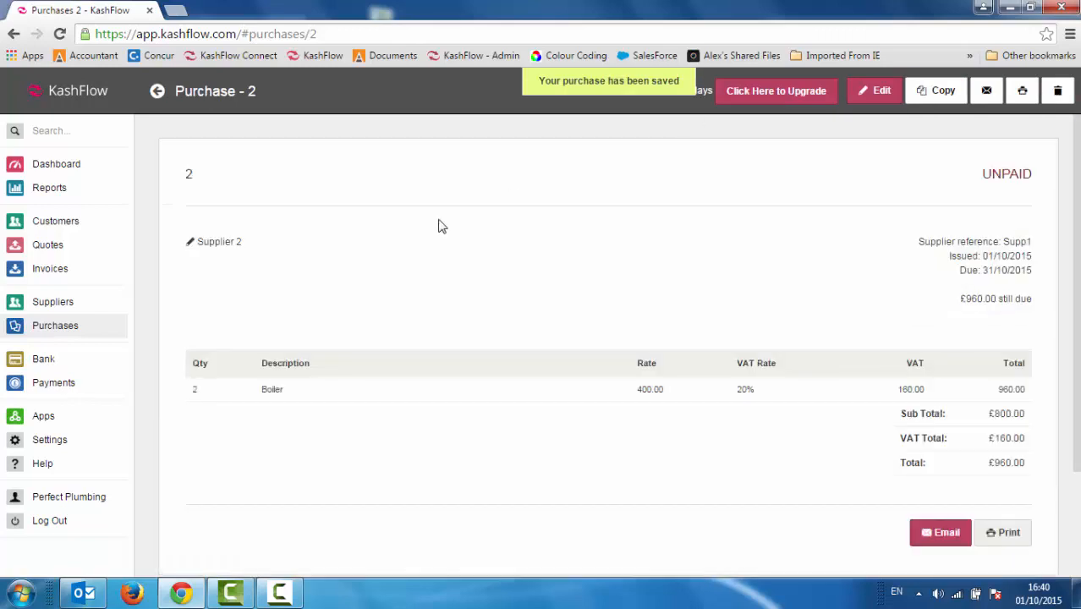
- Start a payment on Supplier 1's purchase, keeping the date 01/10/2015 and the full amount of 960.00
left_click(43, 330)
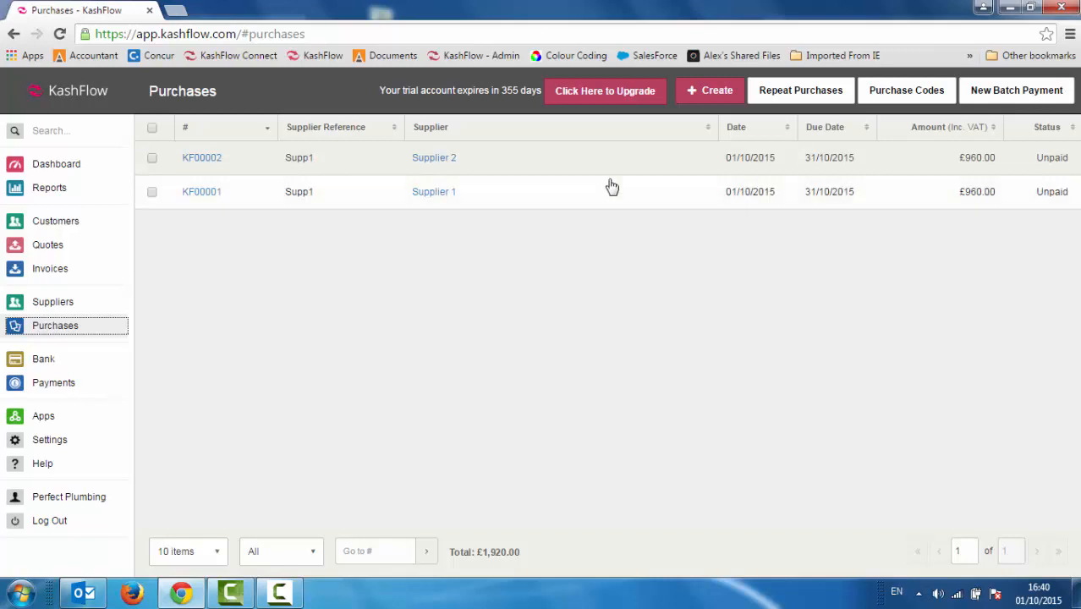
left_click(676, 200)
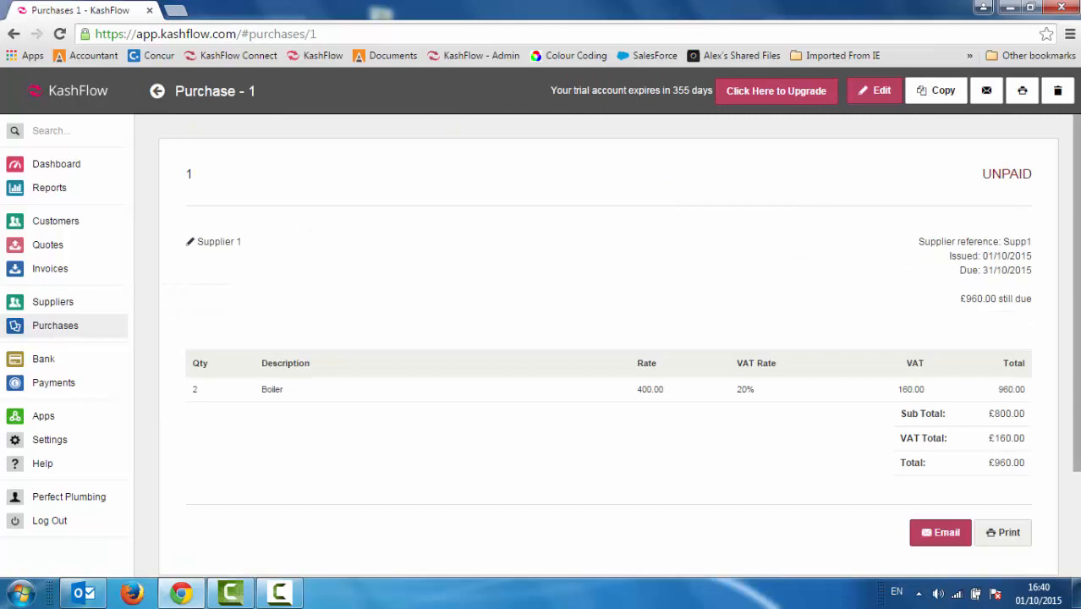
scroll(592, 338, "down", 3)
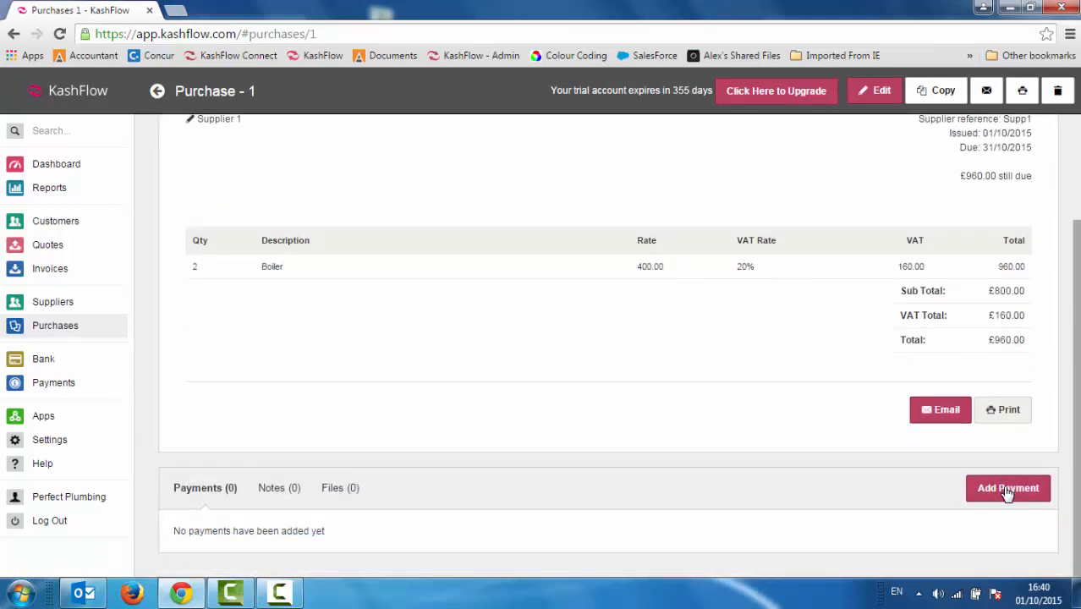
left_click(1006, 490)
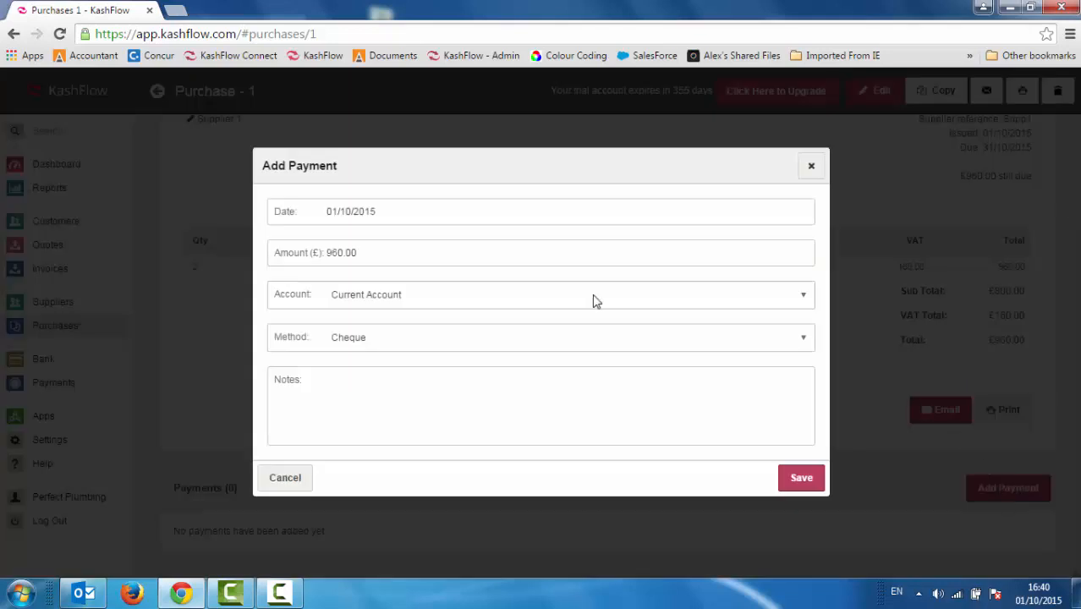
left_click(393, 212)
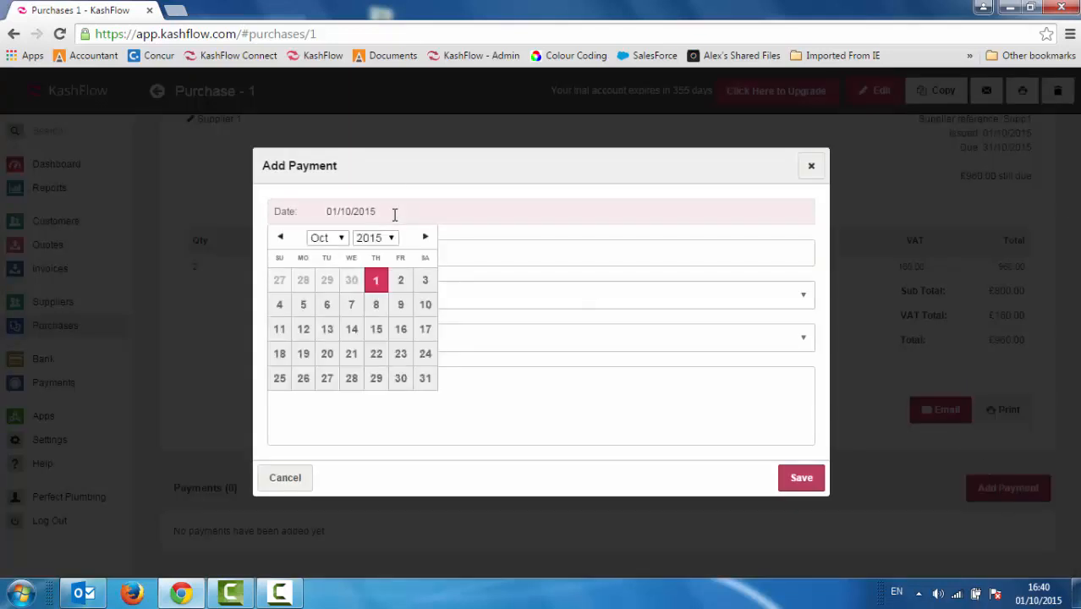
left_click(475, 250)
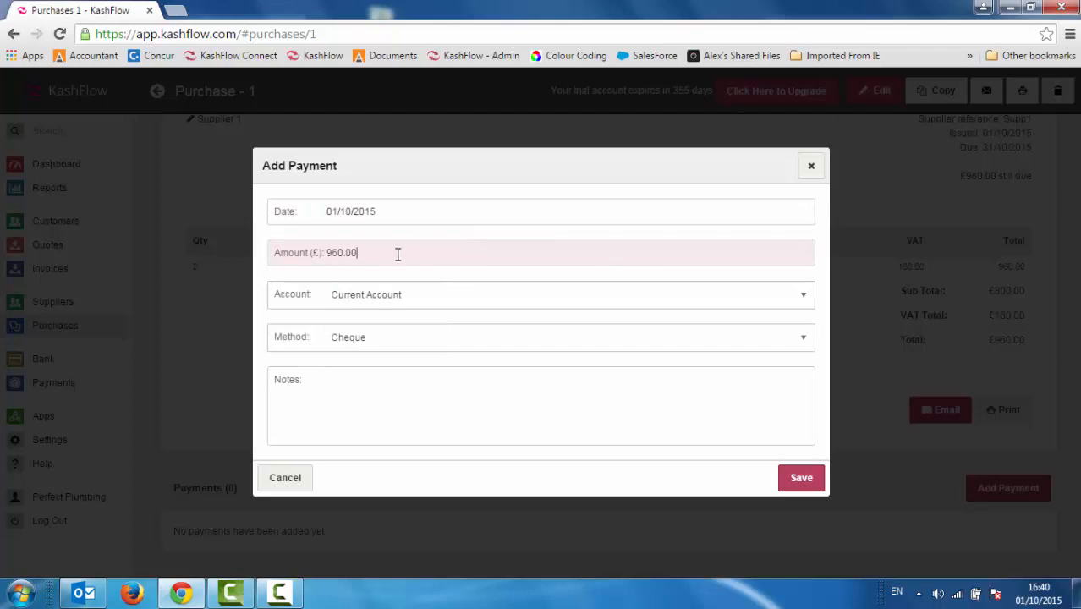
left_click_drag(378, 247, 320, 256)
- Set the payment's account to Business Account and its method to Company Credit Card, and save the payment
left_click(436, 299)
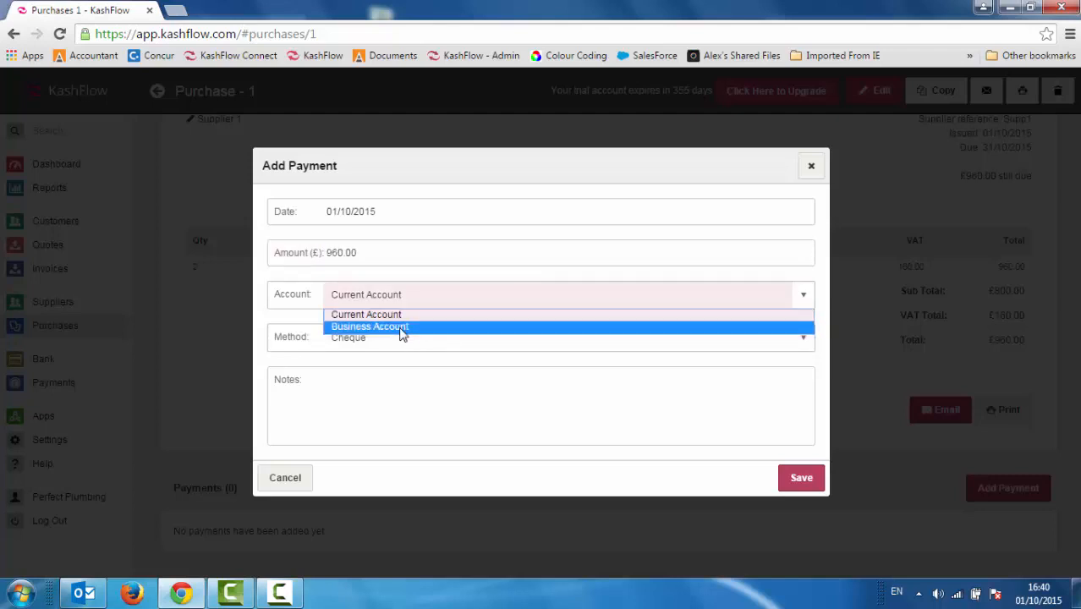
left_click(402, 329)
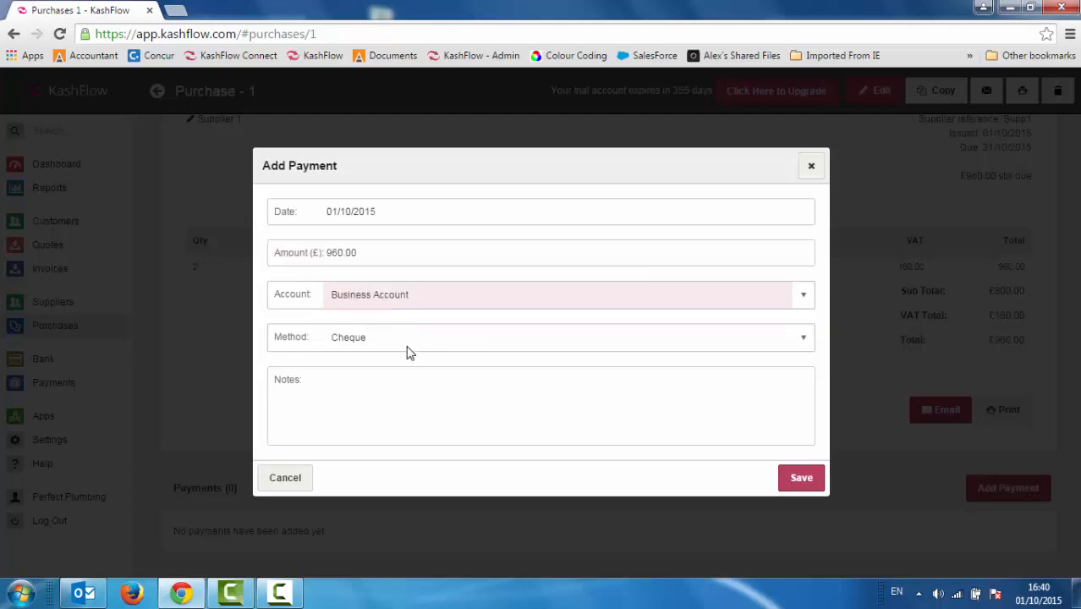
left_click(406, 348)
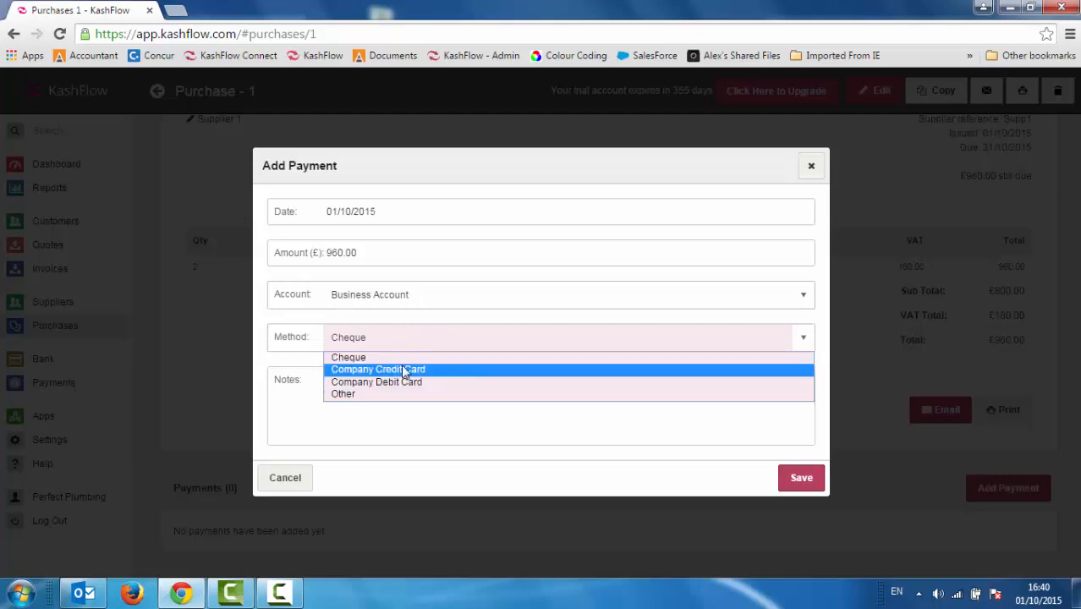
left_click(403, 368)
left_click(402, 388)
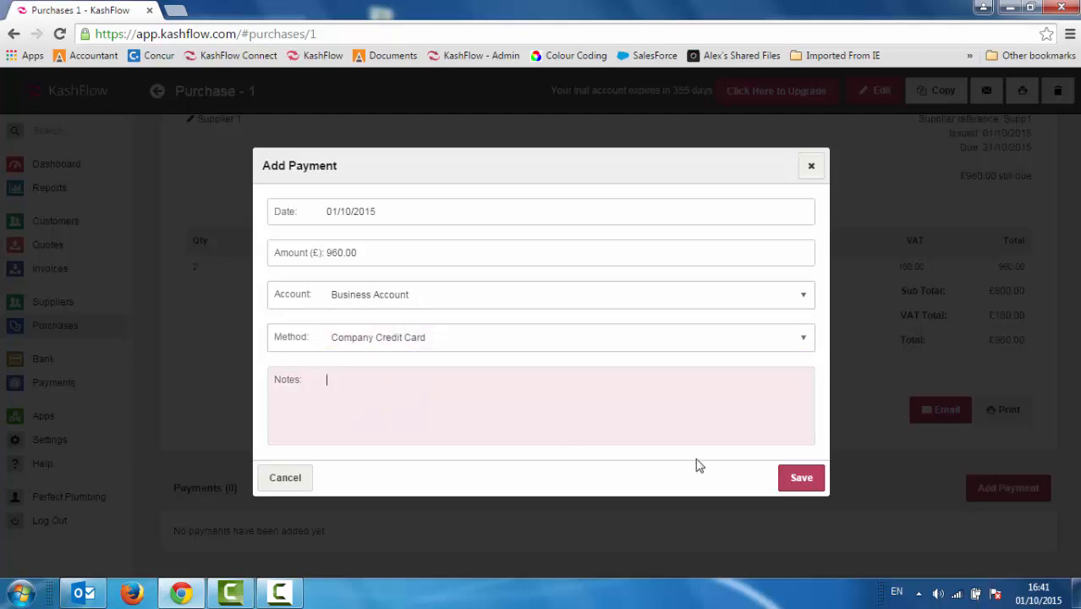
left_click(799, 477)
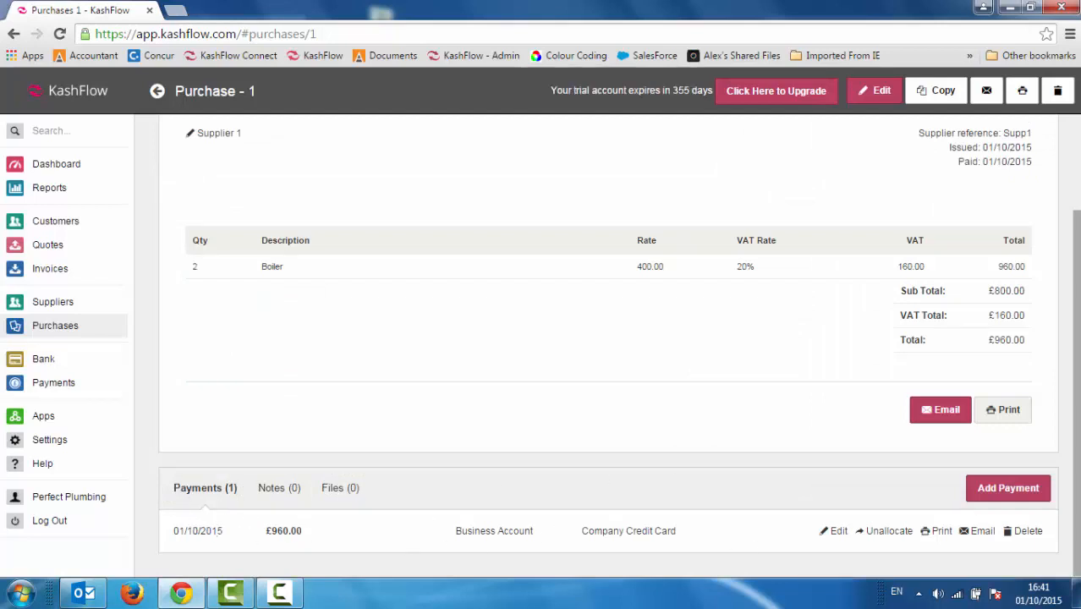
- Check the status of Supplier 1's purchase in the purchase list and open the remittance advice email for its payment
scroll(1061, 253, "up", 2)
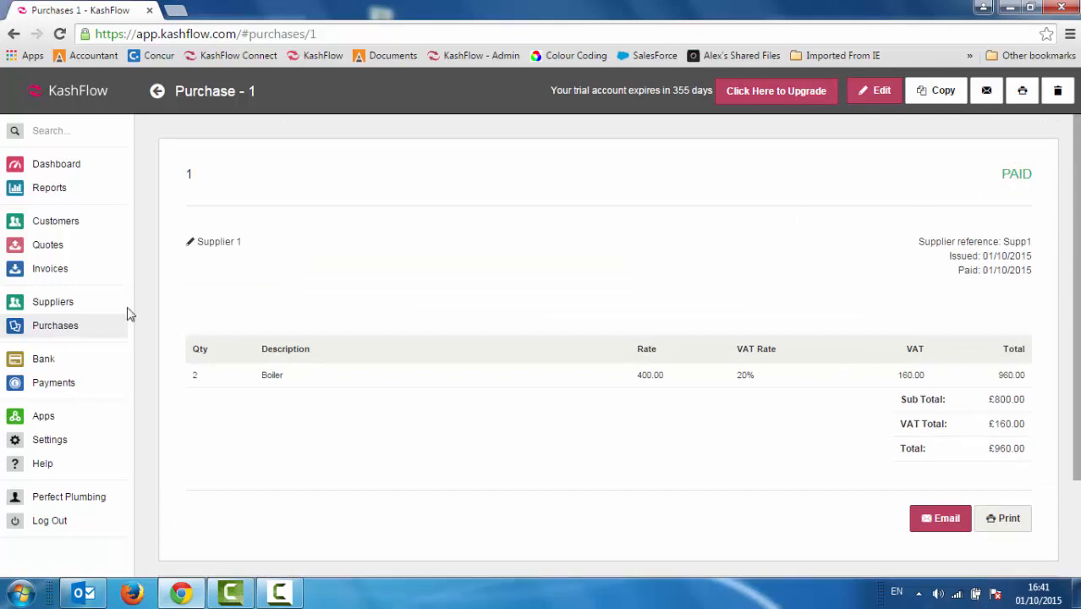
left_click(60, 328)
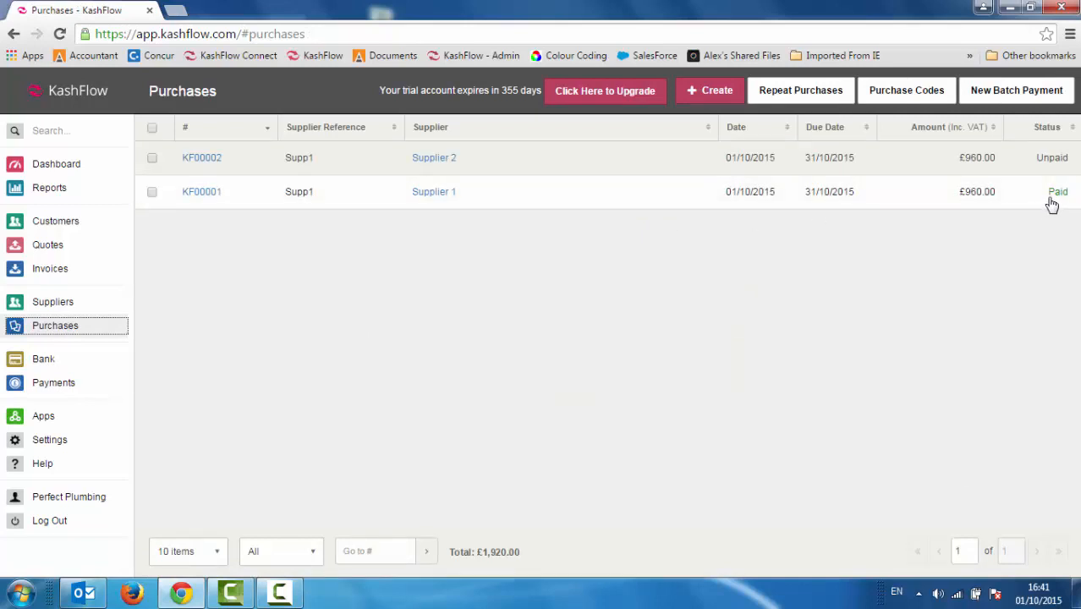
left_click(703, 203)
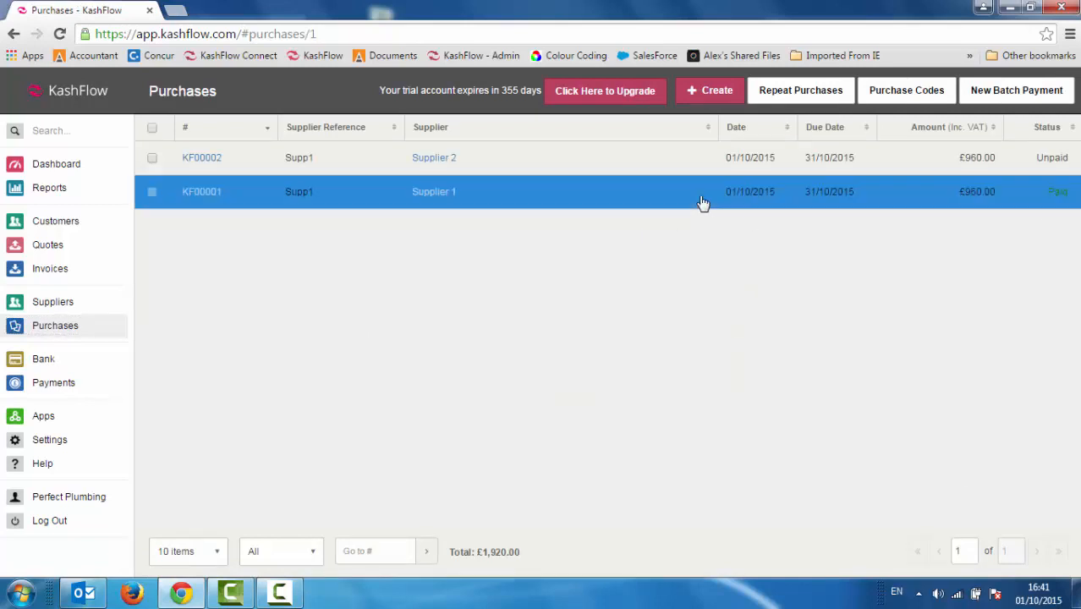
scroll(1059, 225, "down", 2)
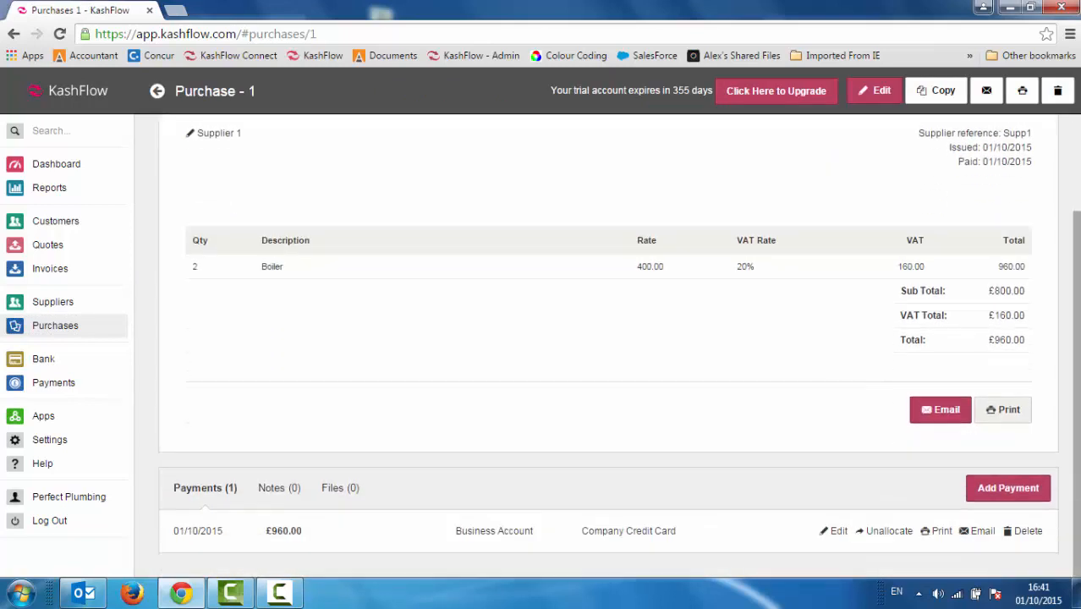
left_click(980, 531)
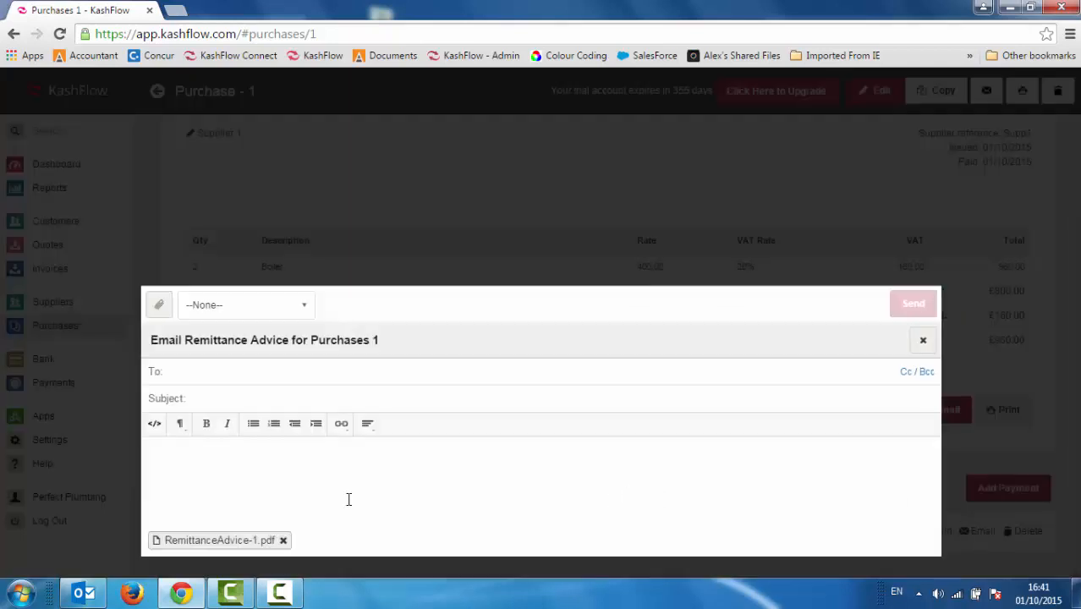
- Preview the attached RemittanceAdvice-1.pdf from top to bottom, then close it and the remittance email without sending
left_click(221, 540)
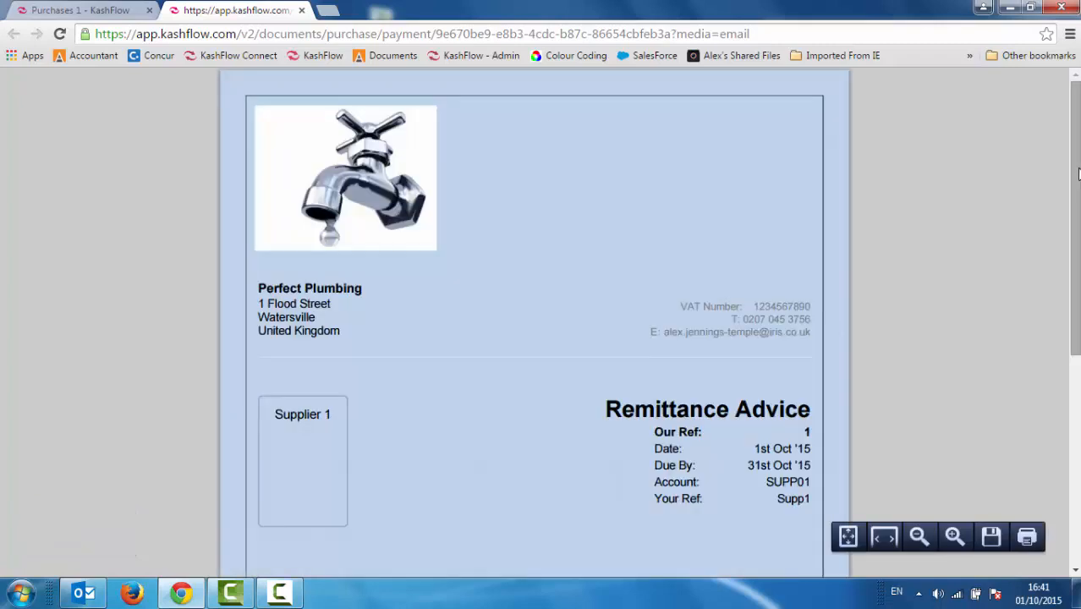
left_click_drag(1077, 169, 1077, 197)
scroll(541, 321, "down", 3)
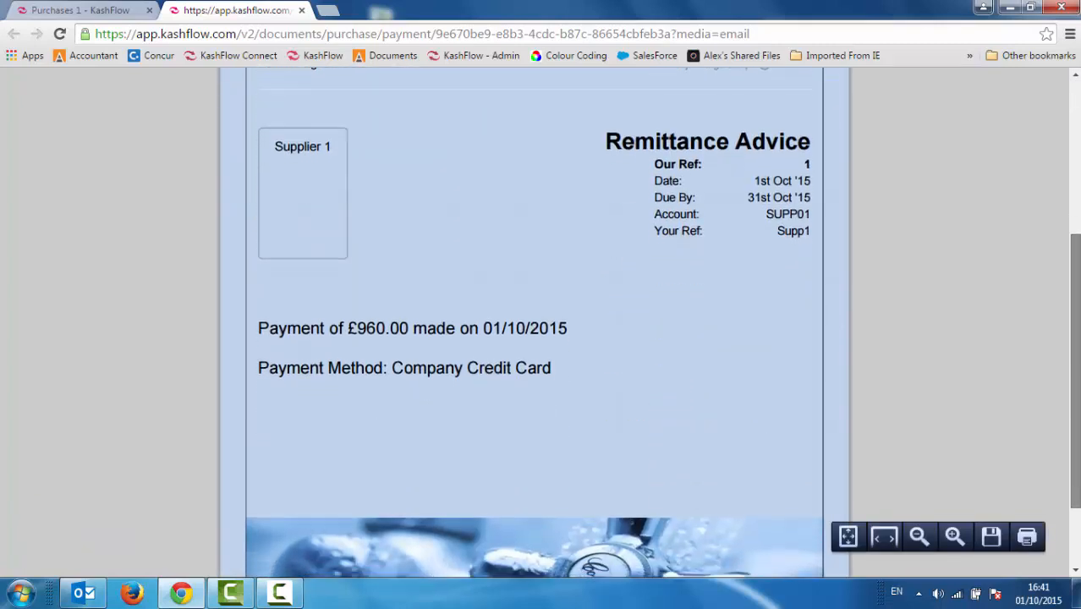
scroll(1039, 168, "down", 1)
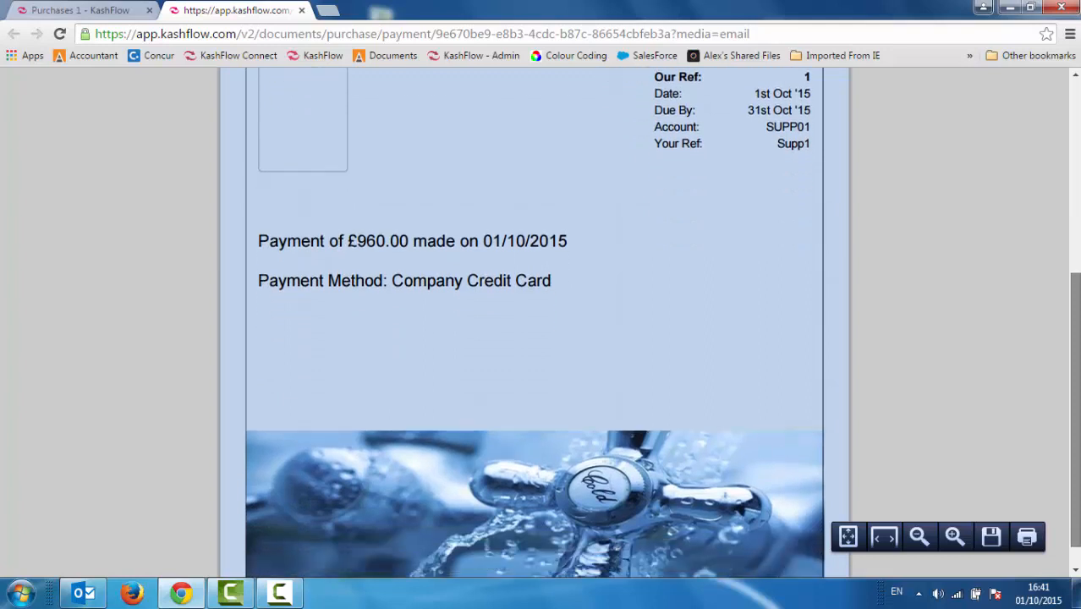
scroll(1039, 168, "up", 3)
scroll(1035, 160, "up", 1)
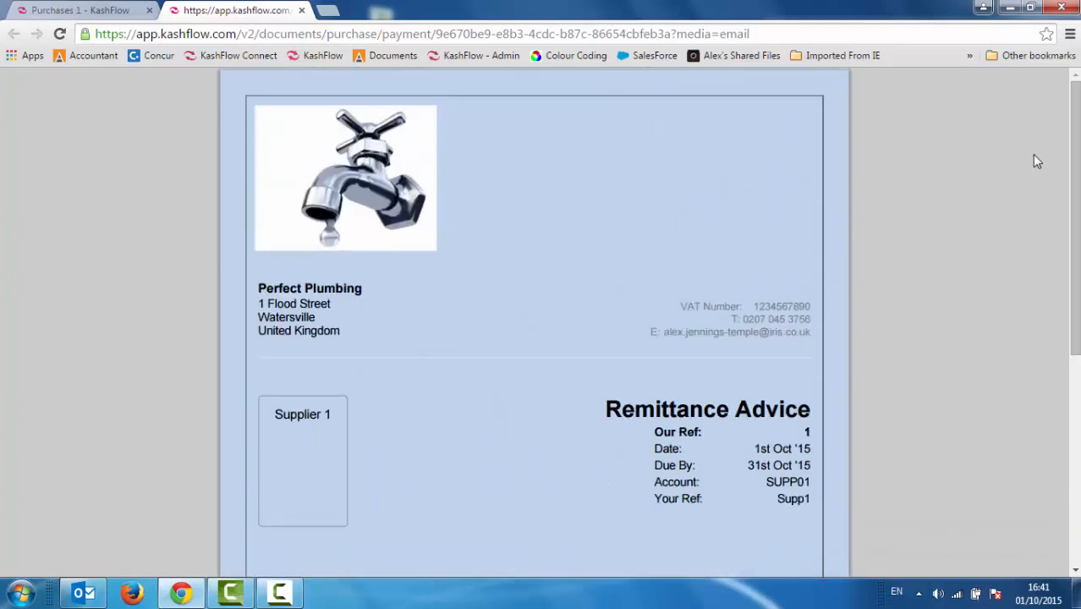
left_click(301, 10)
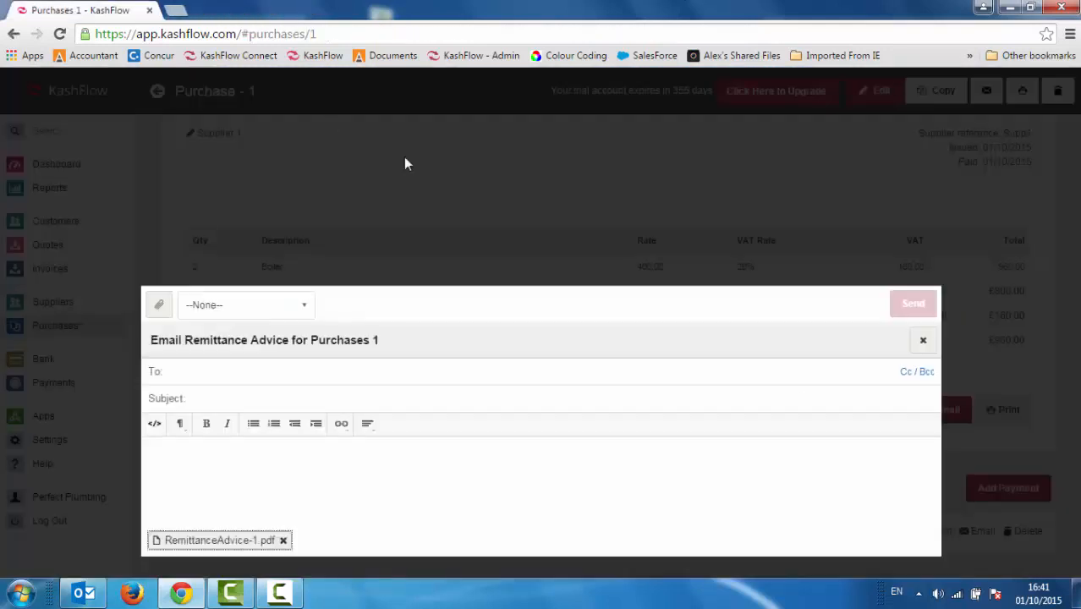
left_click(923, 341)
scroll(1074, 295, "up", 2)
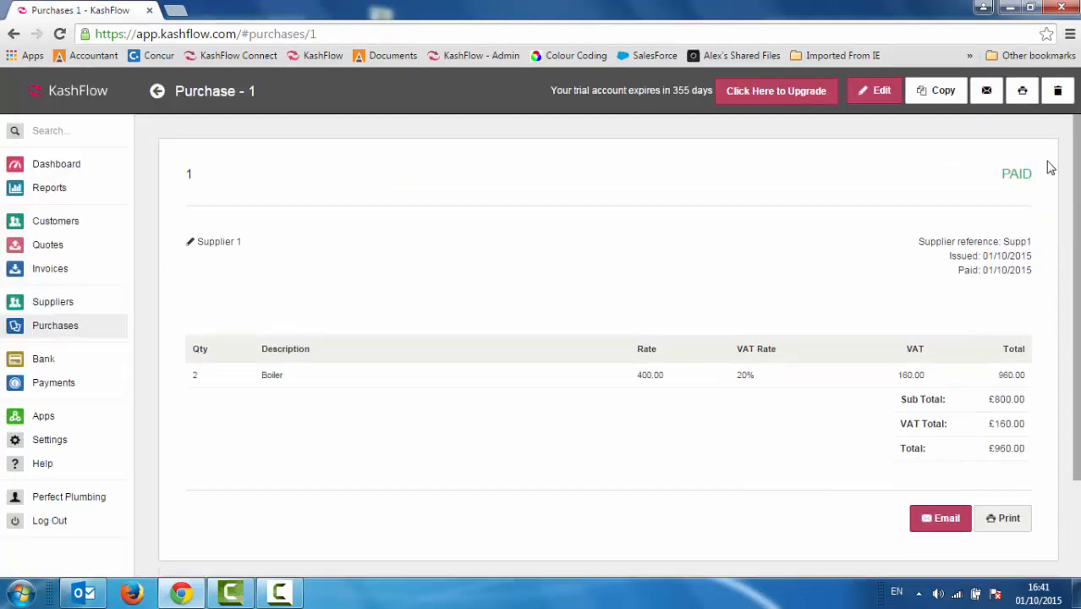
- Start a new bank account from the bank accounts overview and name it Expense Account
left_click(47, 364)
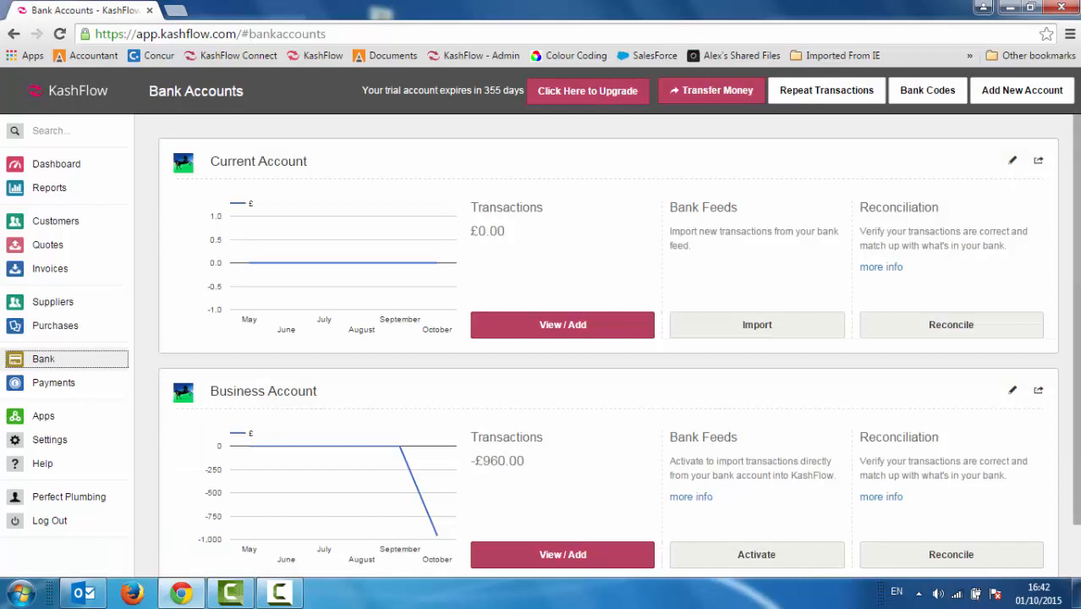
scroll(846, 203, "down", 1)
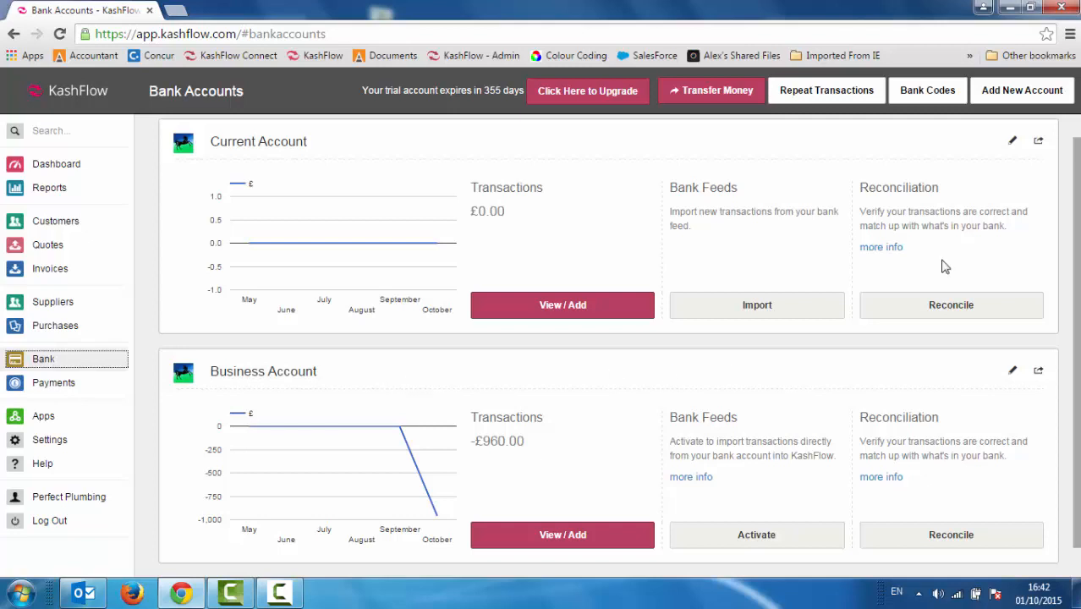
left_click(1016, 98)
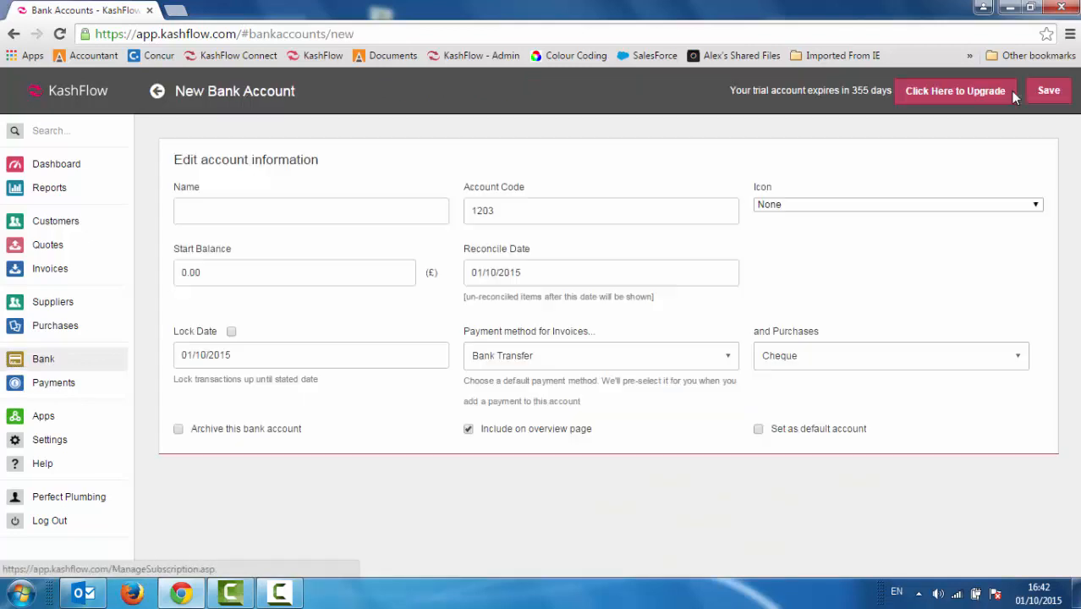
left_click(400, 210)
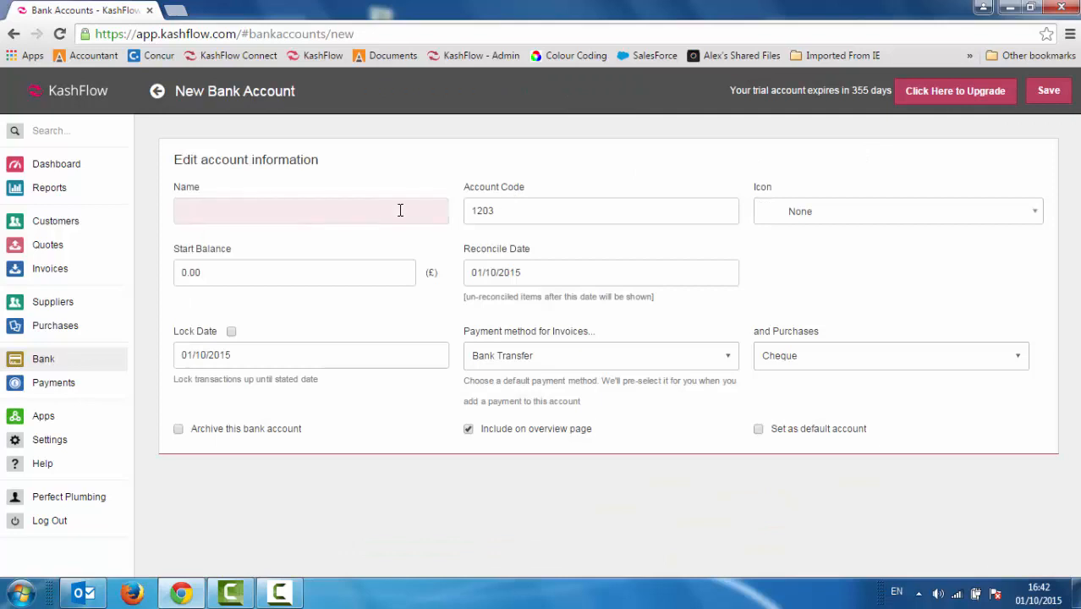
type("Expense Account")
key("Tab")
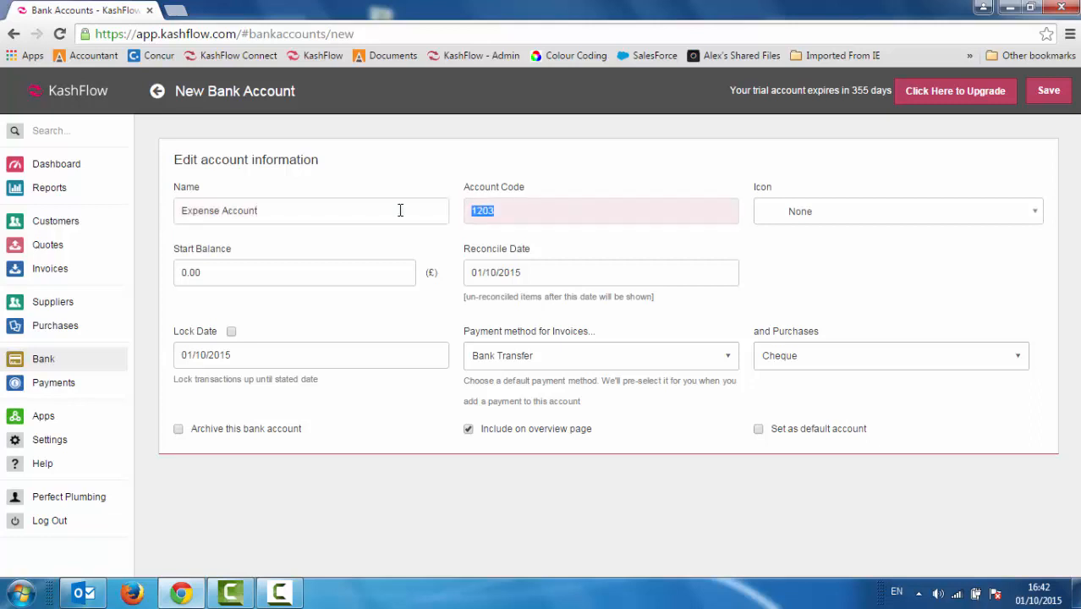
- Keep account code 1203, choose the Piggy Bank icon for the new account and save it
left_click(503, 214)
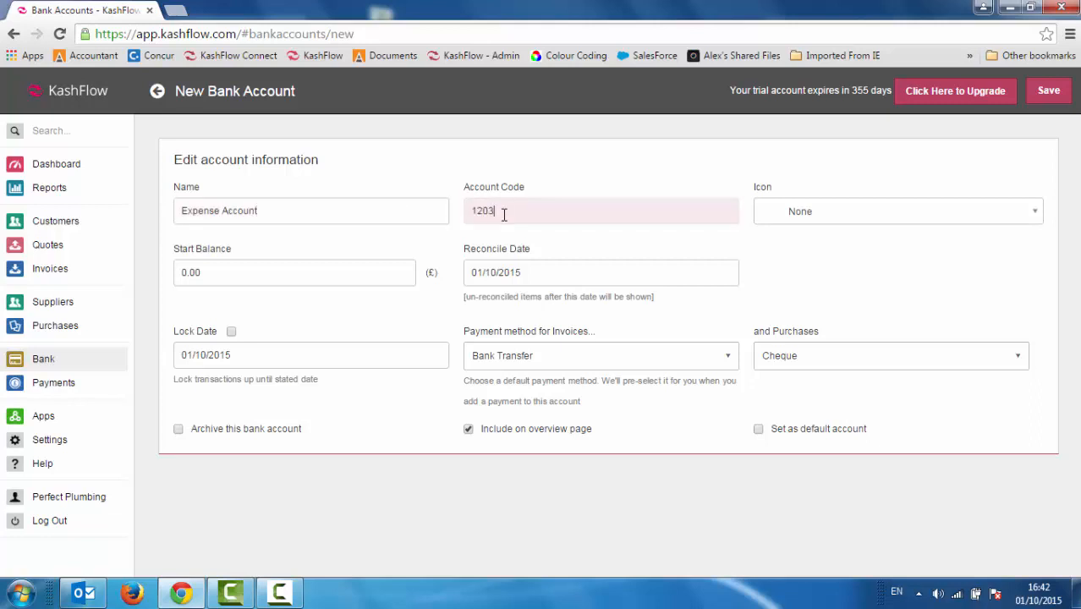
left_click(806, 209)
left_click_drag(1037, 282, 1038, 372)
left_click(909, 338)
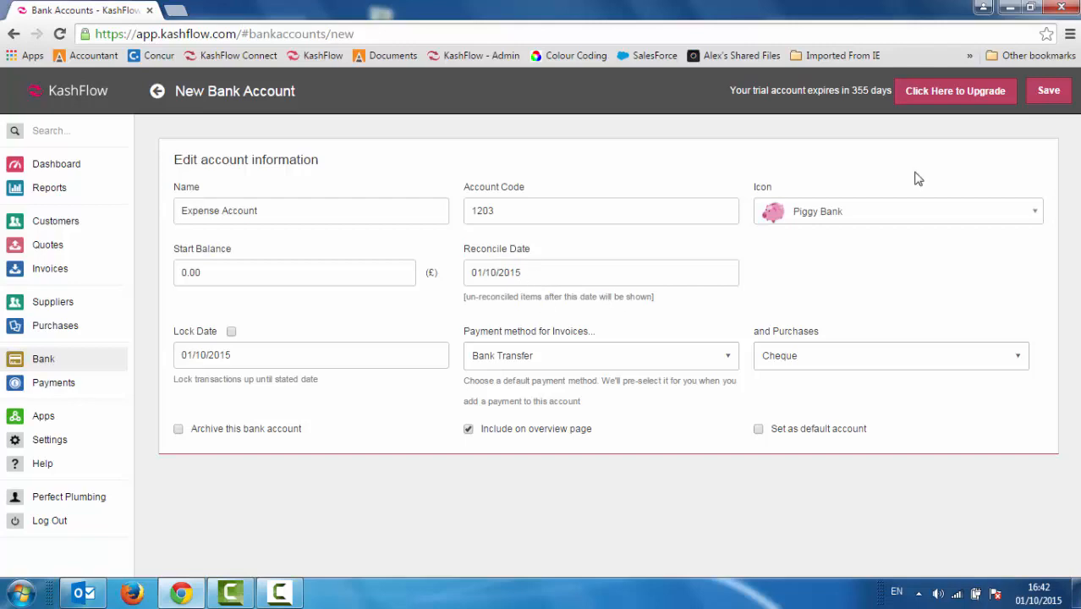
left_click(1045, 93)
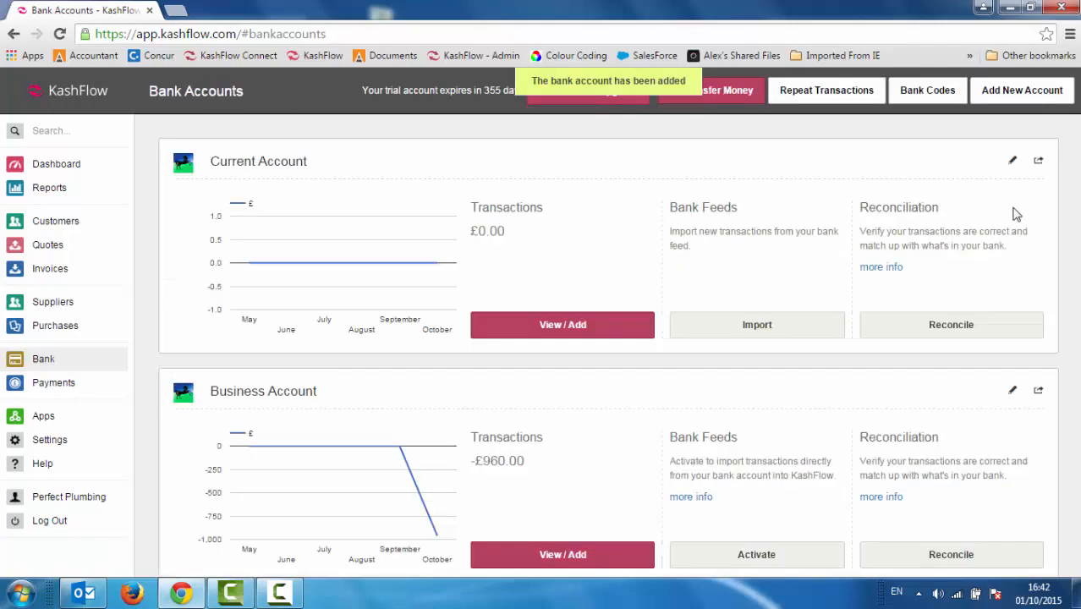
- Open the Expense Account's transactions and set the new transaction's code to 7400 - Travel, keeping the date 01/10/2015
scroll(1040, 203, "down", 3)
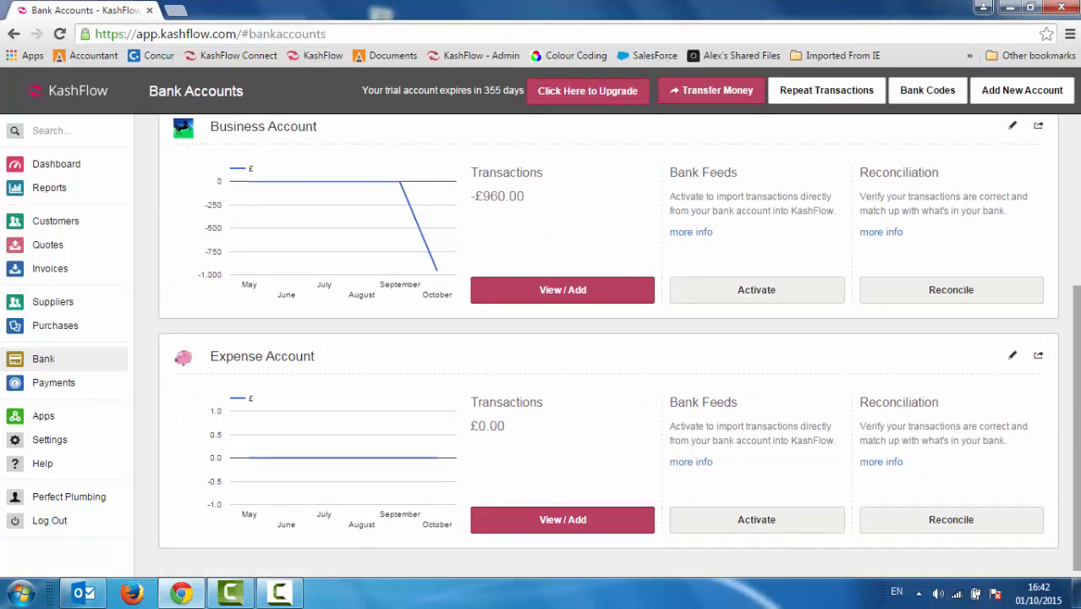
scroll(1064, 174, "up", 3)
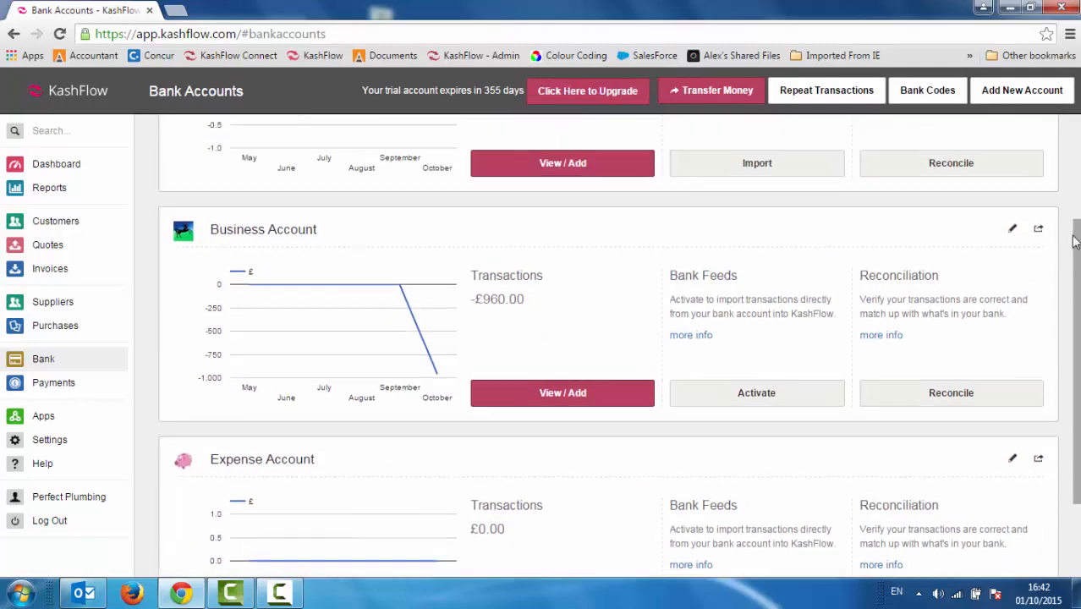
scroll(971, 319, "down", 3)
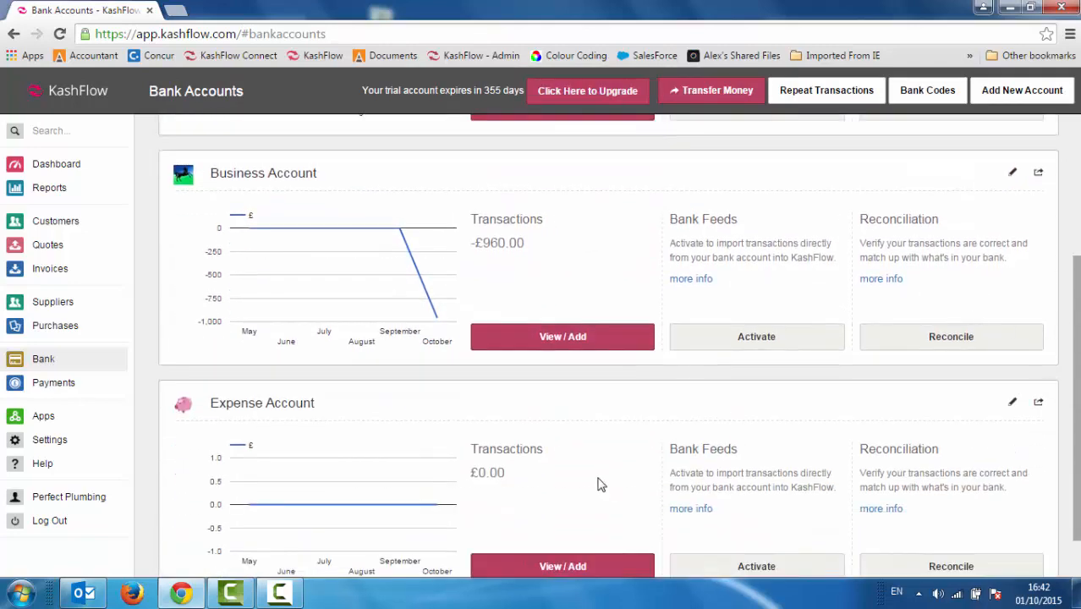
left_click(572, 569)
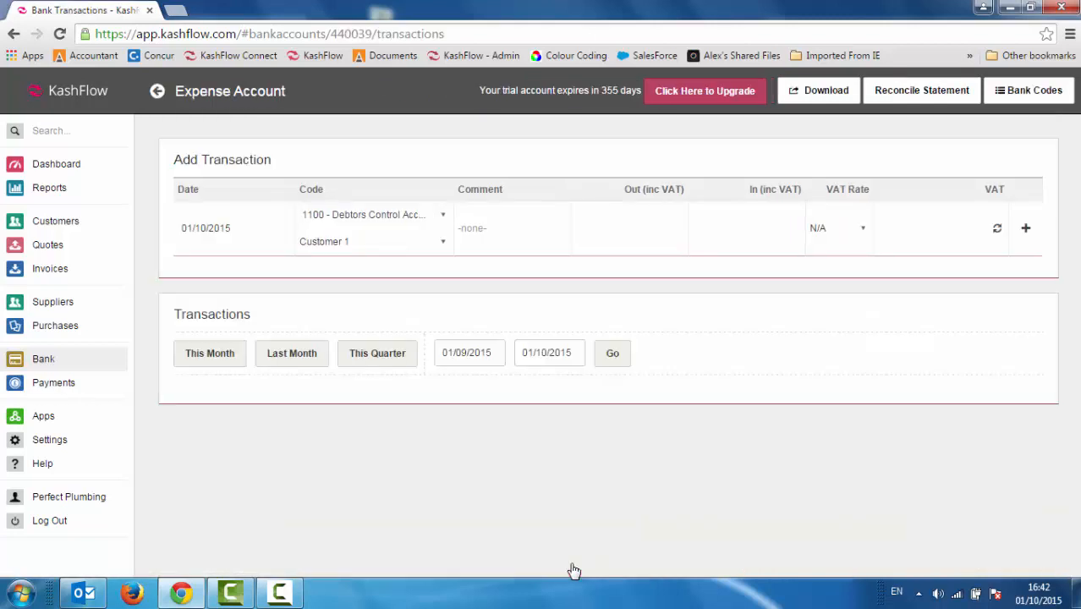
left_click(264, 227)
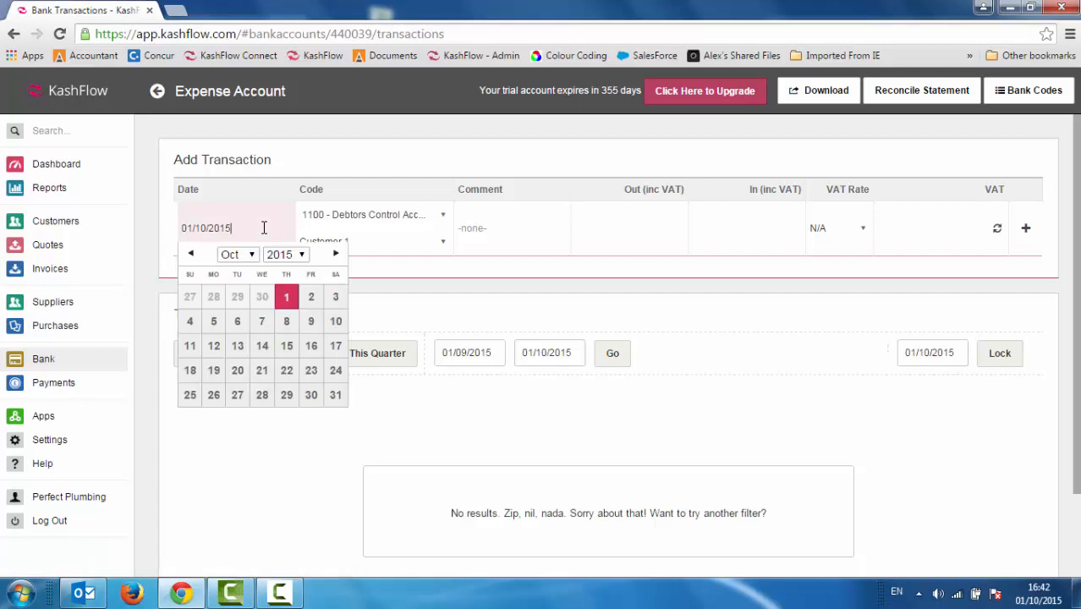
left_click(442, 217)
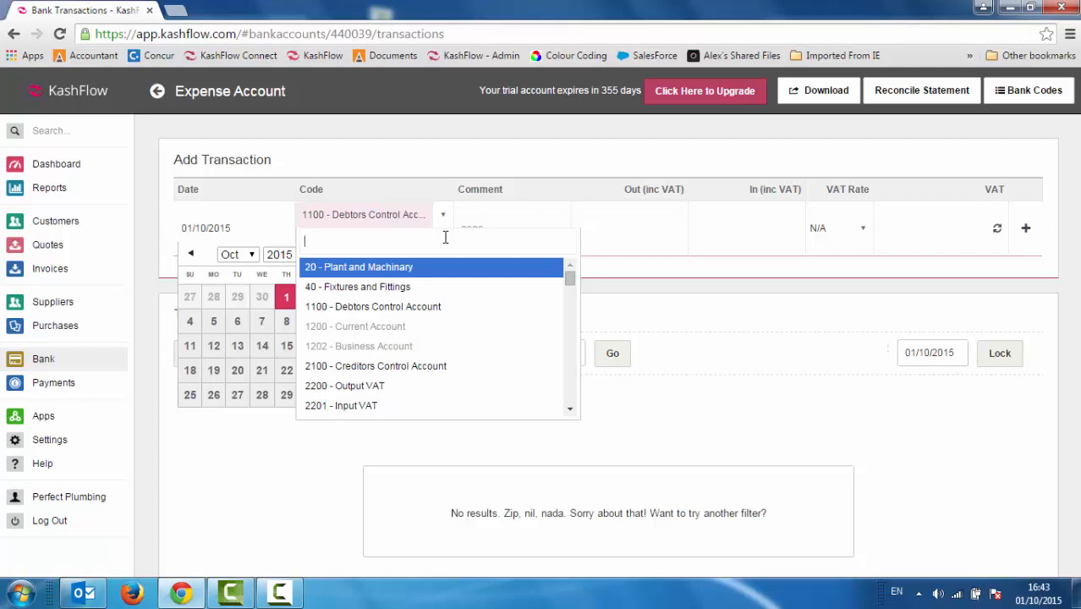
type("tra")
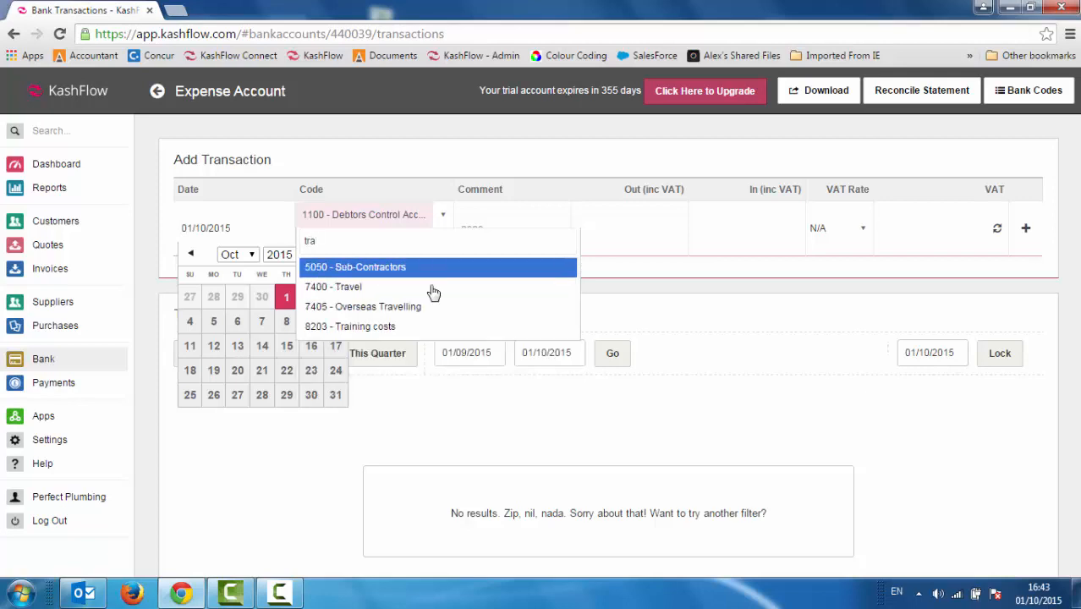
left_click(382, 295)
- Enter the comment Train to Leeds, an outgoing amount of 200 and a 20% VAT rate, and add the travel transaction
left_click(498, 217)
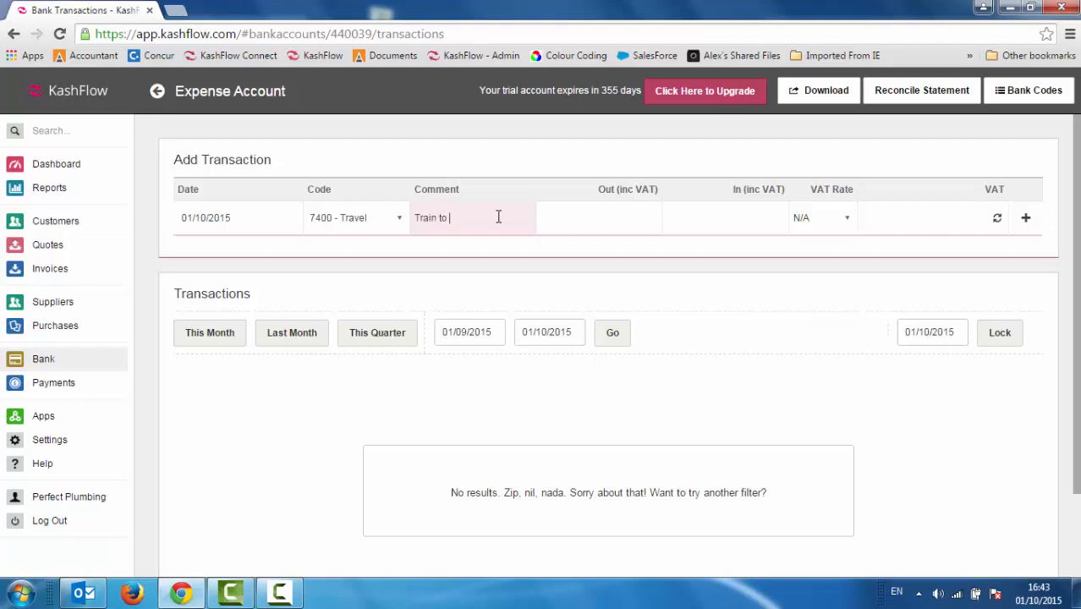
key("Tab")
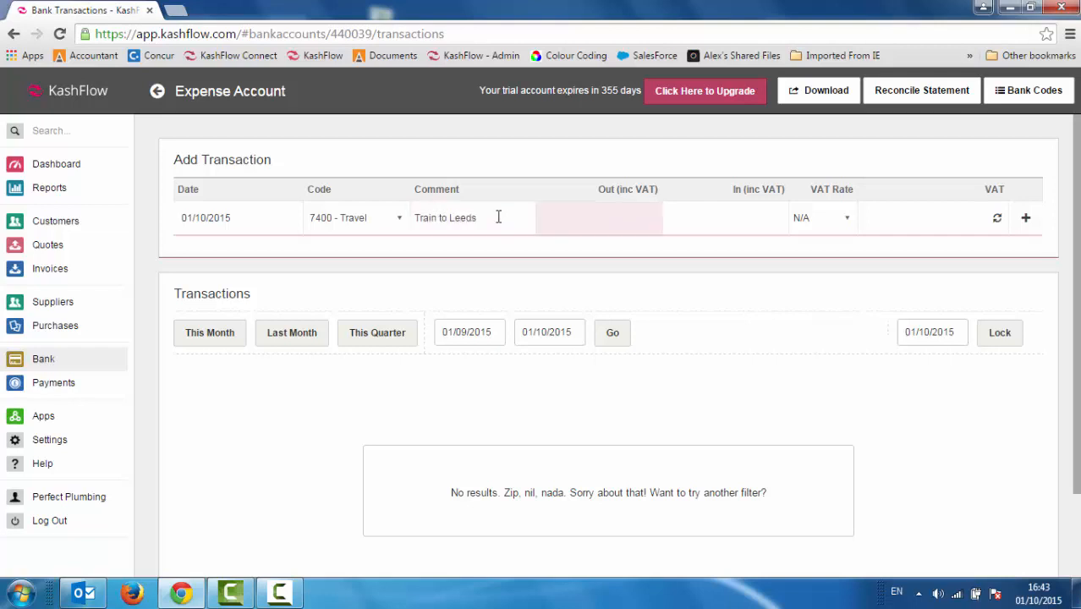
key("Tab")
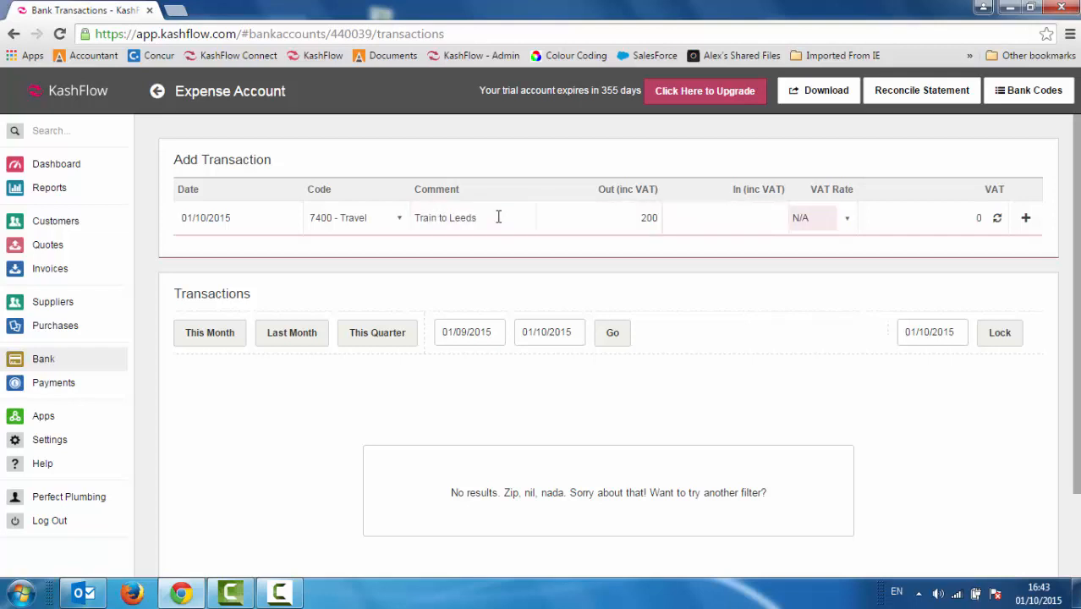
key("2")
key("0")
left_click(1026, 221)
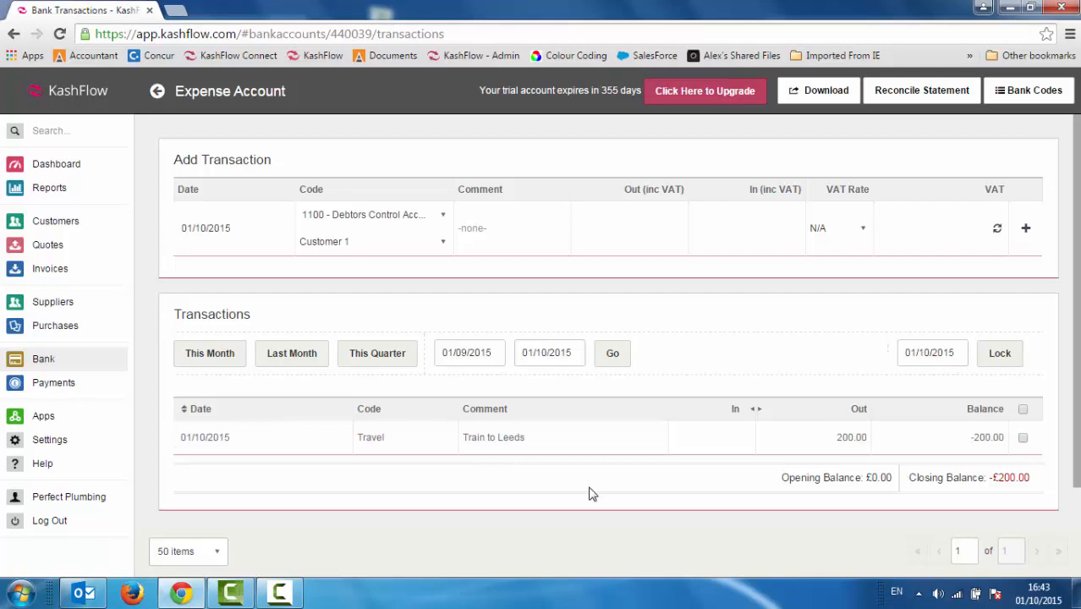
- Set the next transaction's code to 7402 - Hotels and its comment to Hotel in Leeds
left_click(443, 216)
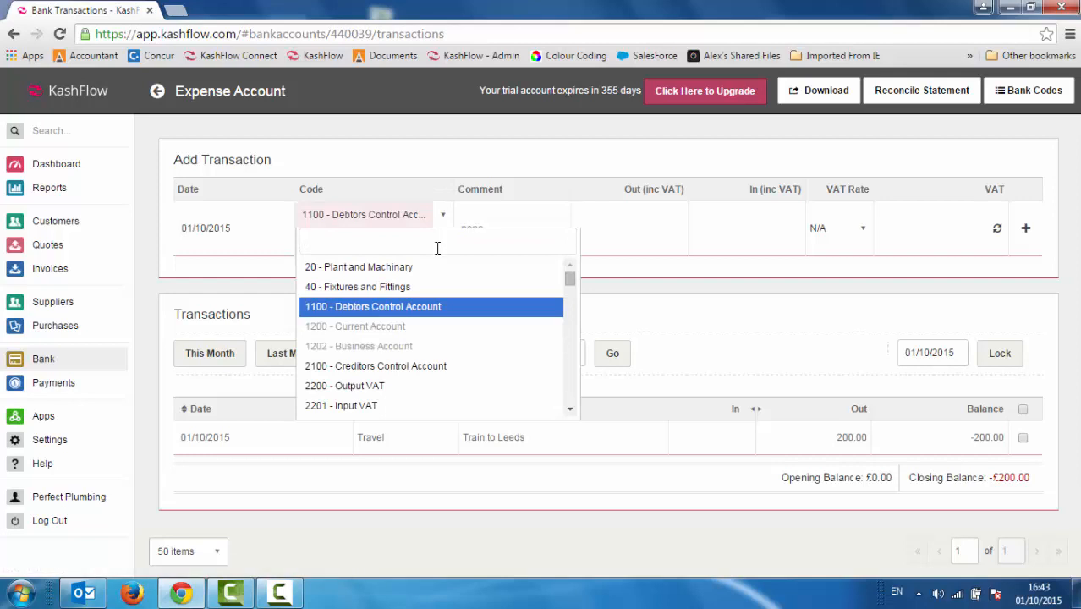
type("ho")
left_click(402, 271)
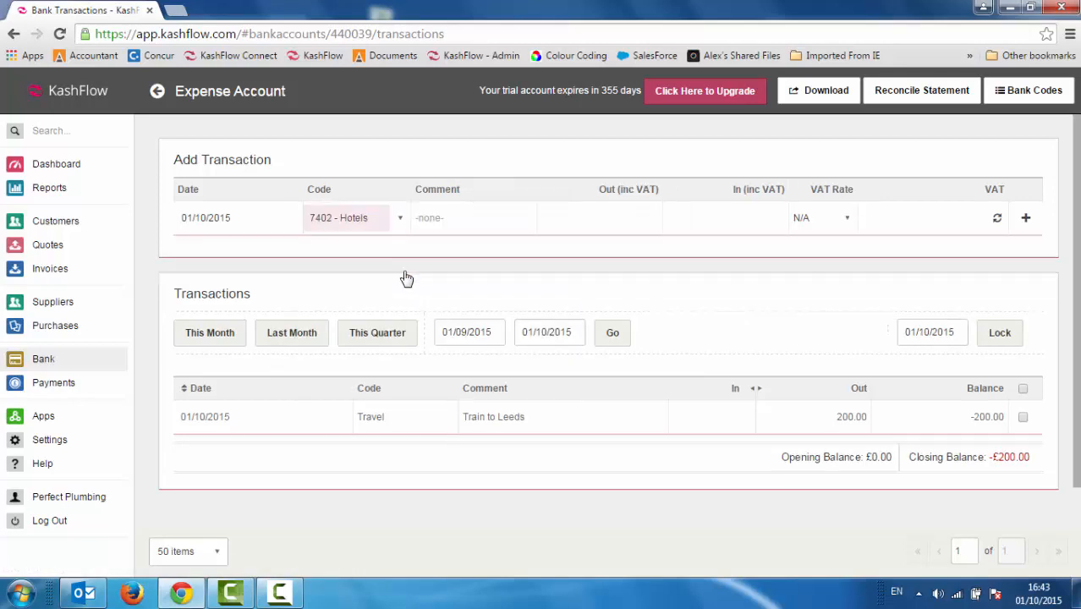
left_click(482, 222)
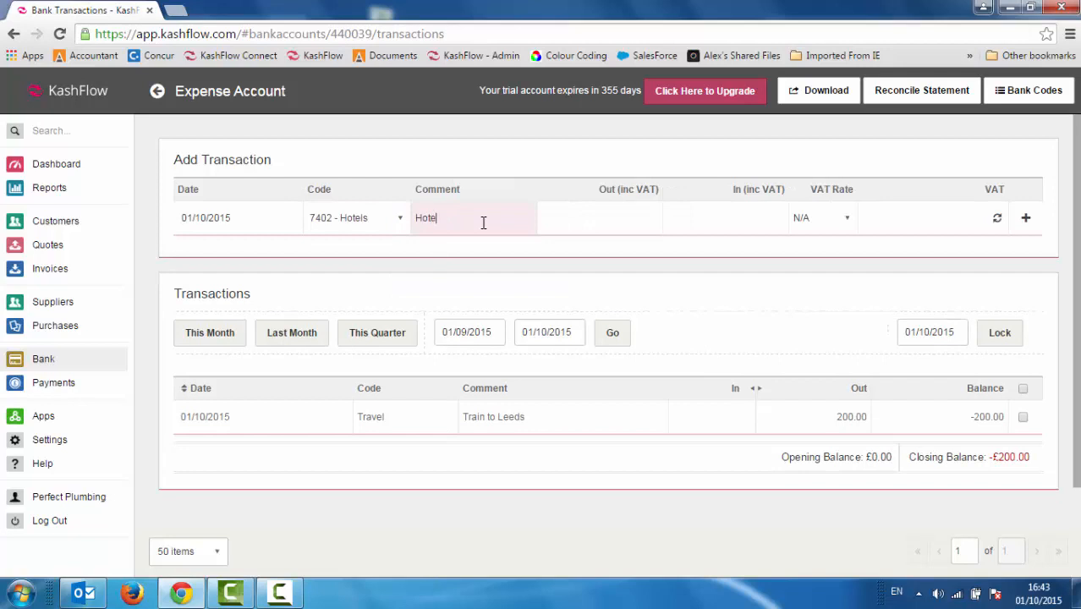
type("Hotel in Leeds")
key("Tab")
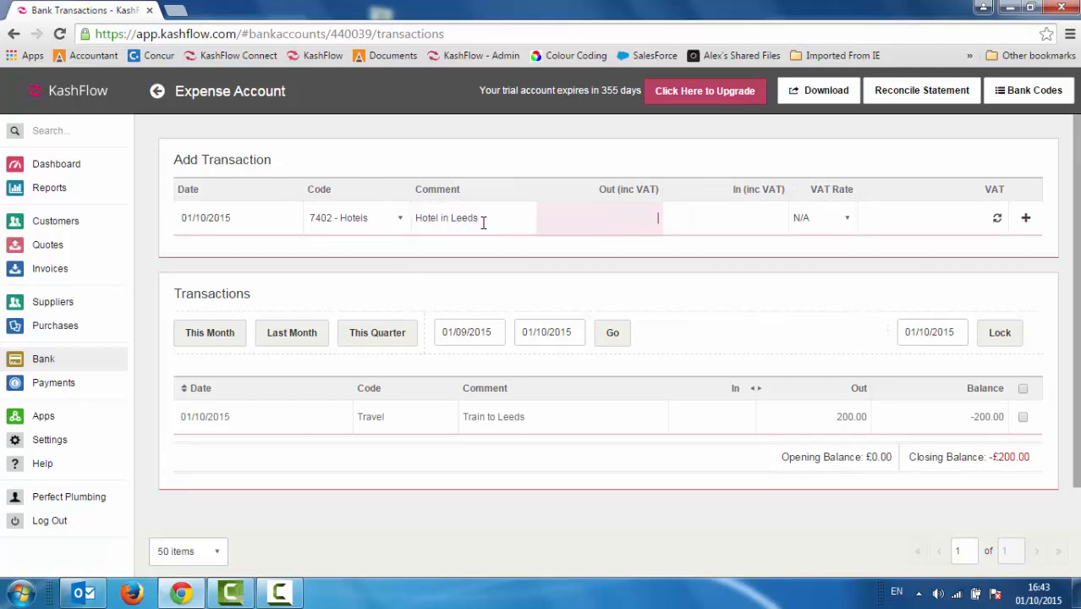
- Enter an outgoing amount of 100 and a 20% VAT rate for the hotel transaction and add it
key("Tab")
key("Tab")
key("2")
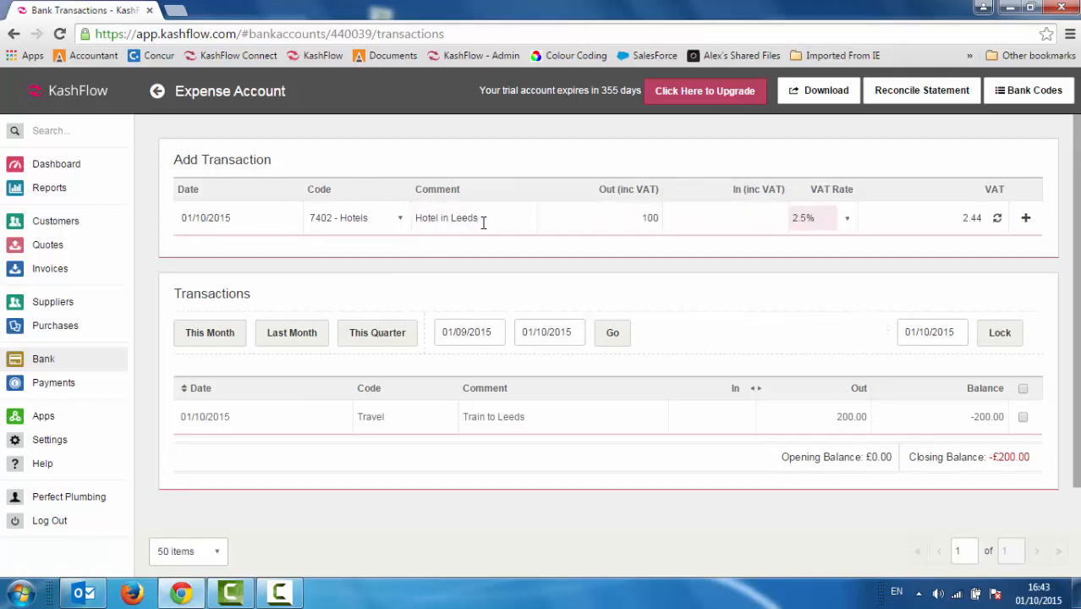
key("0")
key("Tab")
left_click(1024, 217)
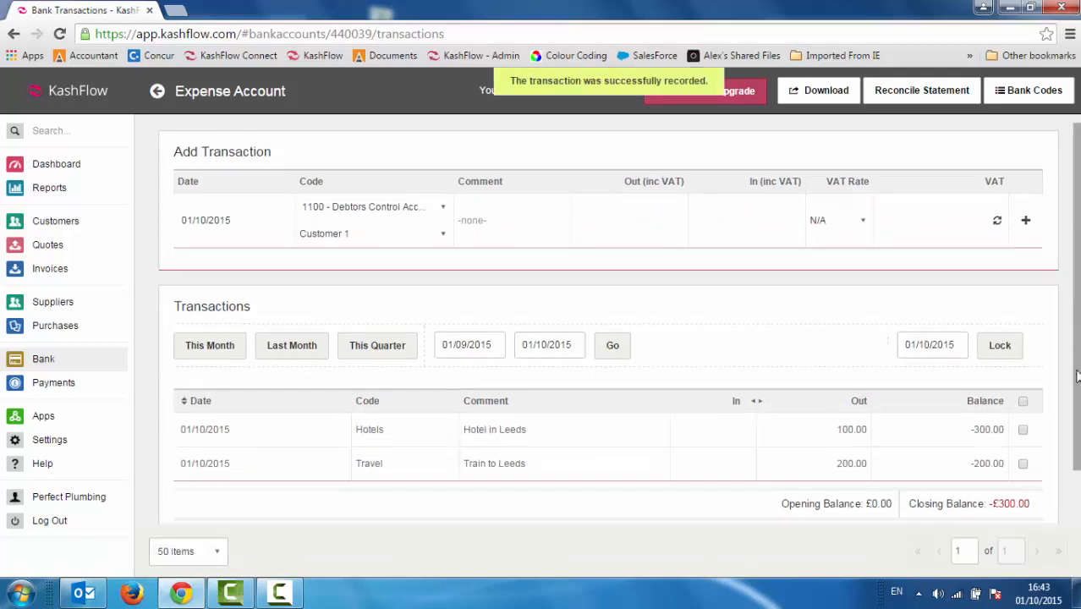
- Review the Expense Account's recorded transactions and return to the bank accounts overview to check its balance and chart
scroll(1049, 372, "down", 1)
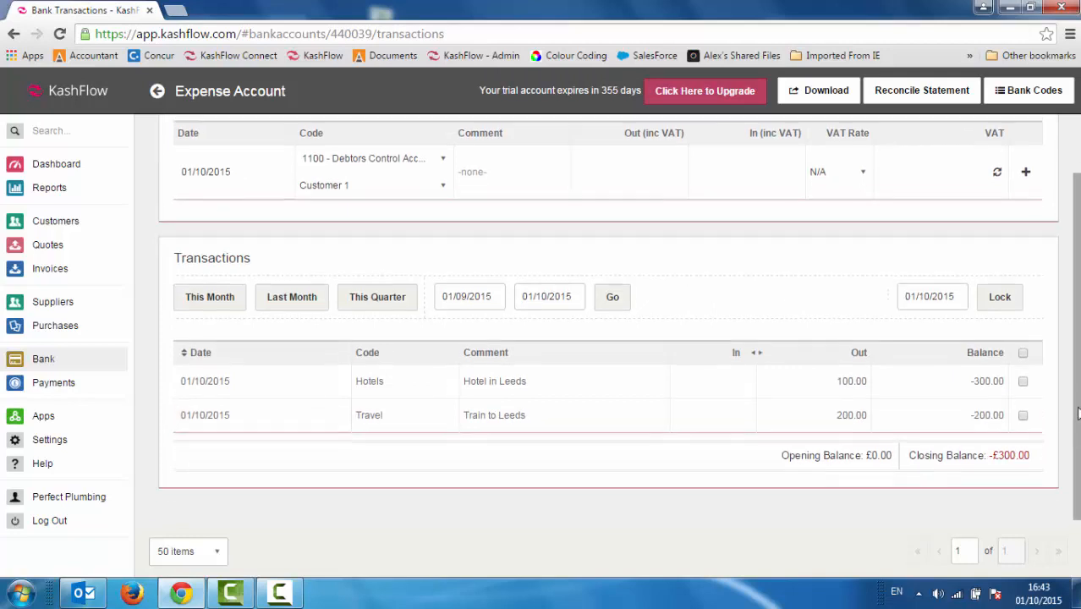
scroll(1074, 405, "up", 1)
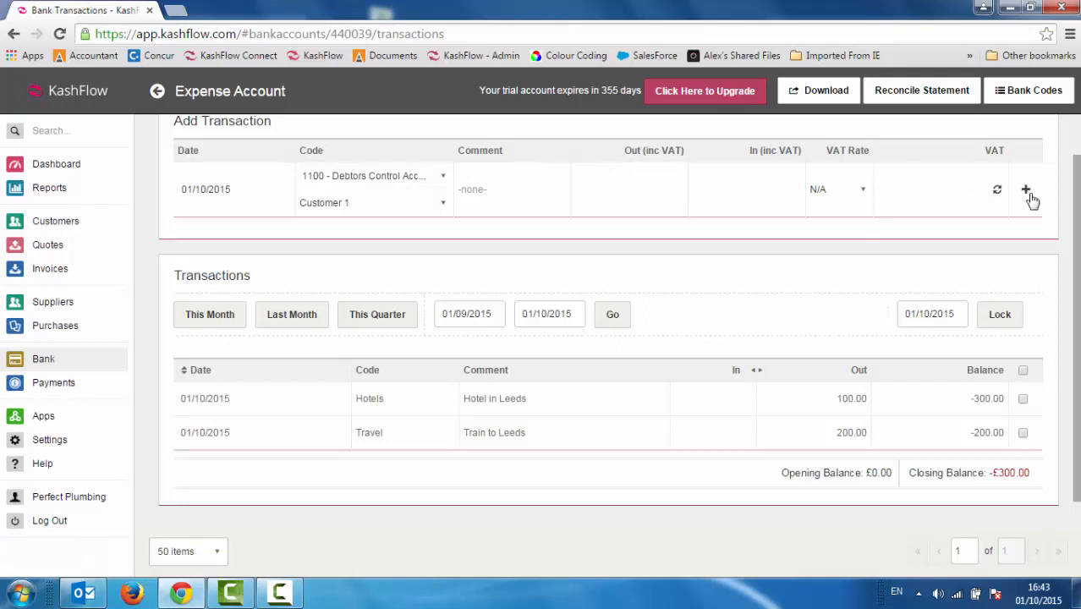
left_click(157, 93)
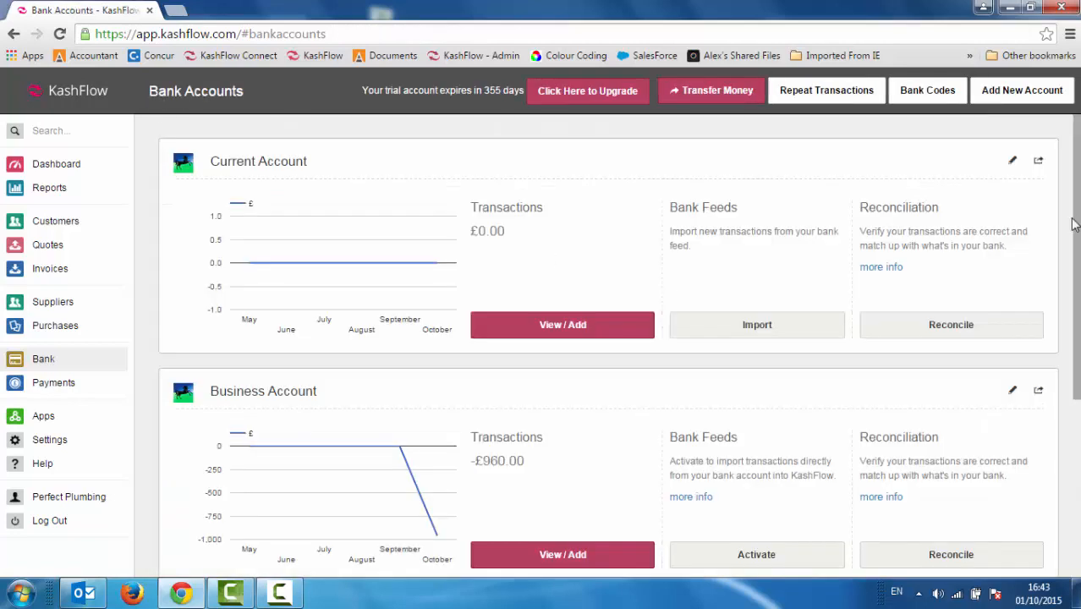
scroll(764, 397, "down", 3)
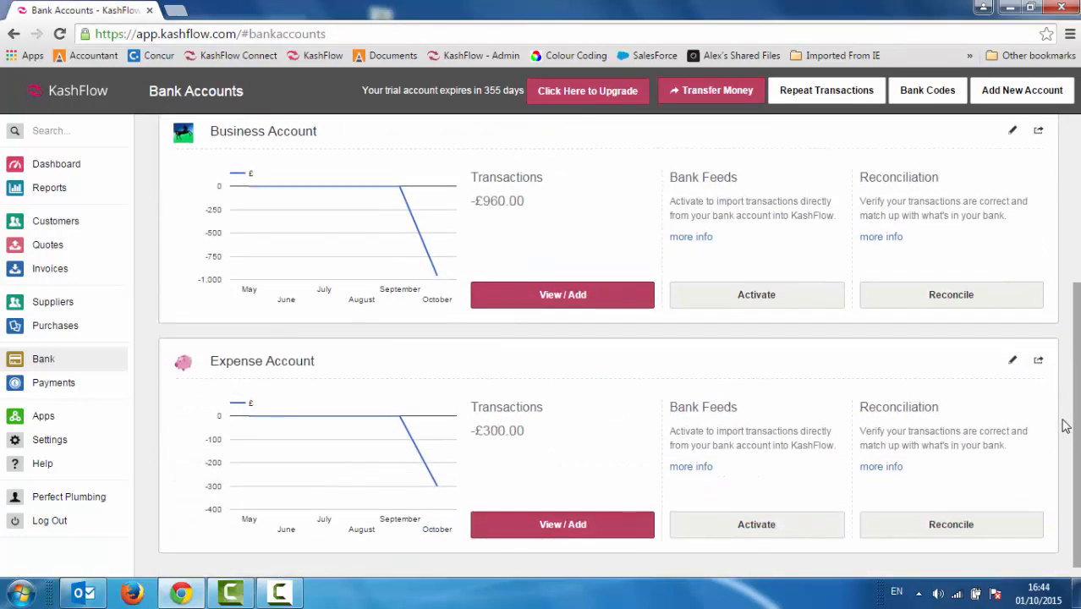
- Open the bank feed setup for the Business Account and look through the list of supported banks
scroll(1057, 291, "up", 3)
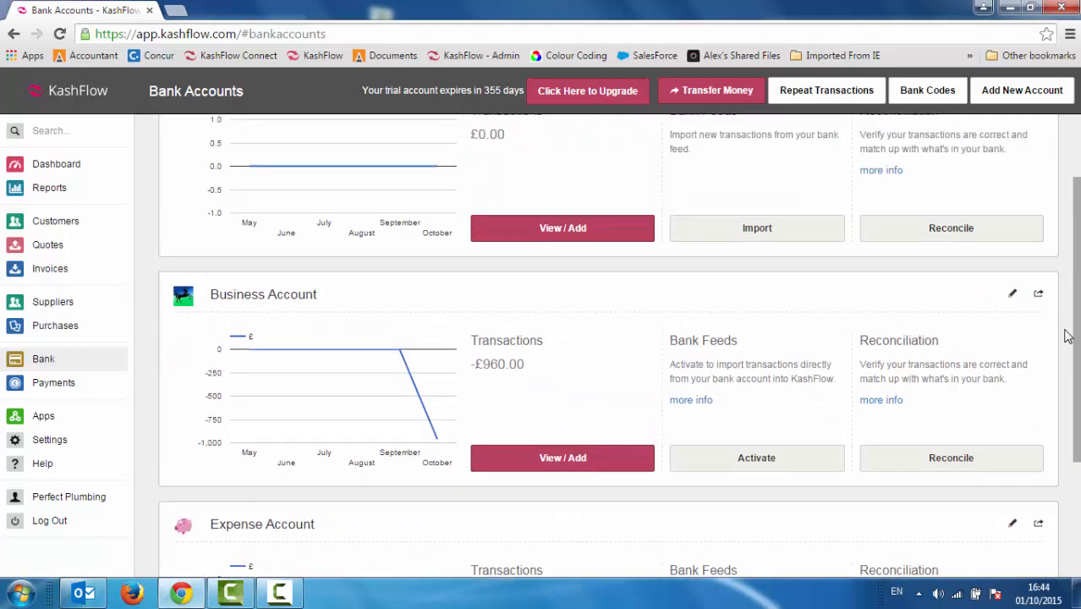
scroll(1055, 292, "up", 1)
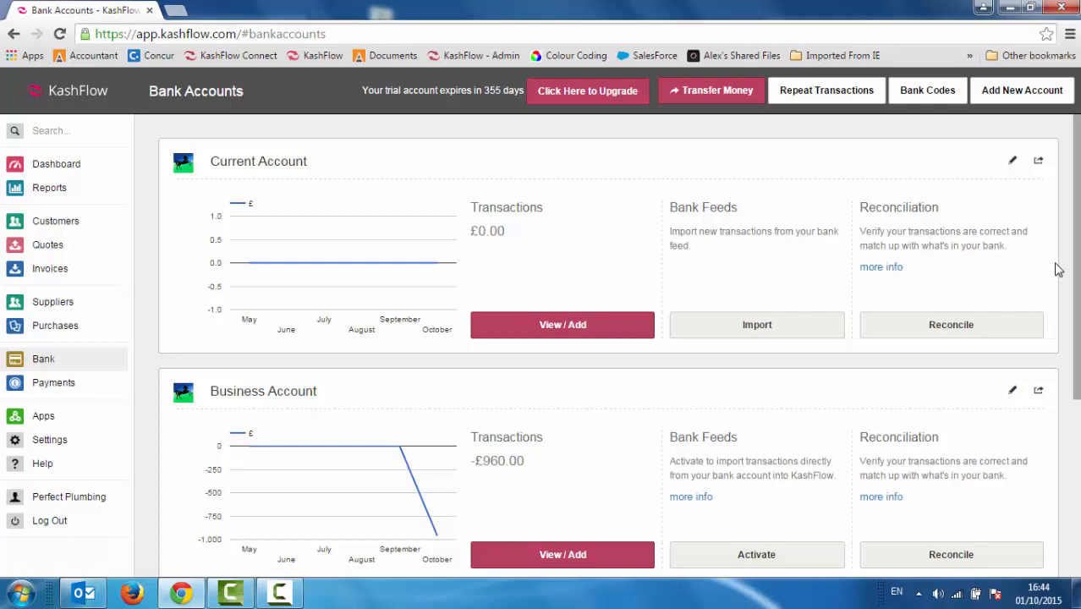
scroll(1070, 275, "down", 2)
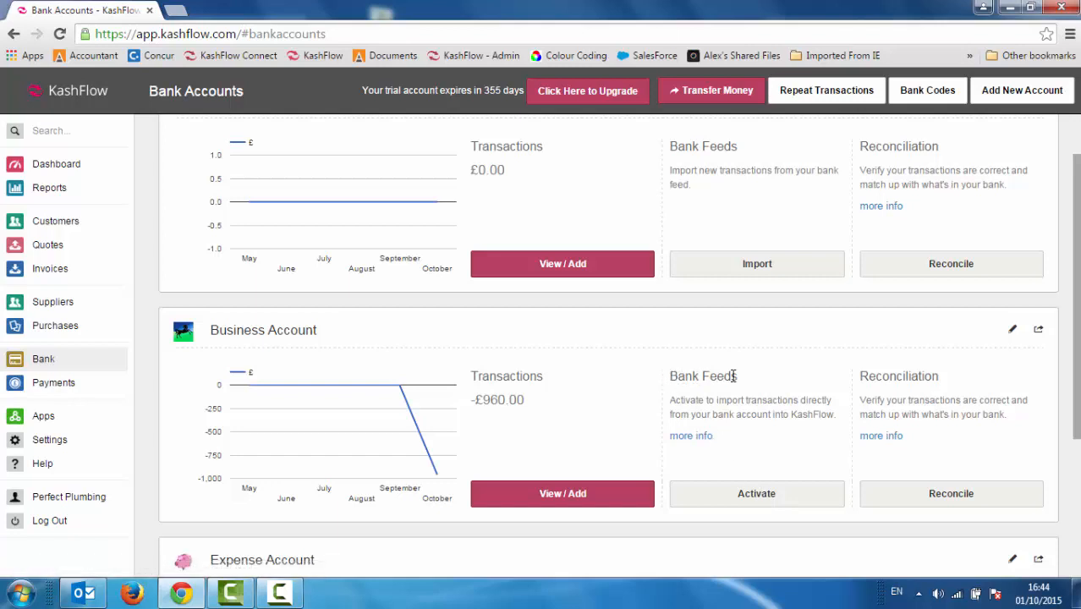
left_click(755, 495)
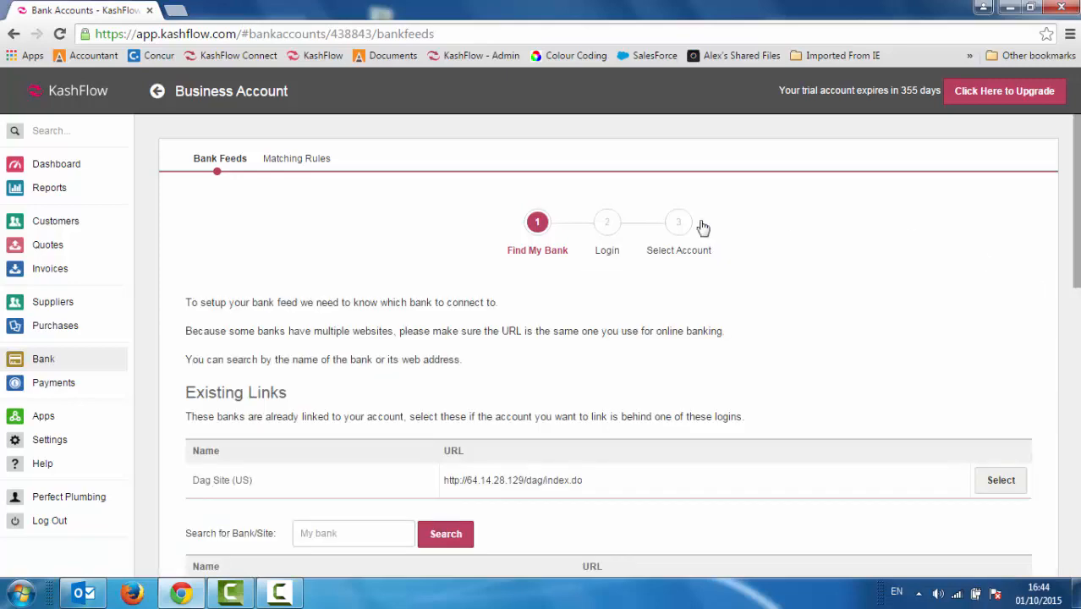
scroll(619, 346, "down", 3)
scroll(1044, 305, "down", 3)
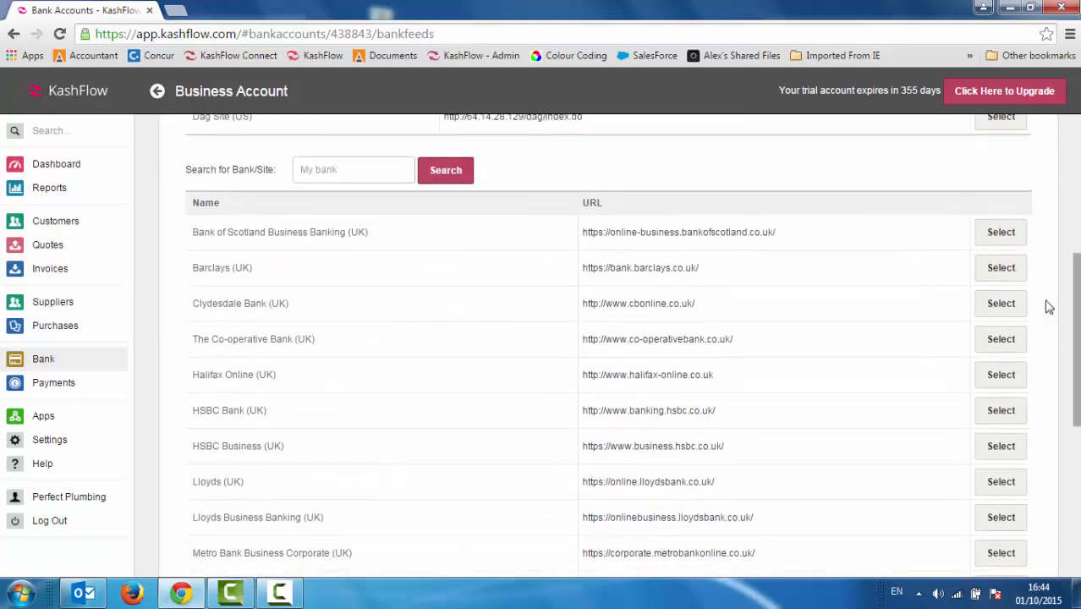
left_click(338, 169)
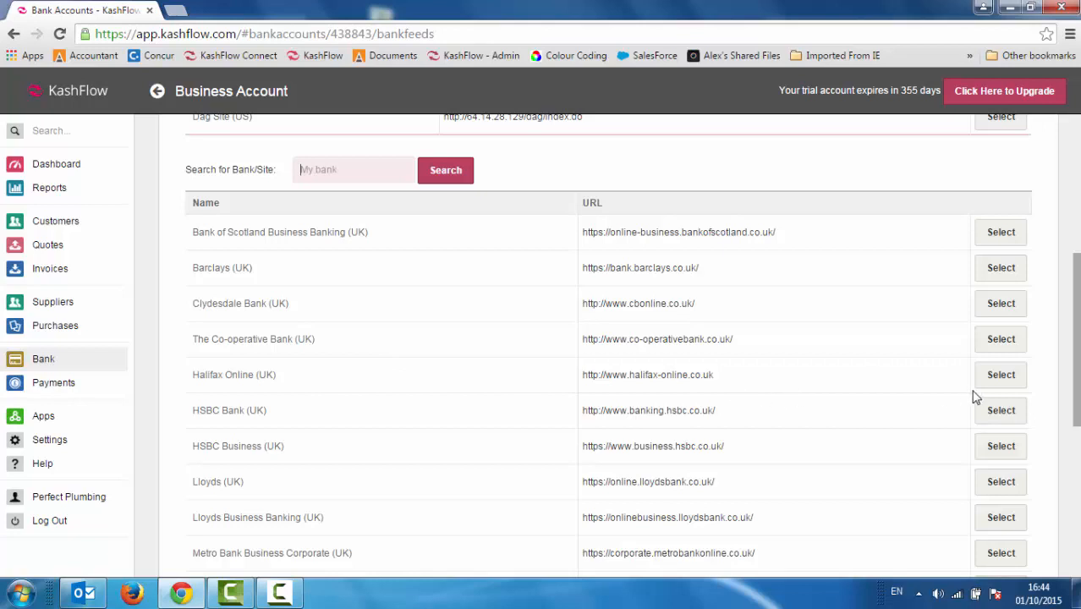
- View the login form for connecting Halifax Online (UK) and return to the bank accounts overview without connecting
left_click(998, 378)
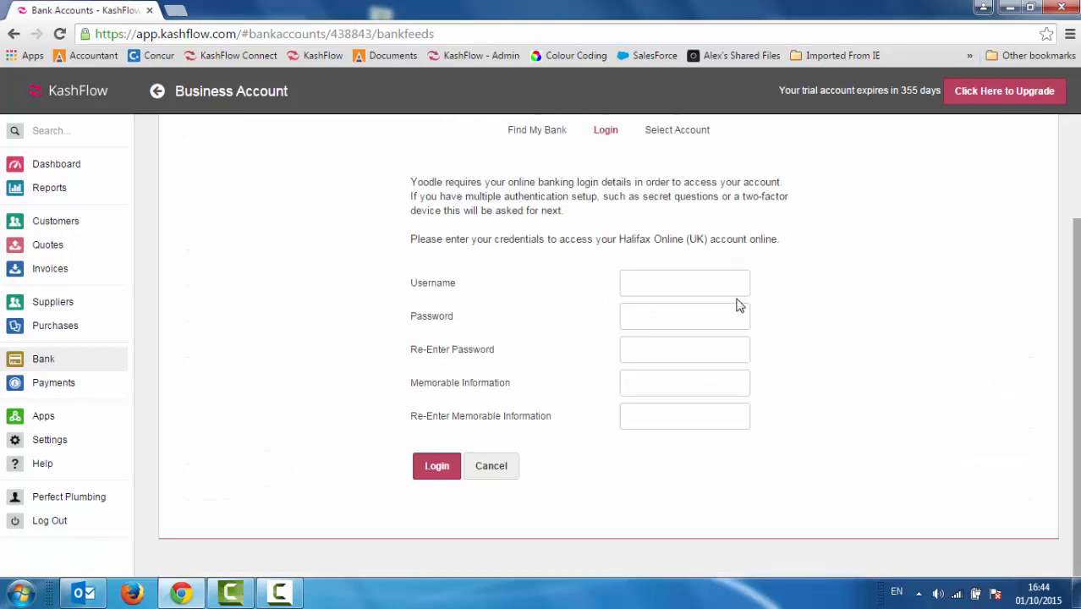
left_click(668, 284)
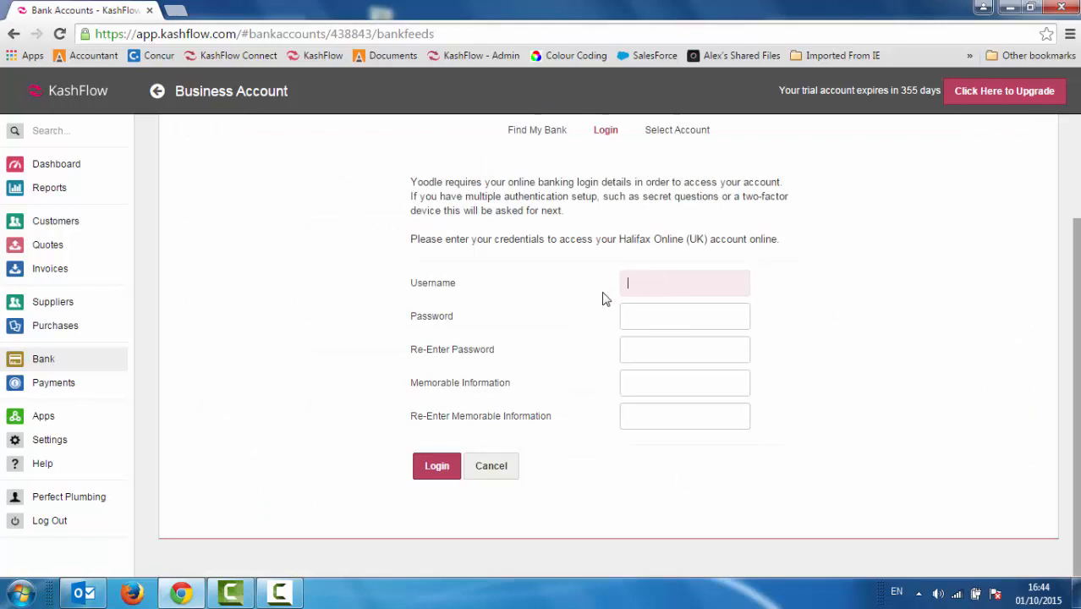
left_click(158, 93)
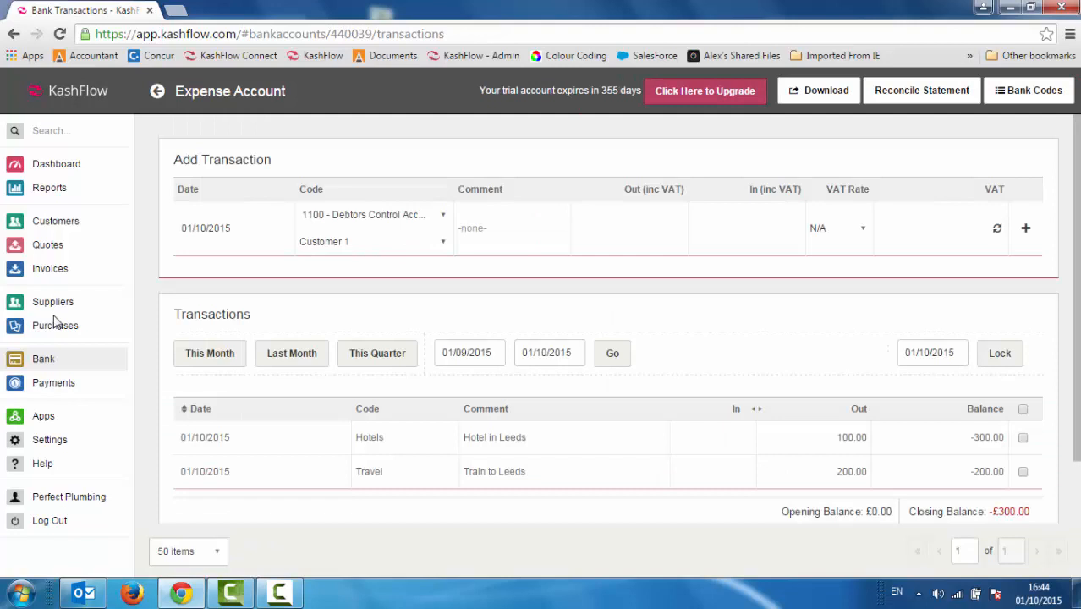
left_click(43, 361)
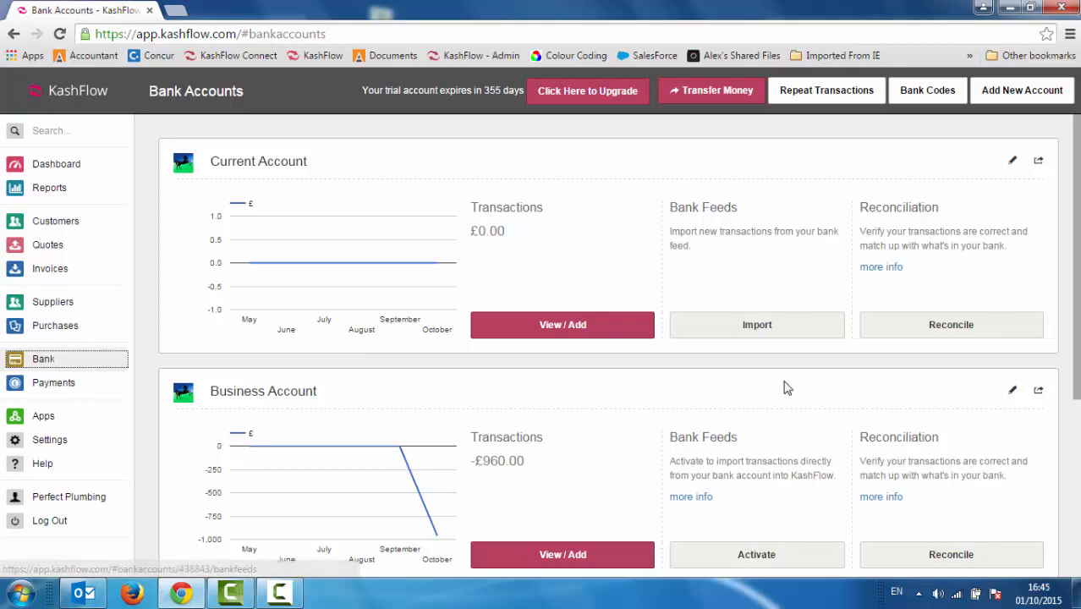
- Open the bank feed import page for the Current Account
left_click(758, 327)
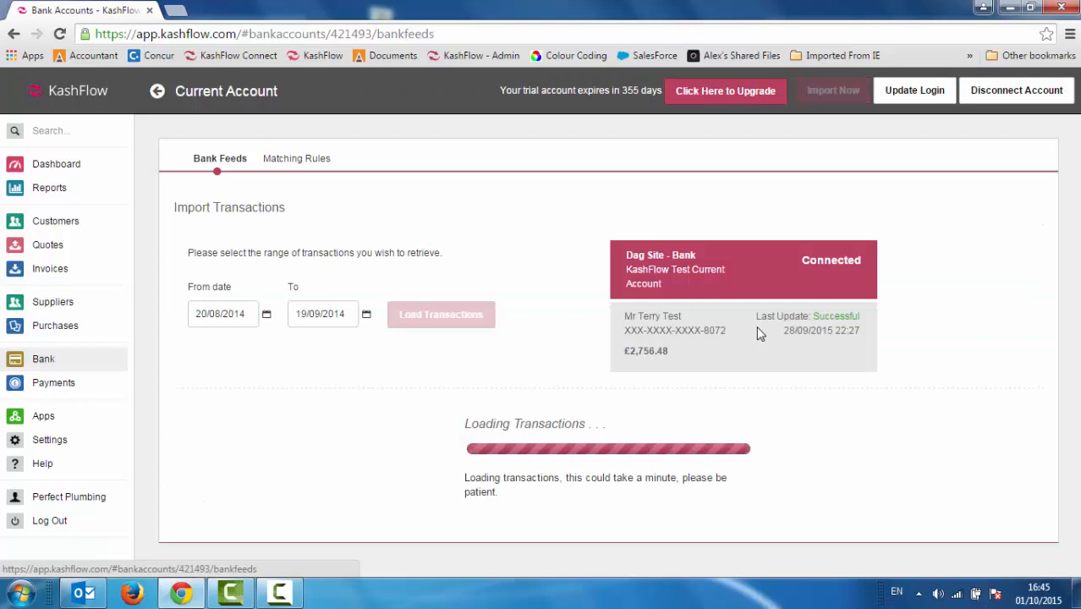
left_click_drag(762, 327, 721, 331)
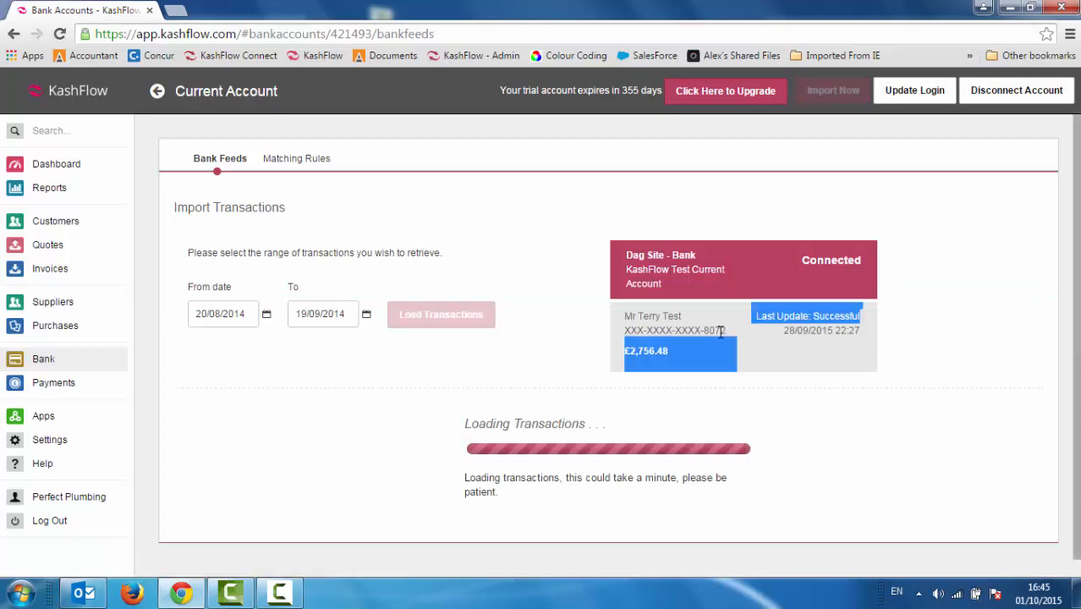
left_click(725, 329)
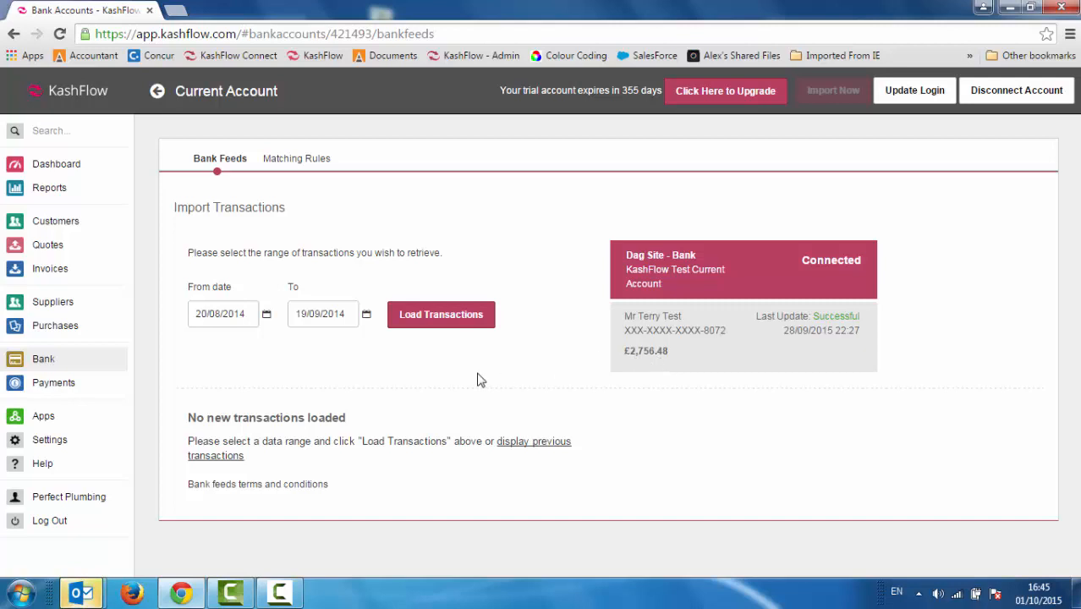
- Set the import range from 01/04/2014 to 30/04/2014 and load the bank feed transactions
left_click(249, 316)
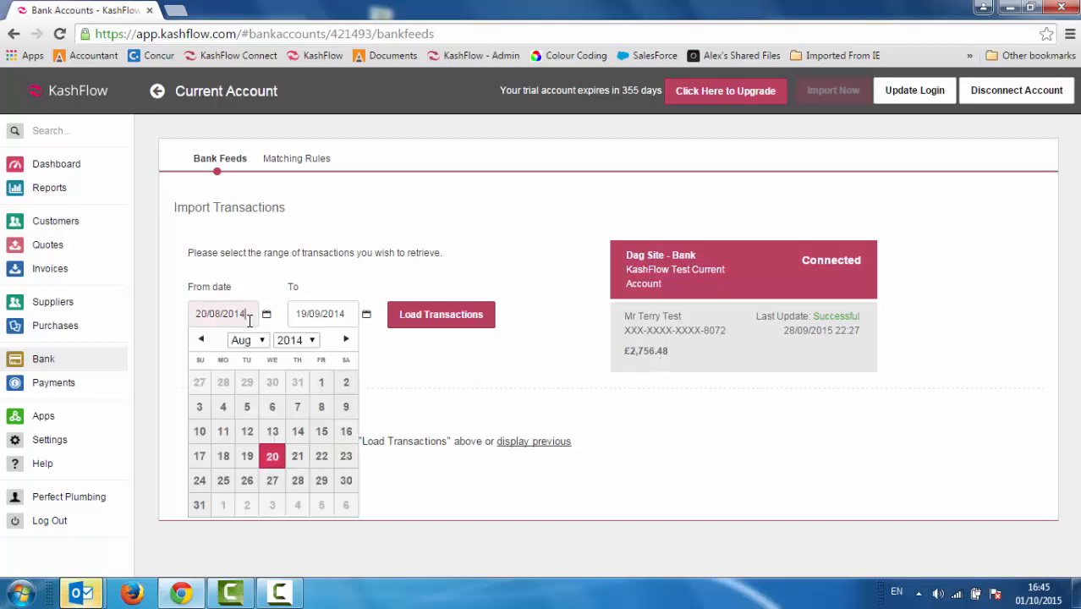
left_click(254, 340)
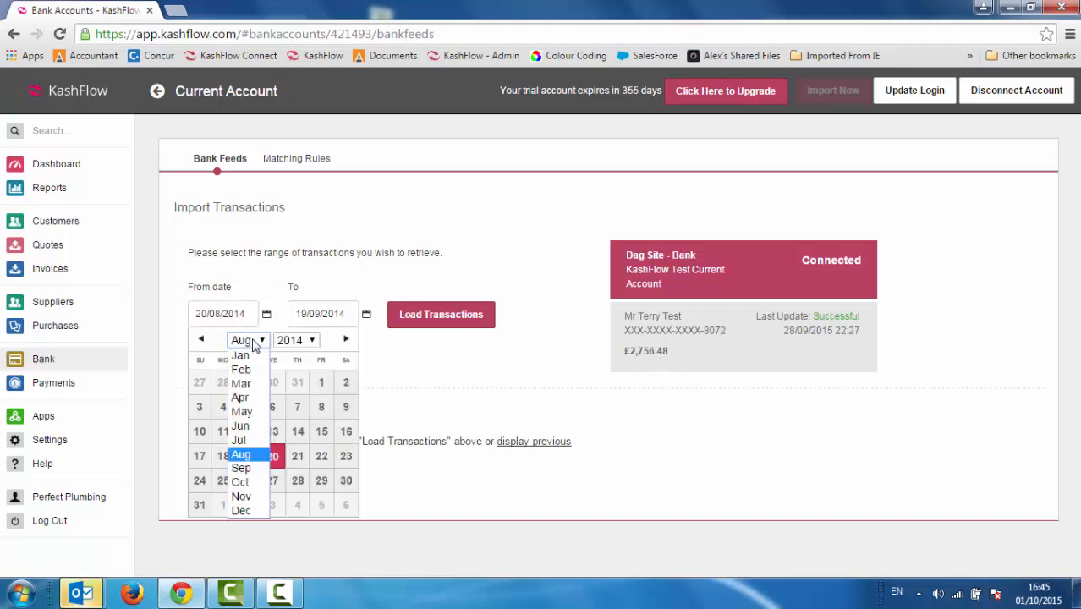
left_click(247, 404)
left_click(254, 382)
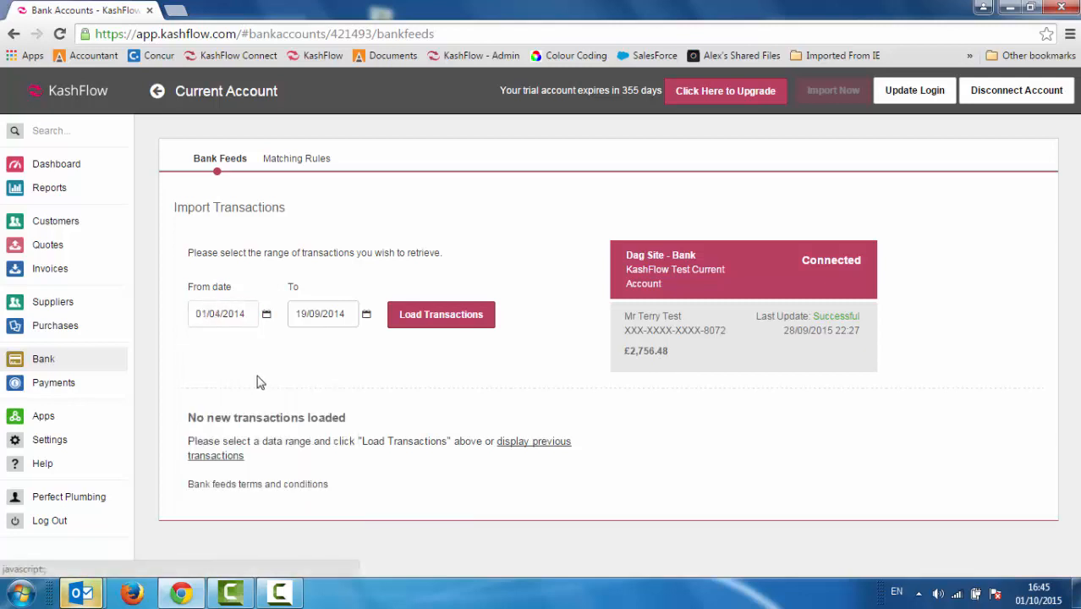
left_click(351, 315)
left_click(343, 339)
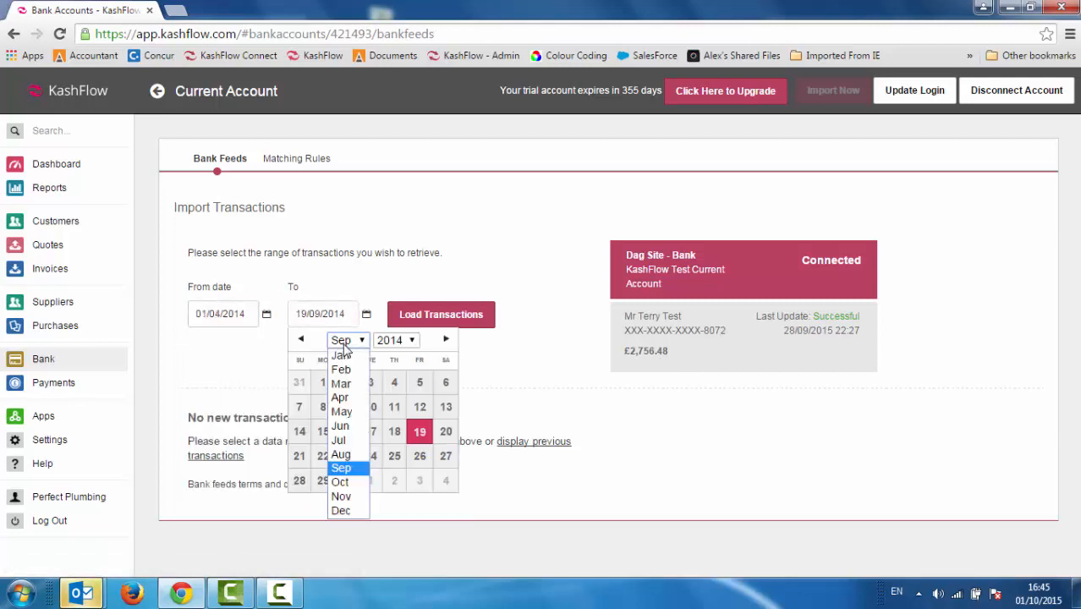
left_click(347, 396)
left_click(372, 479)
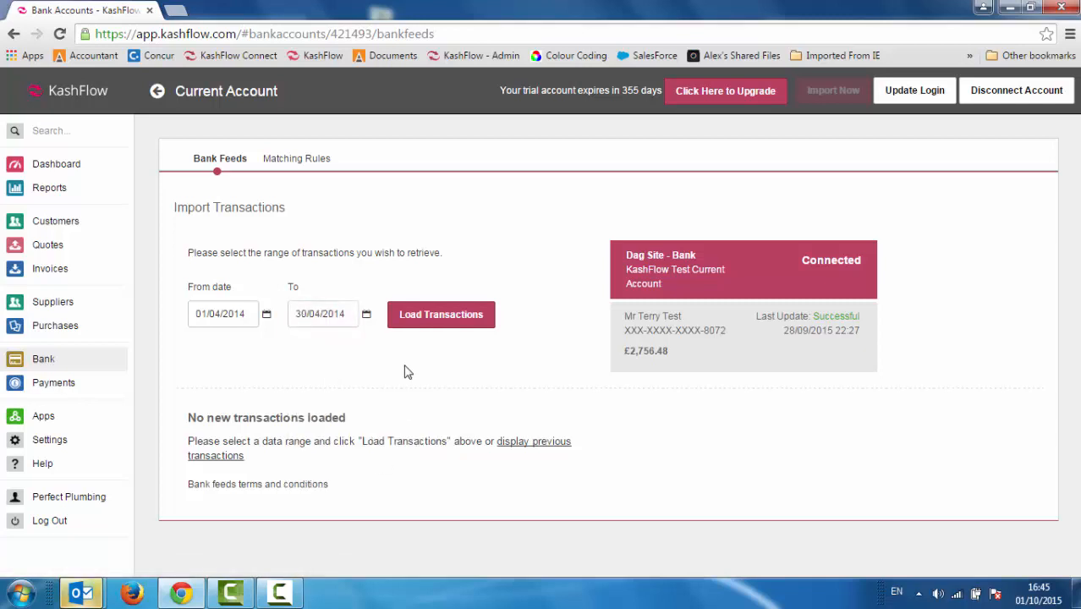
left_click(420, 320)
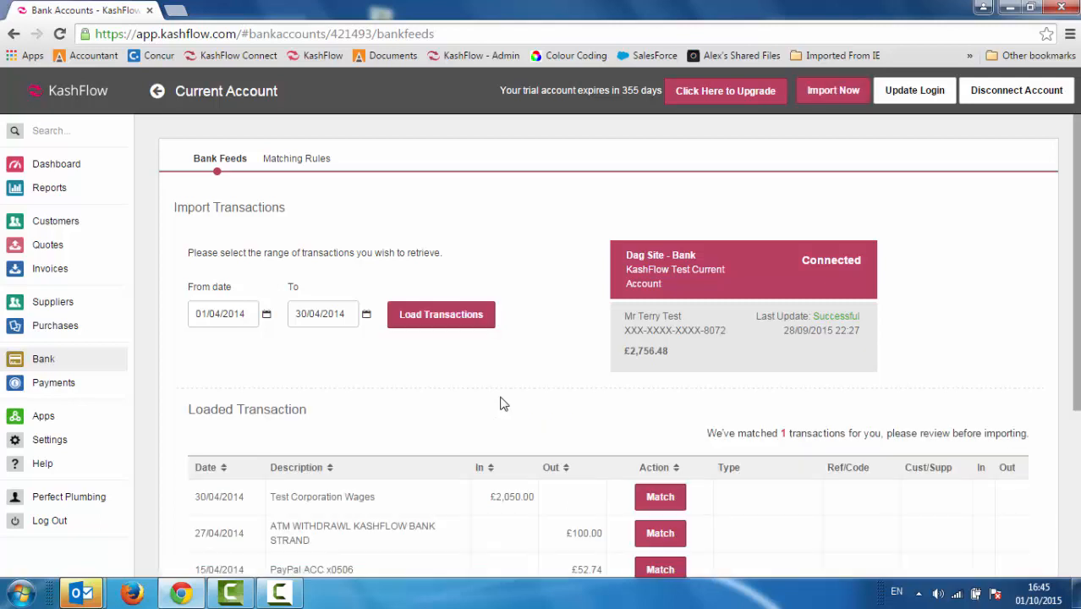
- Start matching the 01/04/2014 Interest entry as a newly created transaction with code 7903 - Interest Received
scroll(499, 403, "down", 2)
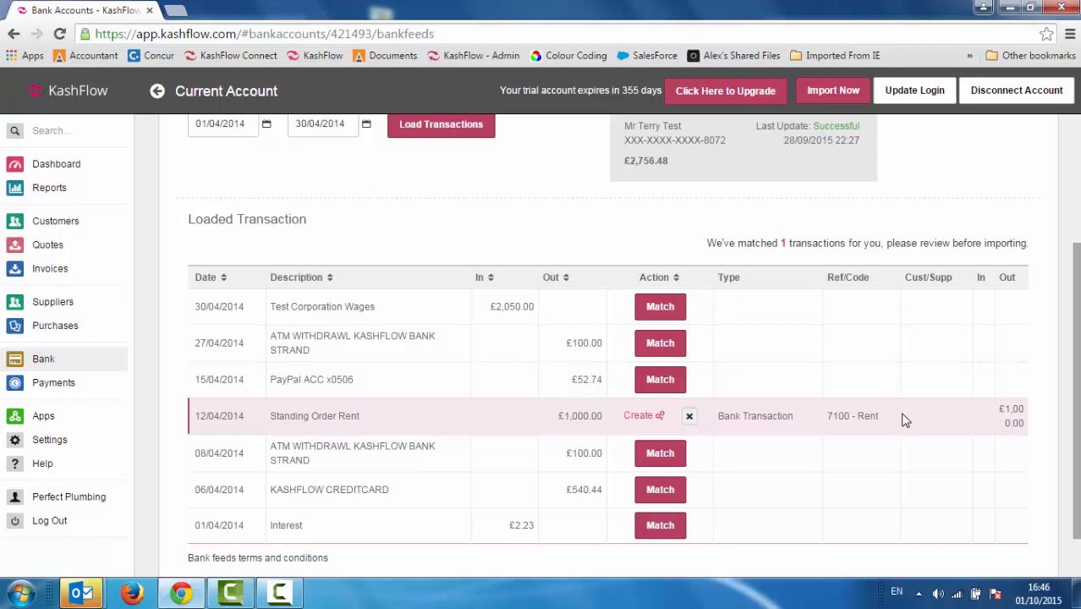
left_click(660, 526)
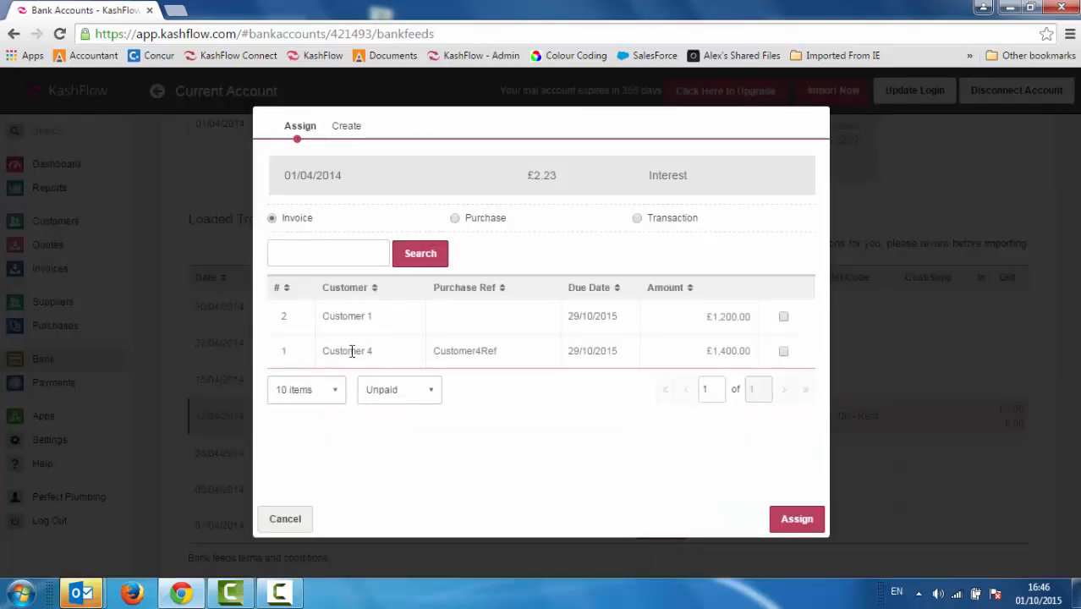
left_click(346, 126)
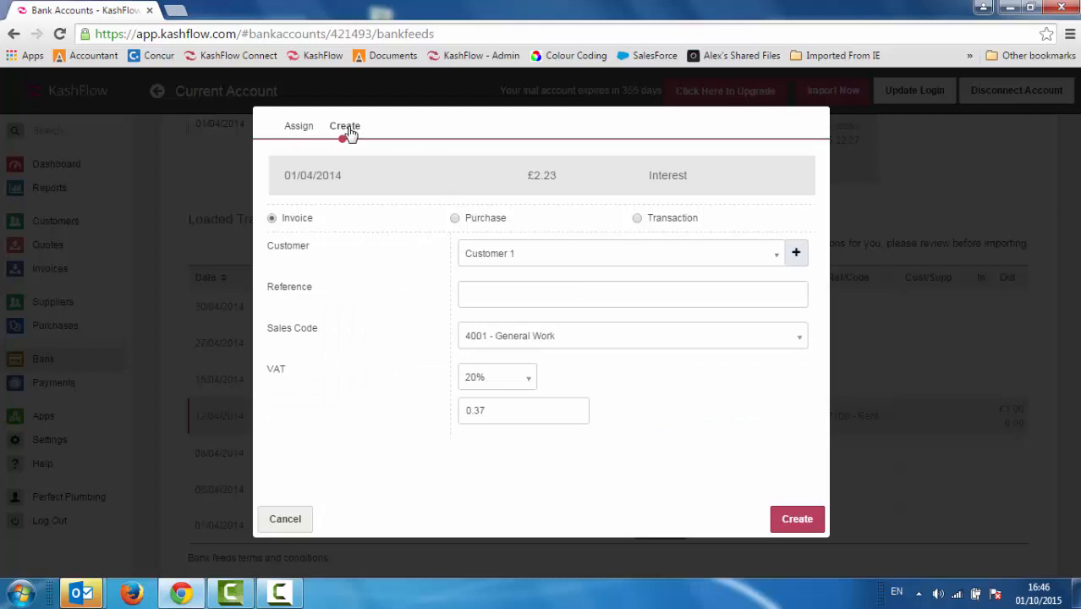
left_click(635, 219)
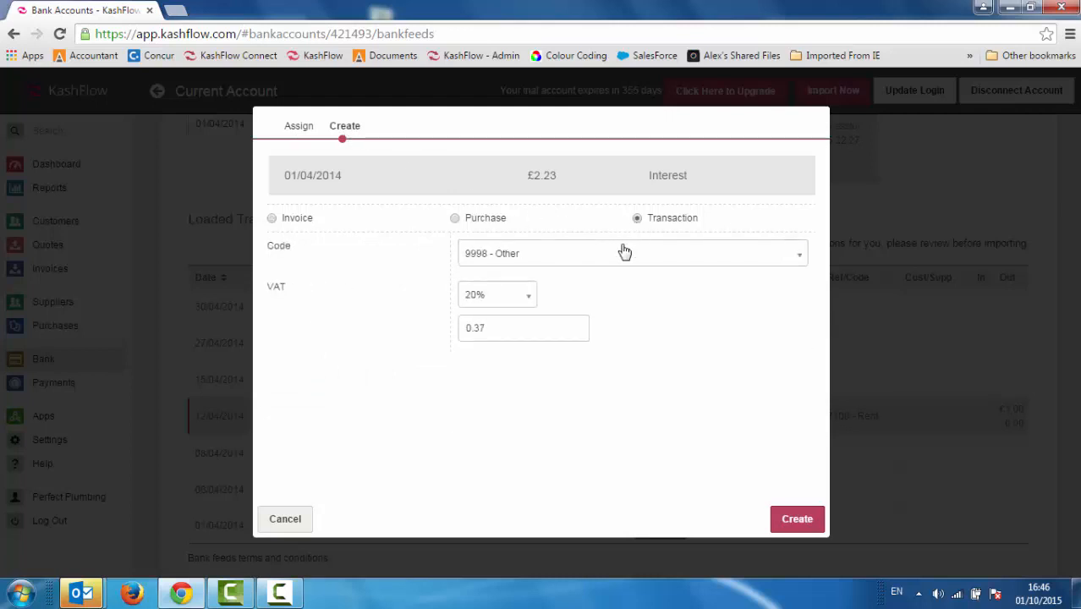
left_click(618, 256)
type("int")
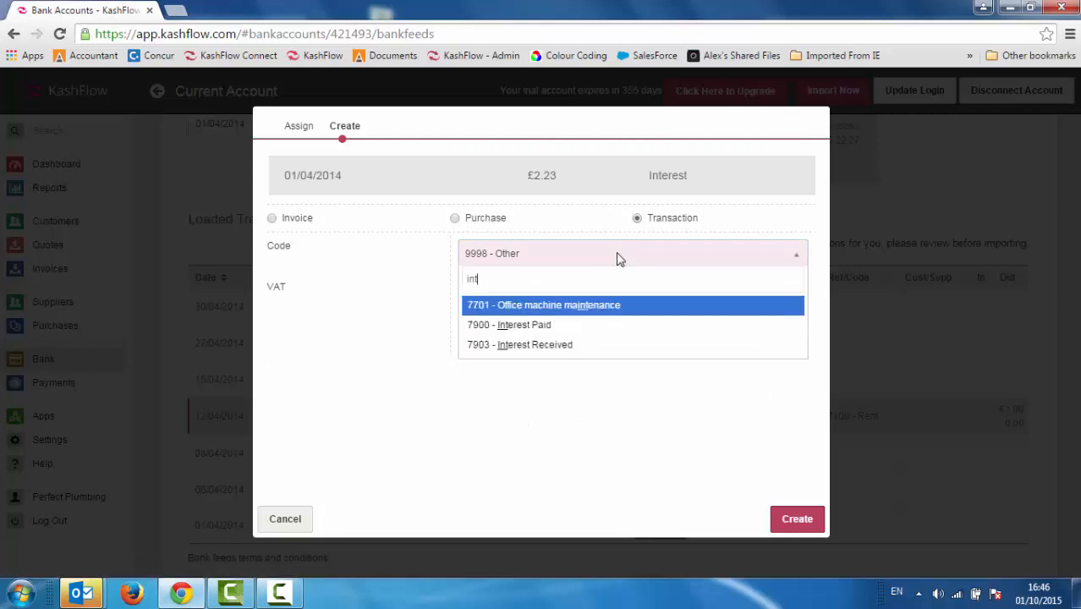
left_click(586, 344)
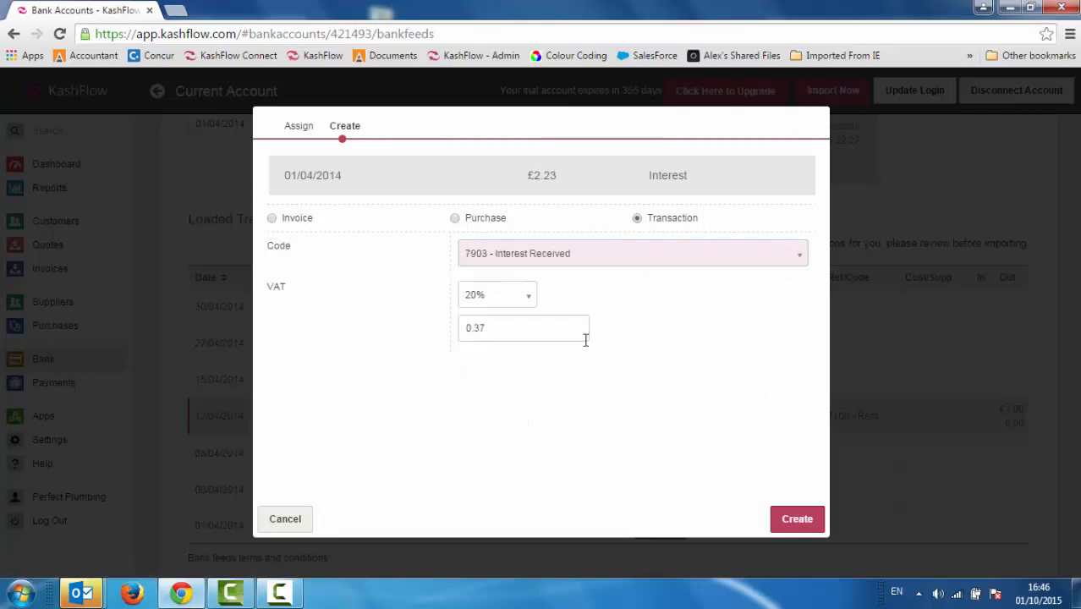
- Set the interest transaction's VAT rate to N/A and create the match
left_click(514, 298)
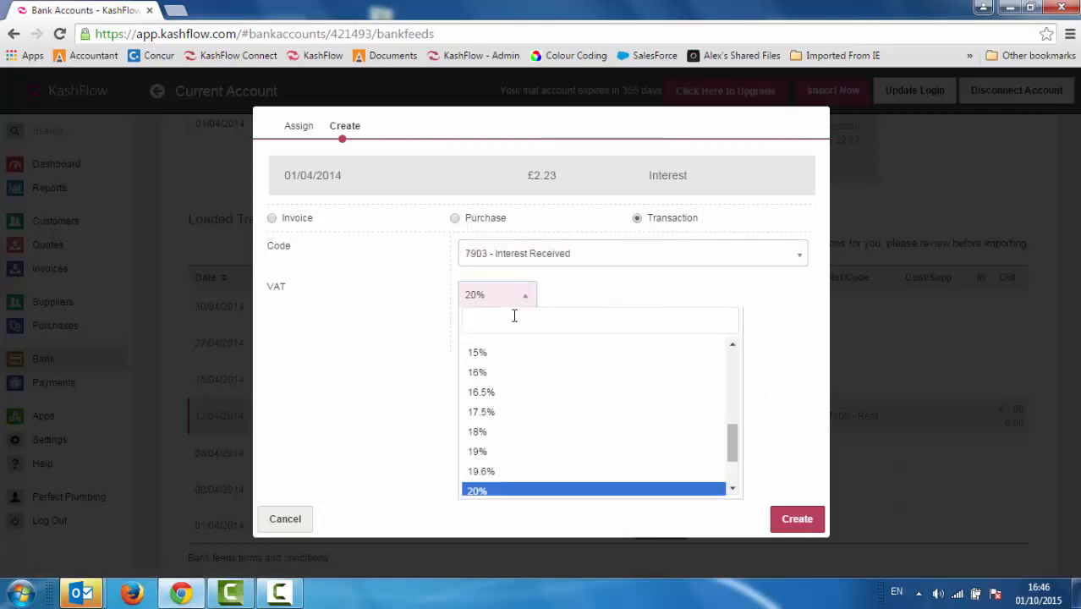
type("n")
left_click(506, 354)
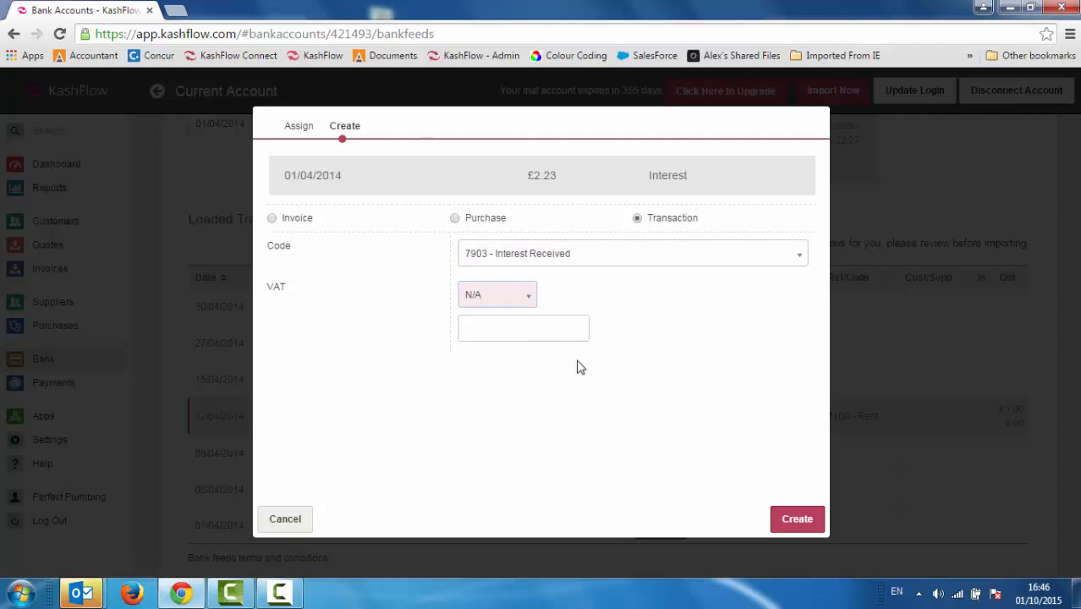
left_click(795, 521)
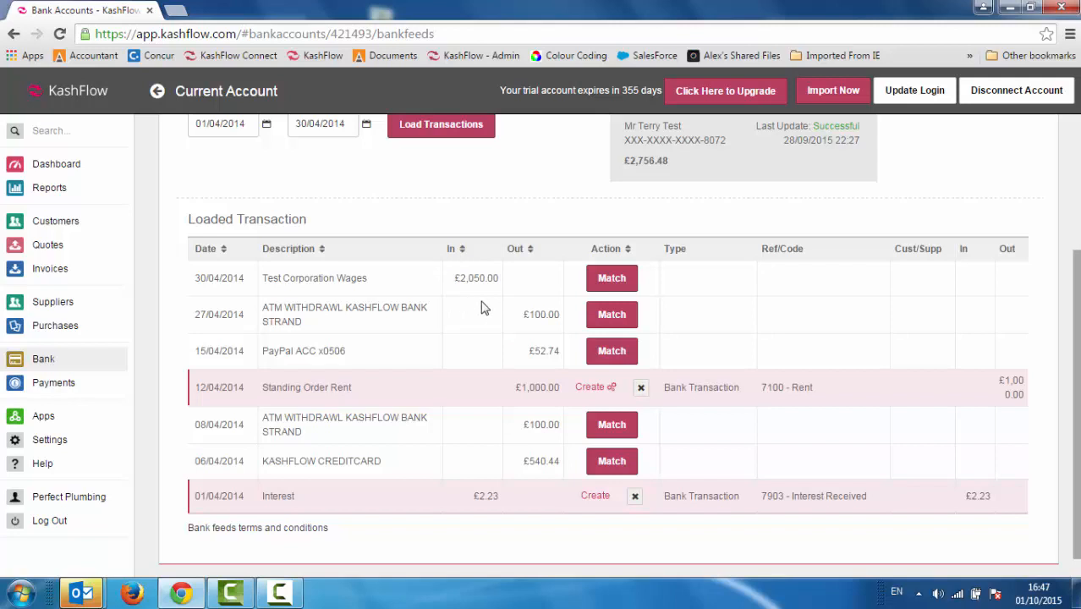
- Match the Test Corporation Wages entry by creating an invoice for Customer 1 with sales code 4001 - General Work, and review the loaded transactions
left_click(611, 279)
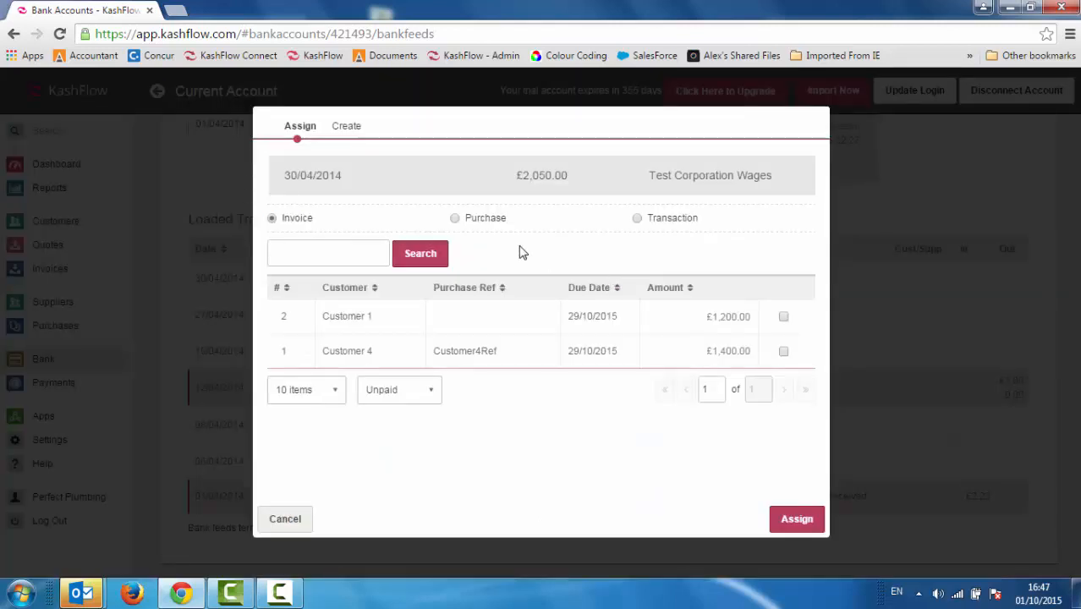
left_click(346, 128)
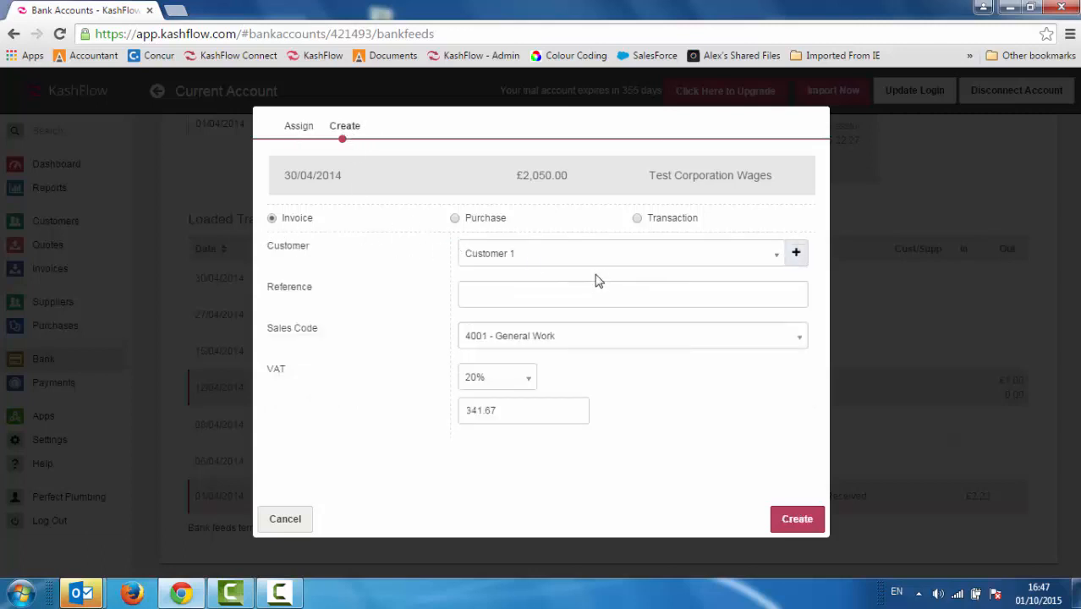
left_click(548, 340)
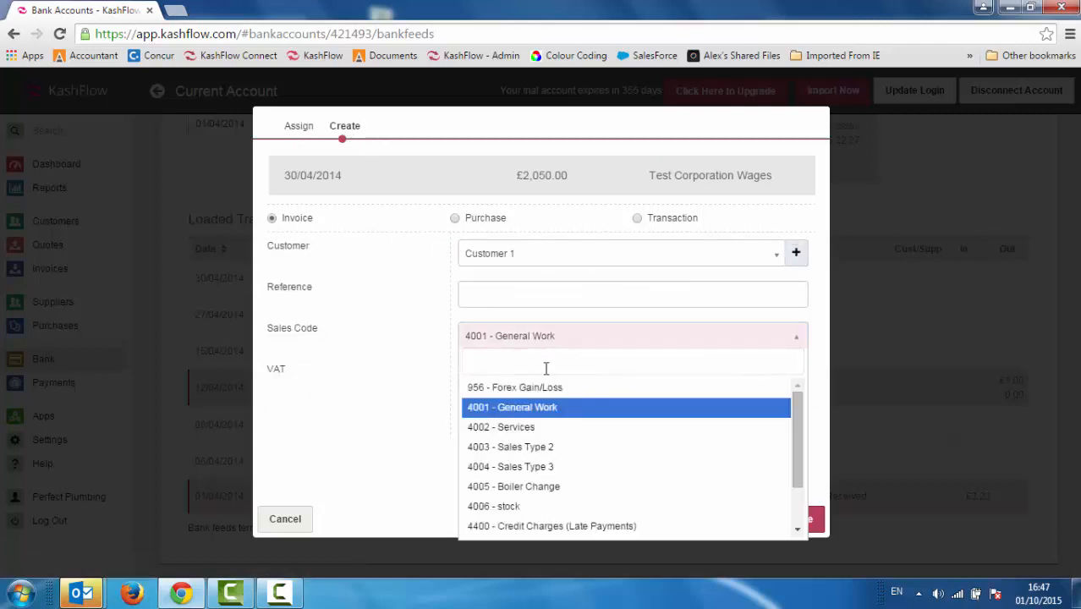
left_click(534, 408)
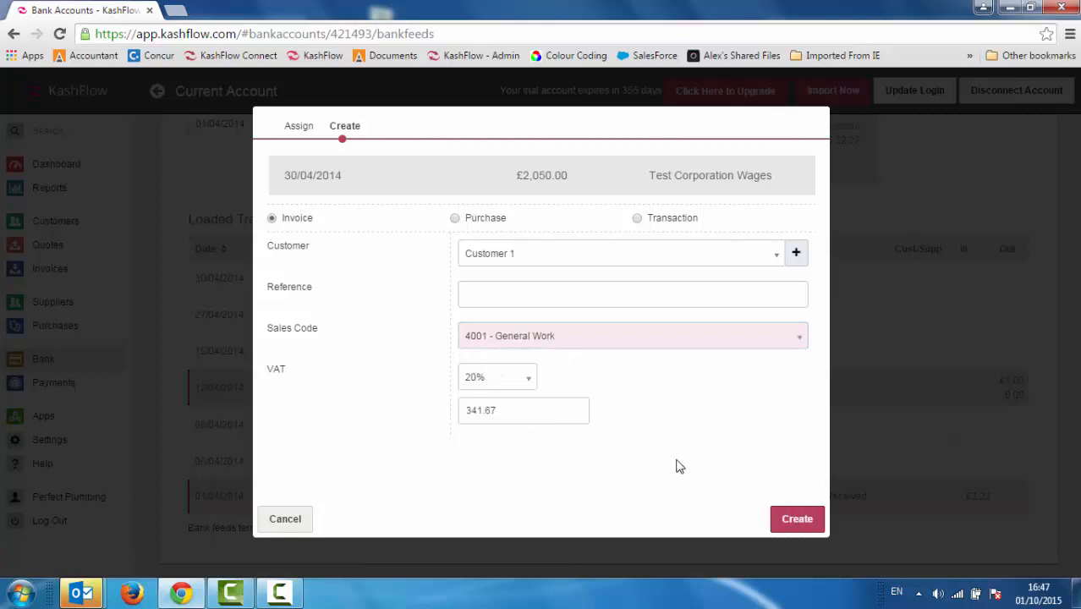
left_click(793, 520)
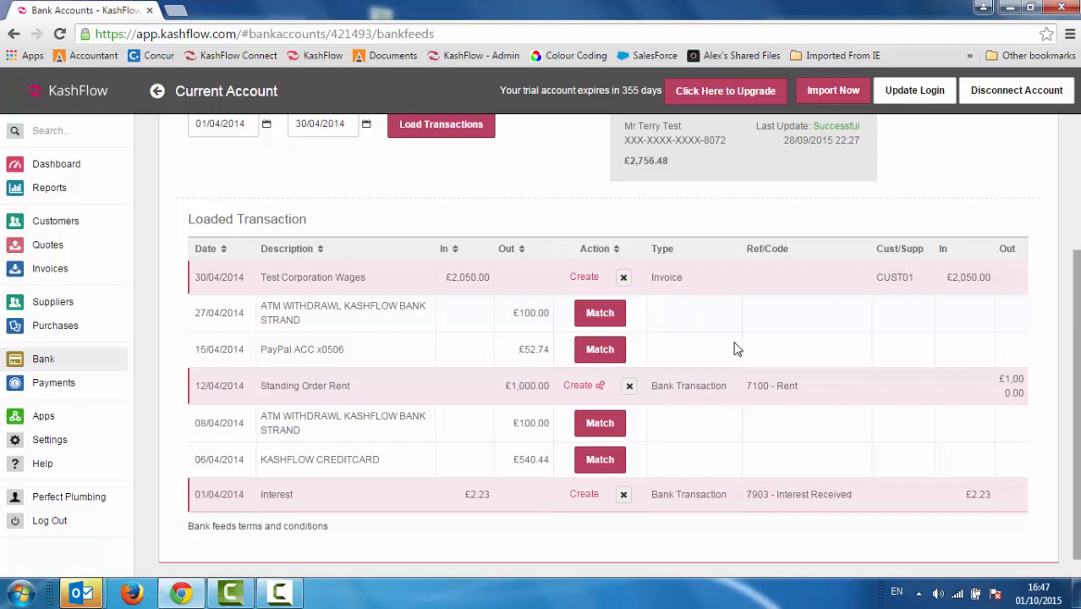
scroll(970, 230, "up", 2)
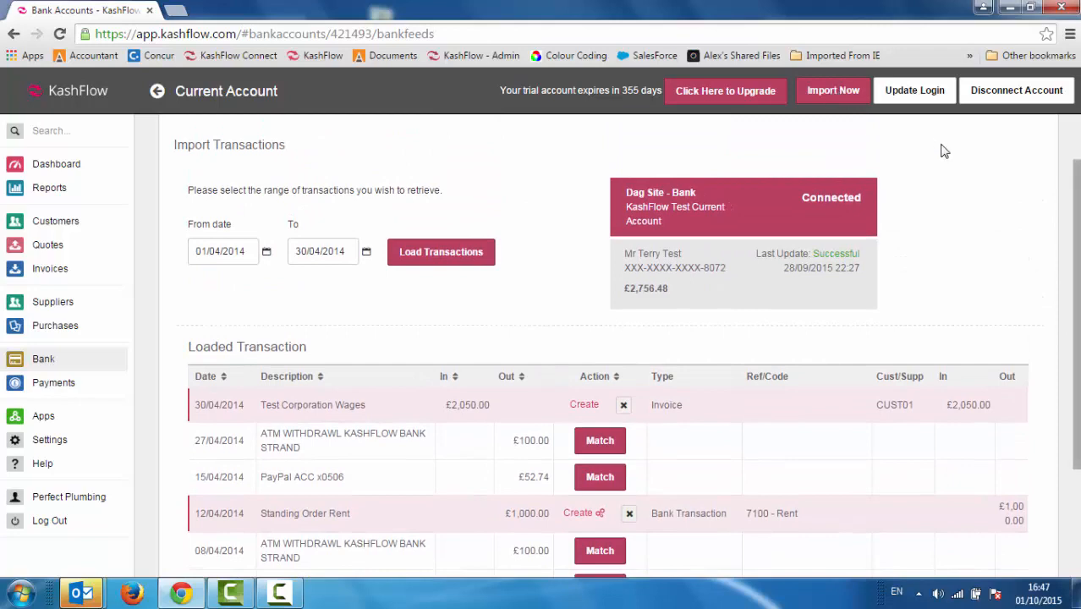
scroll(1078, 200, "down", 2)
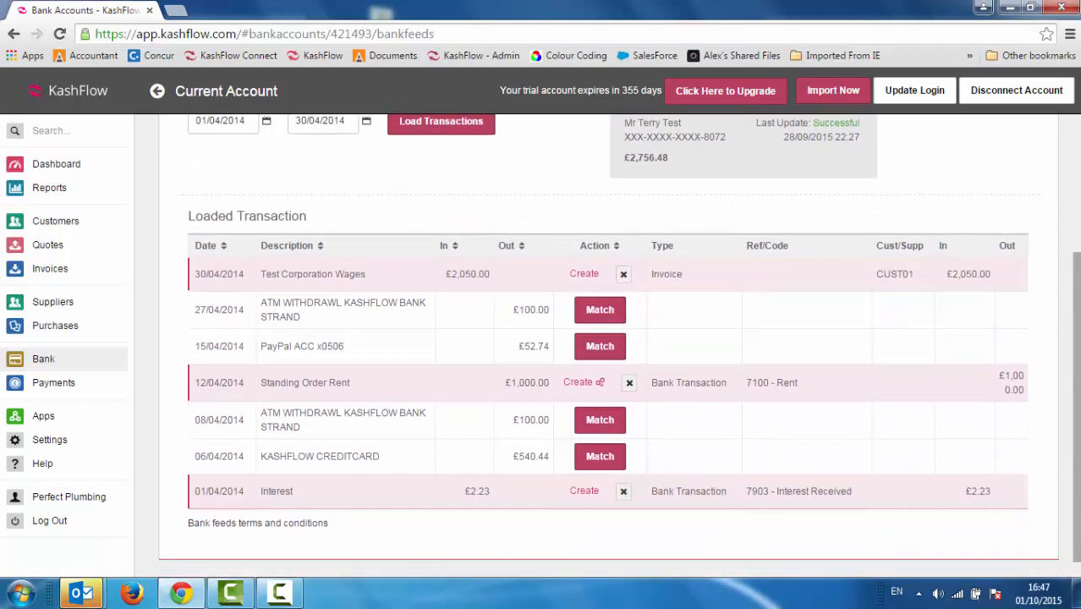
- Review the loaded bank feed transactions and display the Current Account's transaction matching rules
scroll(1076, 203, "up", 2)
scroll(1077, 245, "down", 1)
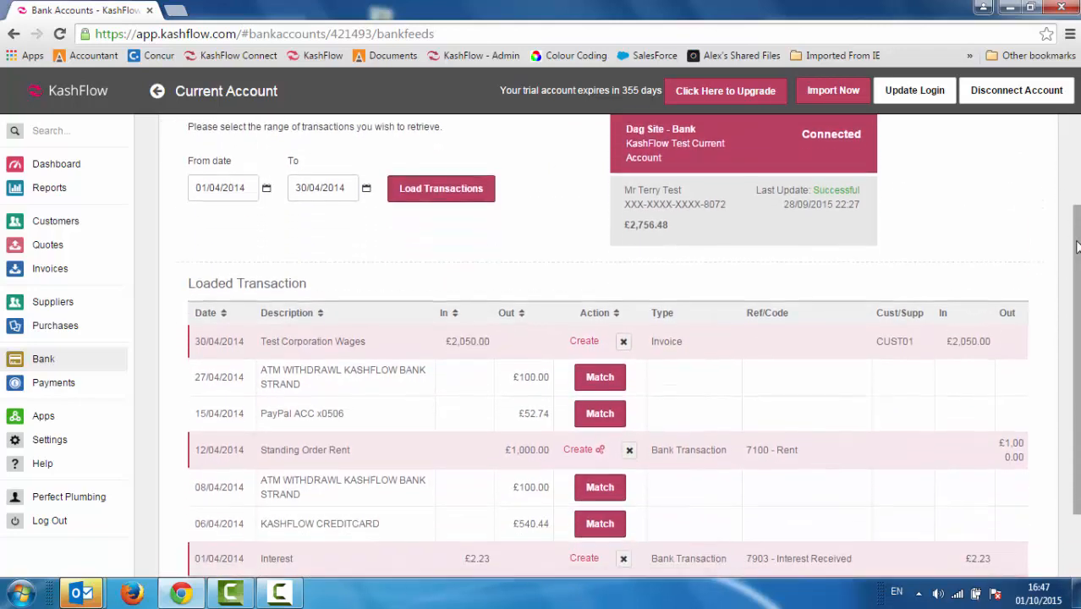
scroll(1076, 245, "down", 1)
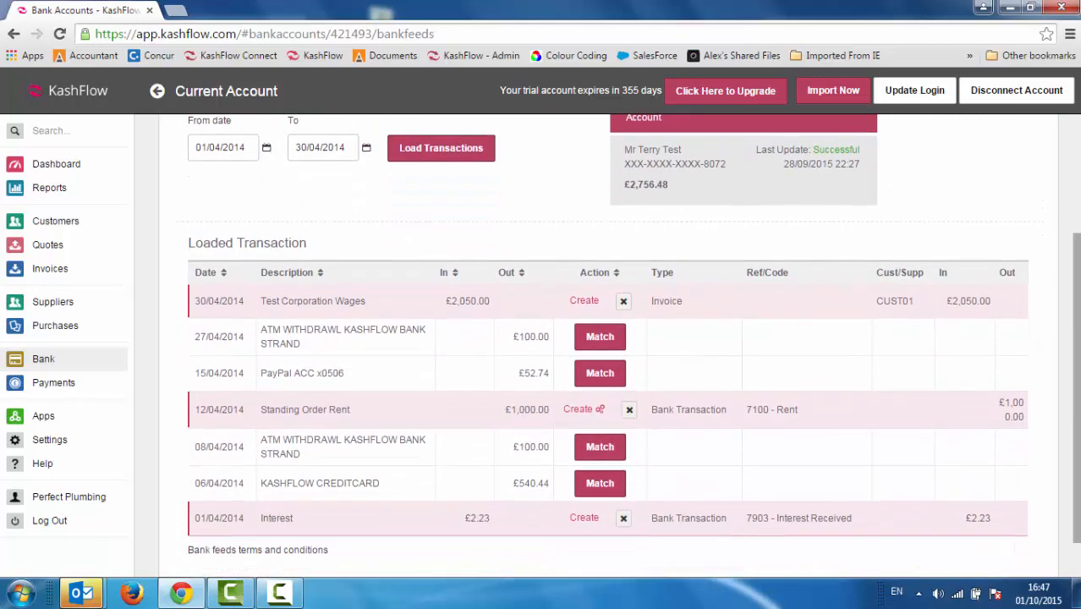
scroll(1061, 211, "up", 2)
scroll(1061, 173, "up", 1)
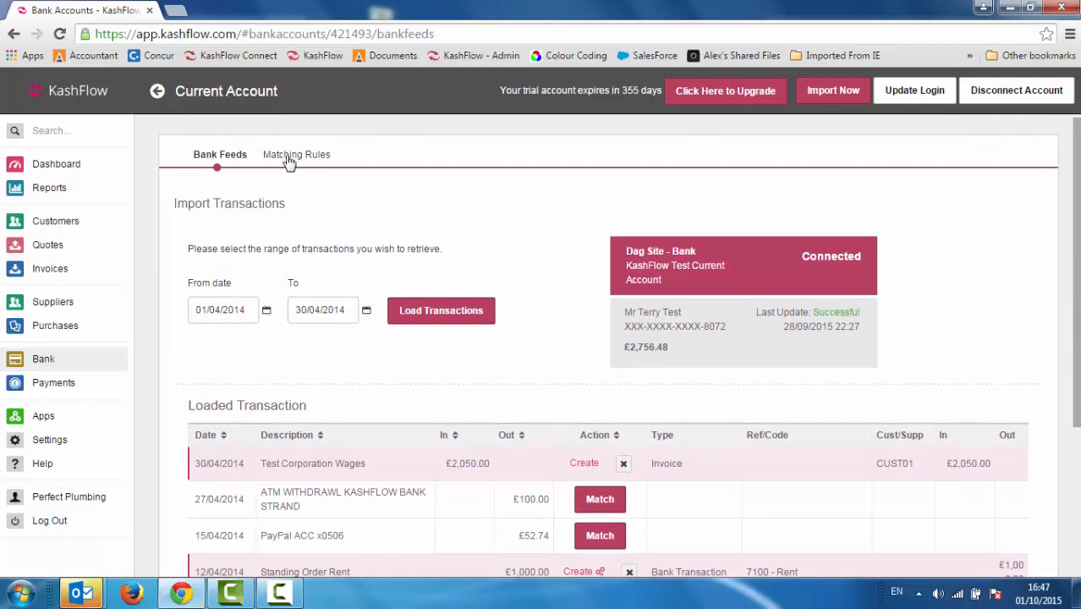
left_click(288, 157)
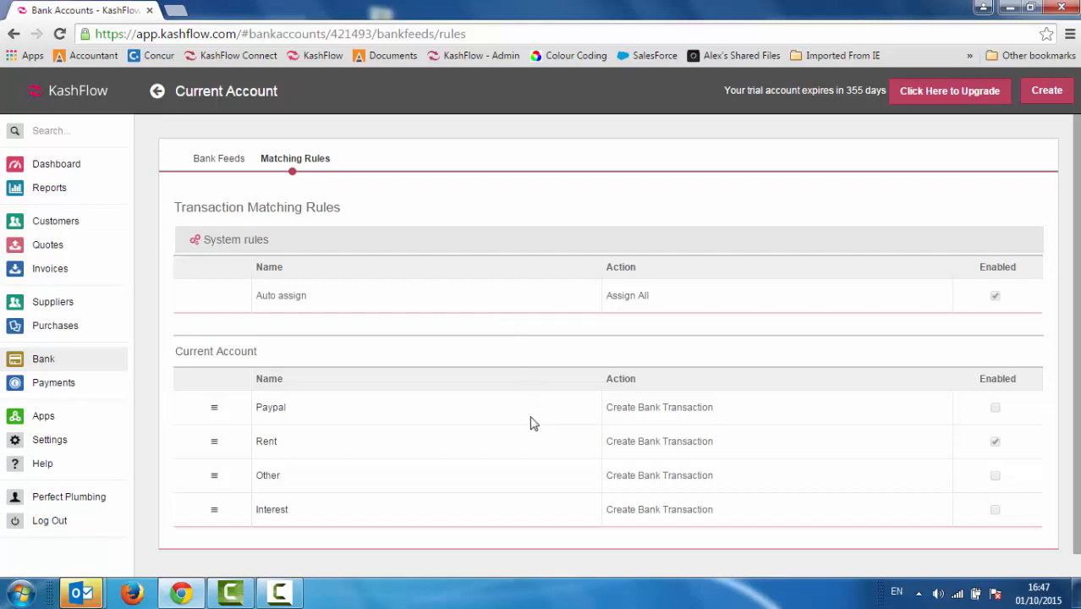
scroll(532, 422, "down", 1)
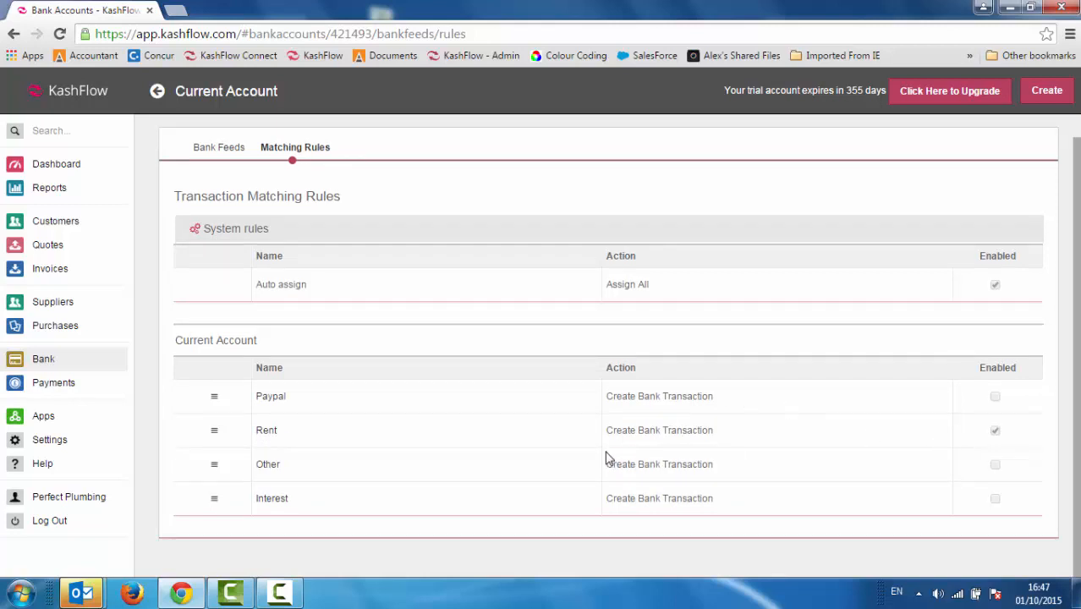
- Enable the Paypal and Interest matching rules and save them, and check the settings of the Other rule
left_click(291, 401)
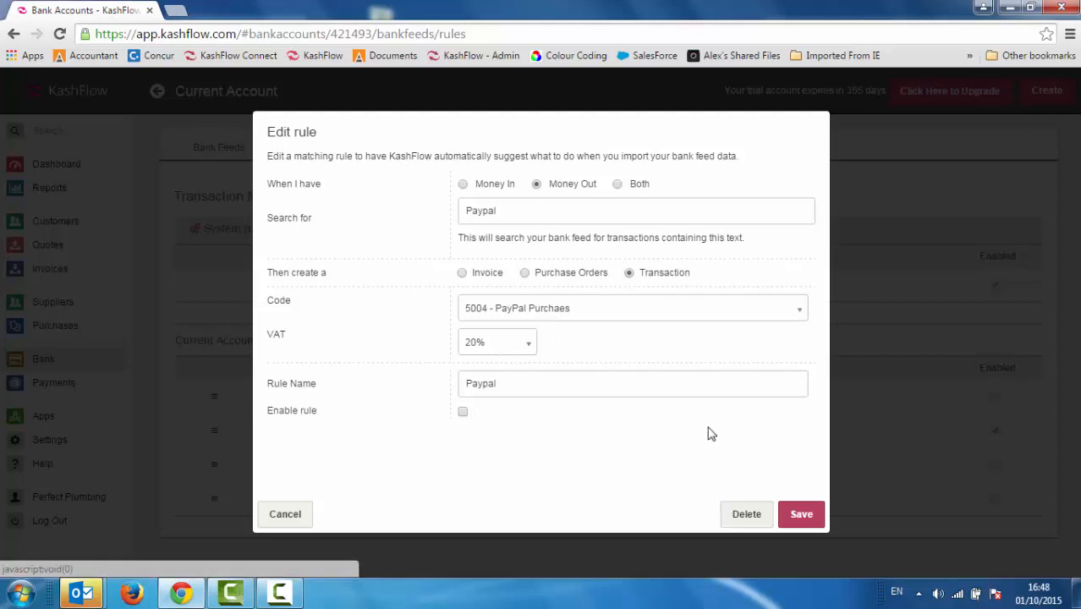
left_click(463, 413)
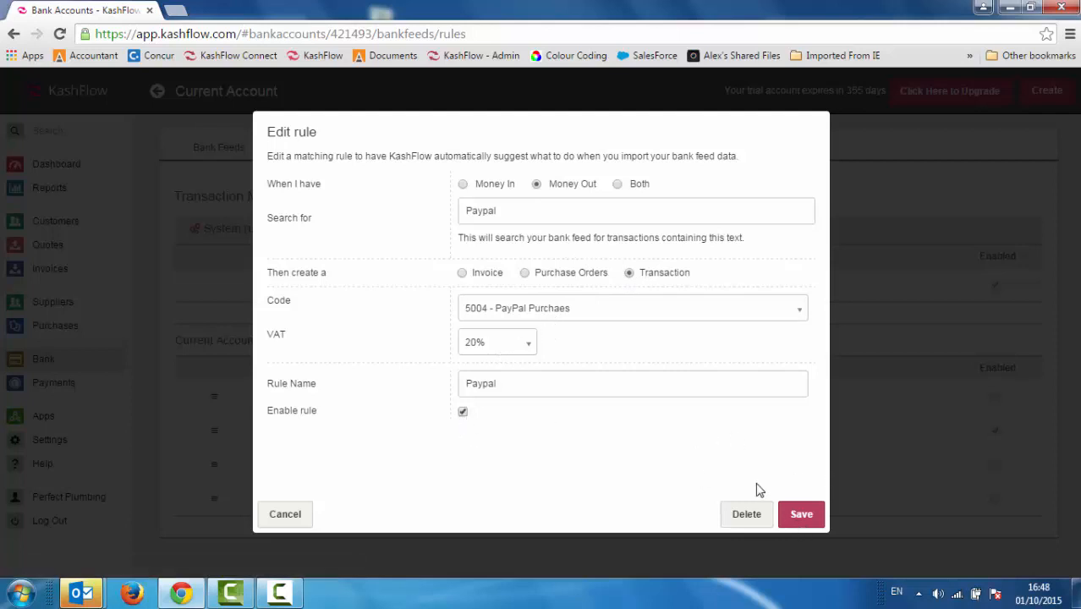
left_click(800, 515)
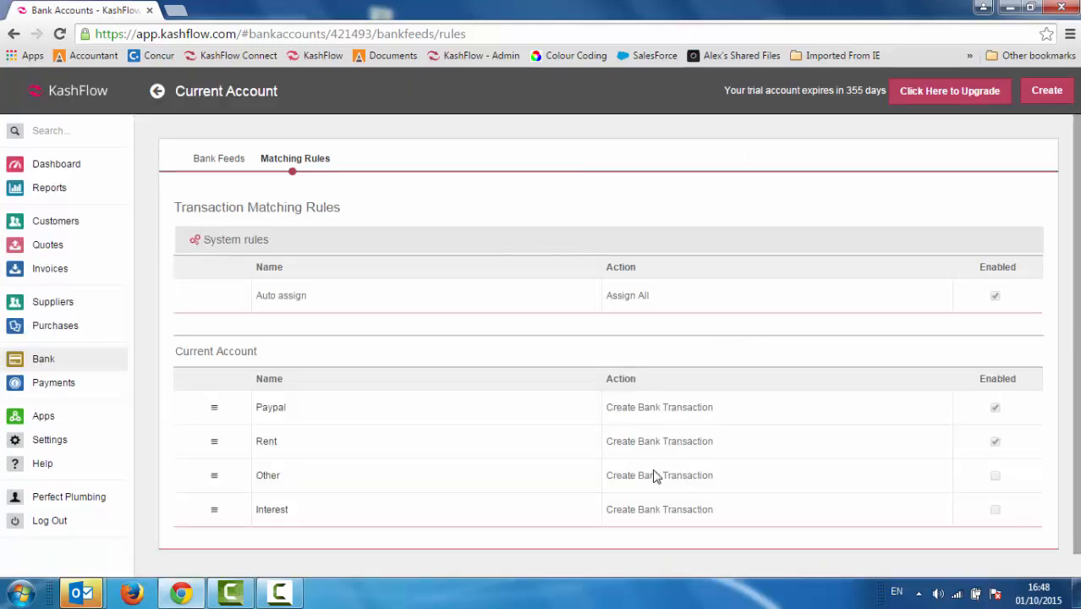
left_click(358, 512)
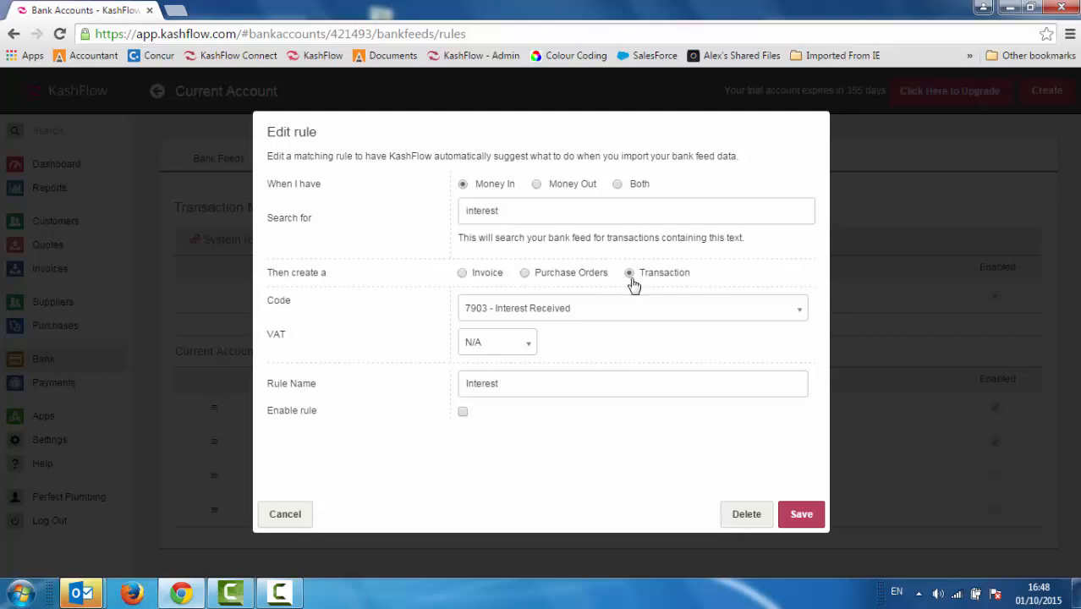
left_click(463, 412)
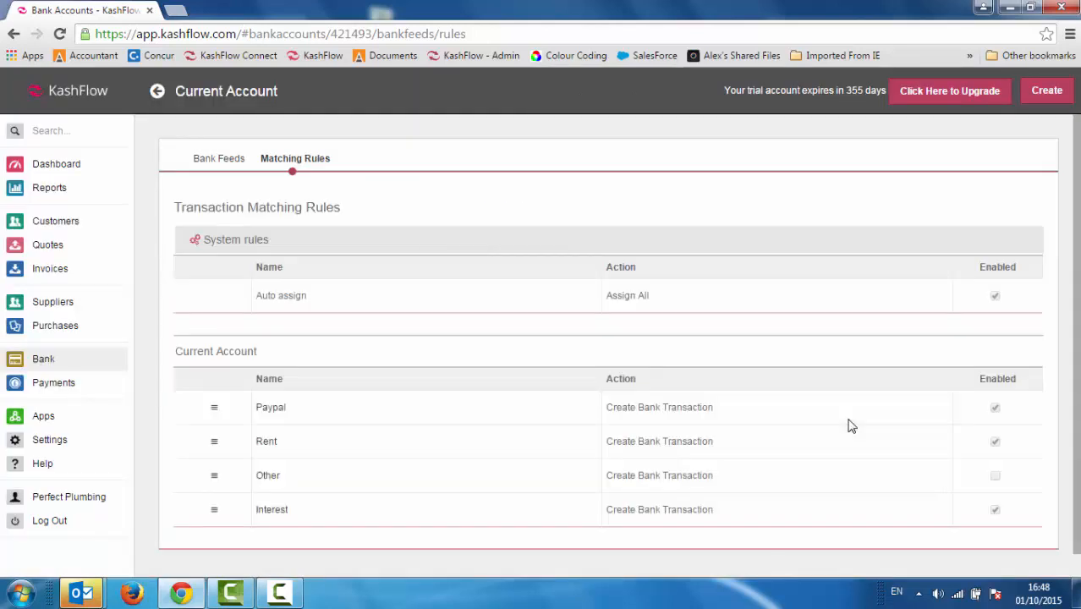
left_click(311, 480)
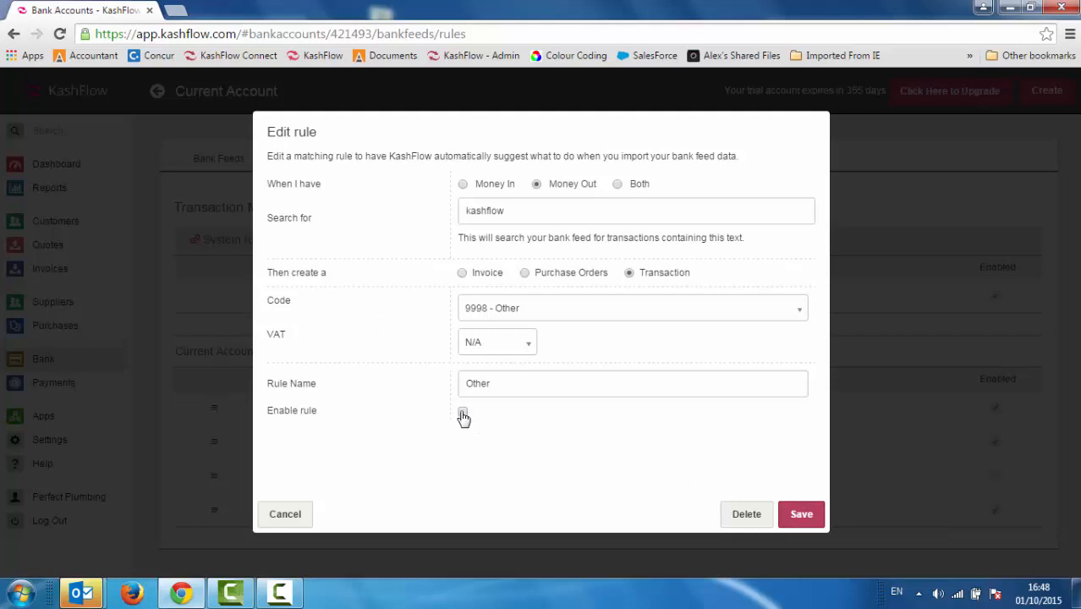
left_click(803, 522)
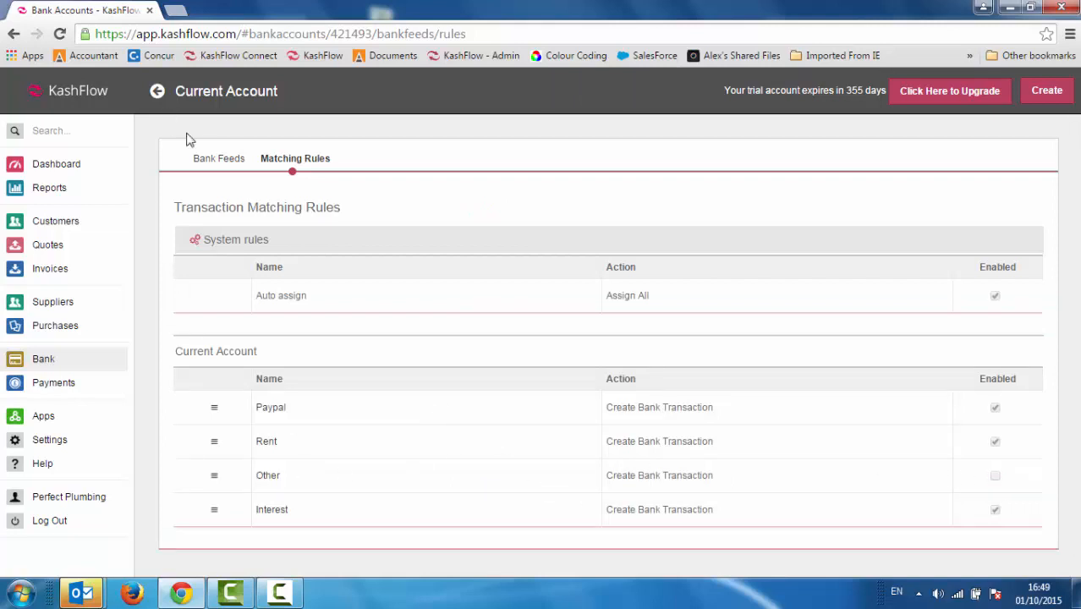
- Return to the bank feeds and reload the transactions for 01/04/2014 to 30/04/2014
left_click(206, 160)
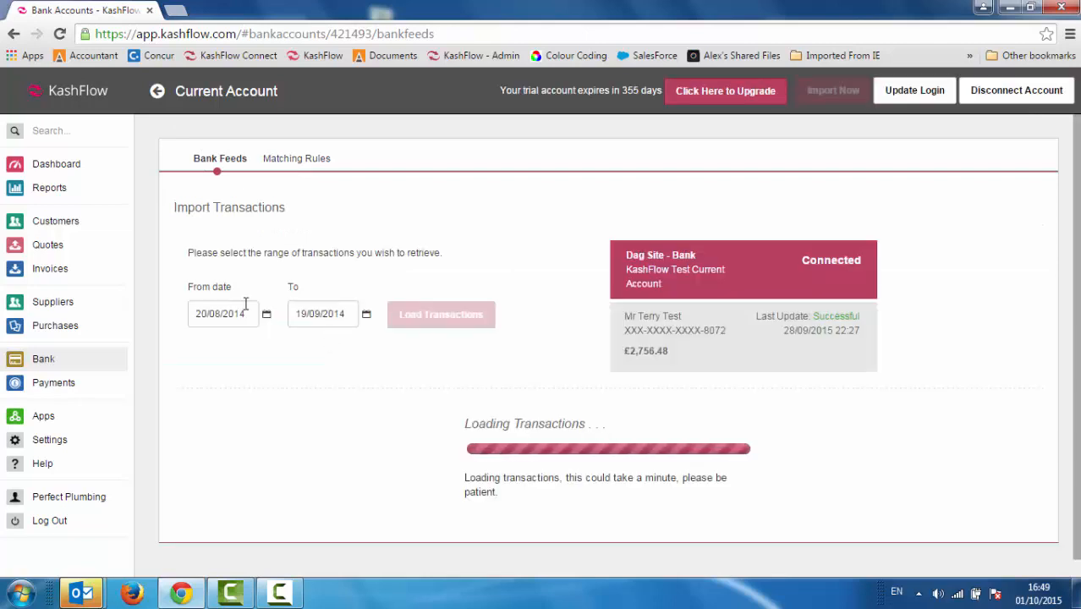
left_click(241, 313)
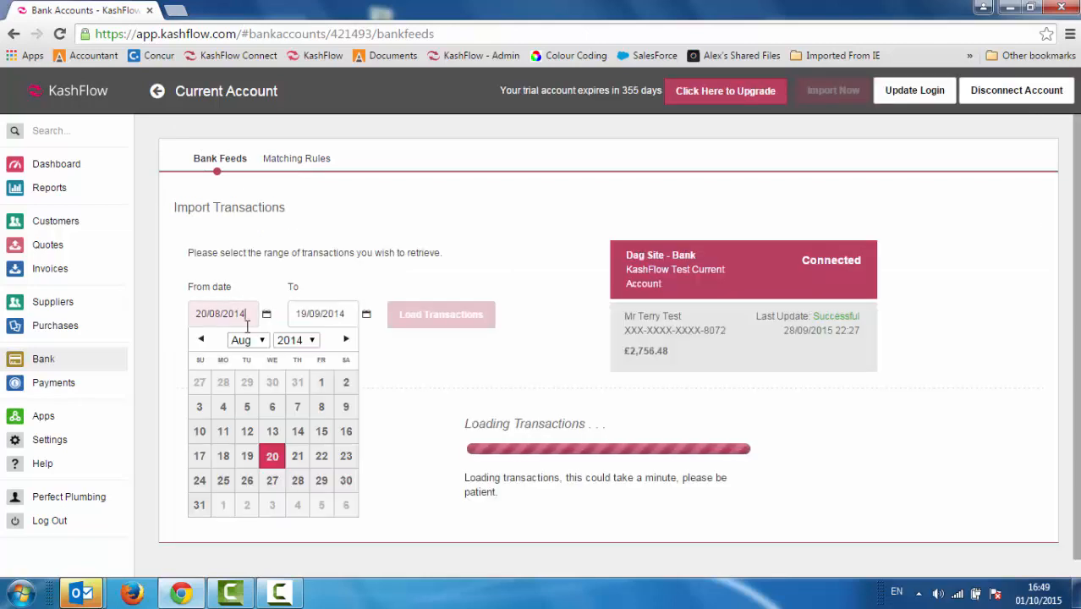
left_click(245, 339)
left_click(241, 397)
left_click(248, 381)
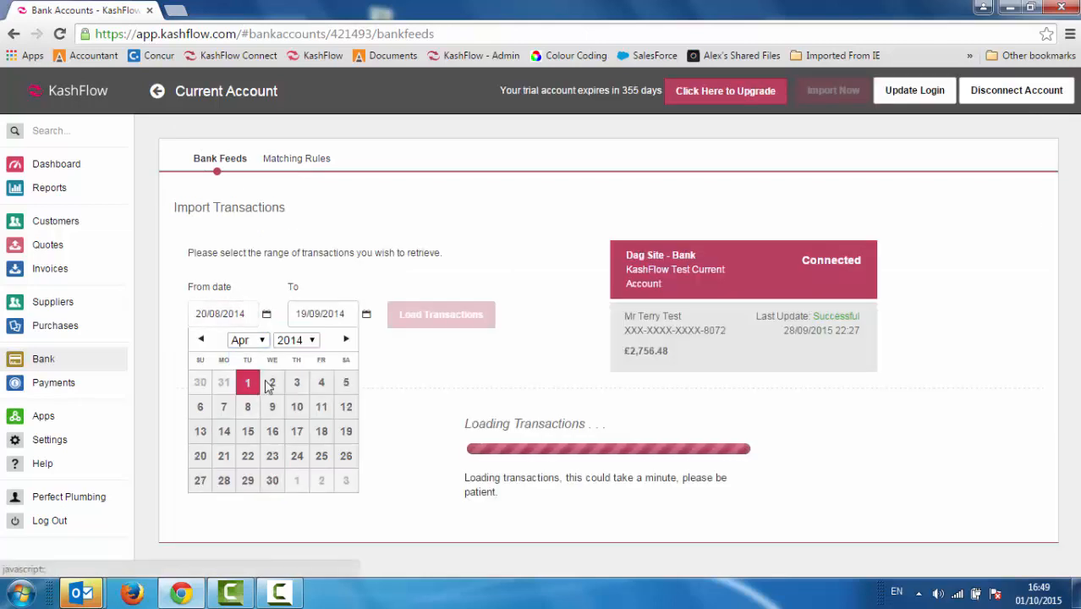
left_click(346, 312)
left_click(345, 339)
left_click(342, 398)
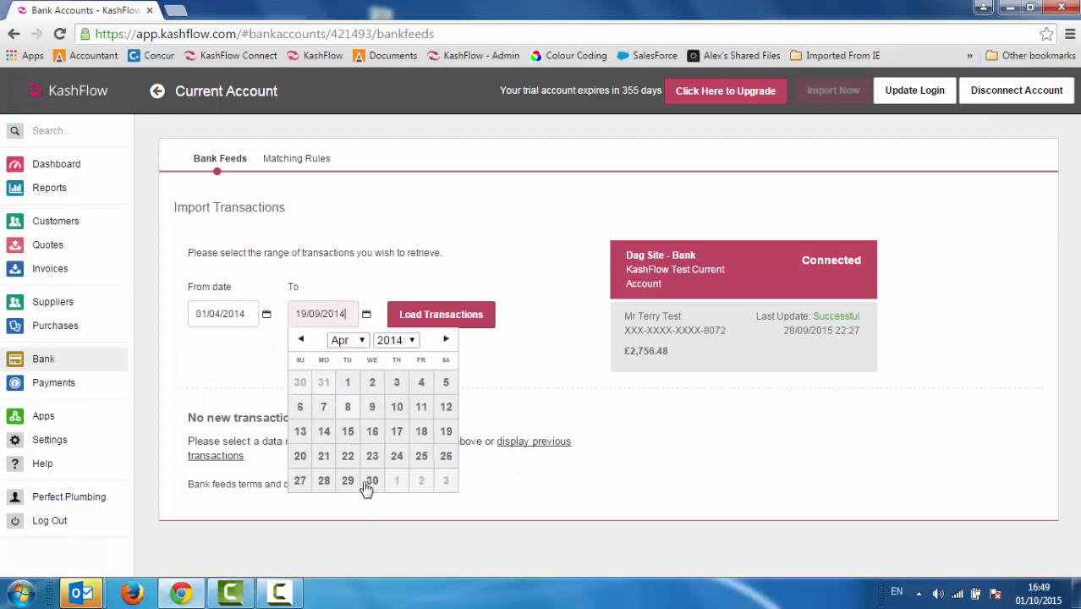
left_click(371, 481)
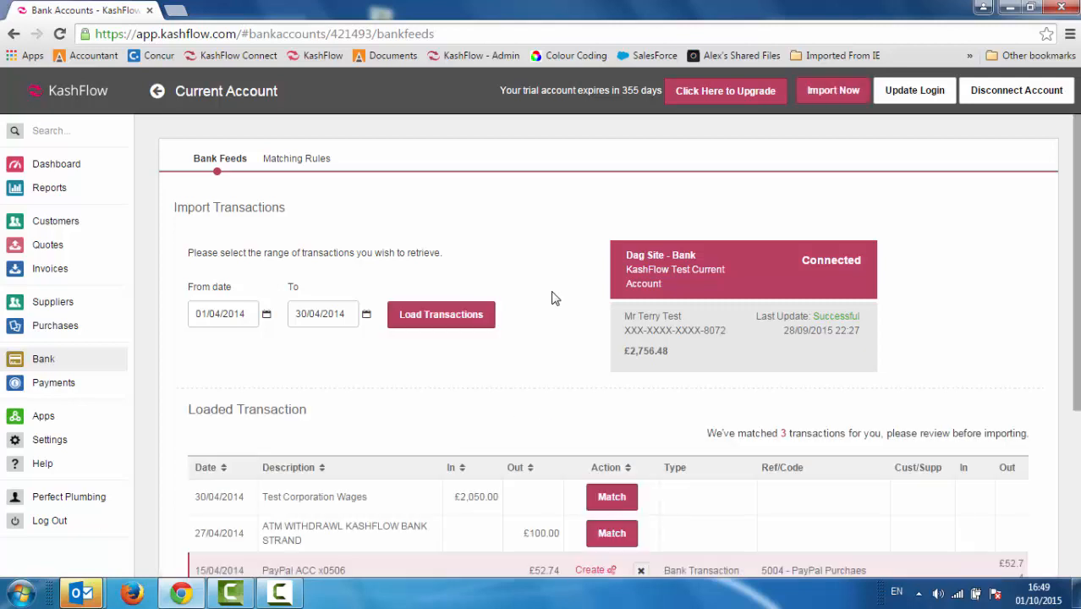
- Review the automatically matched transactions and import them into the Current Account
scroll(554, 299, "down", 2)
scroll(555, 298, "down", 1)
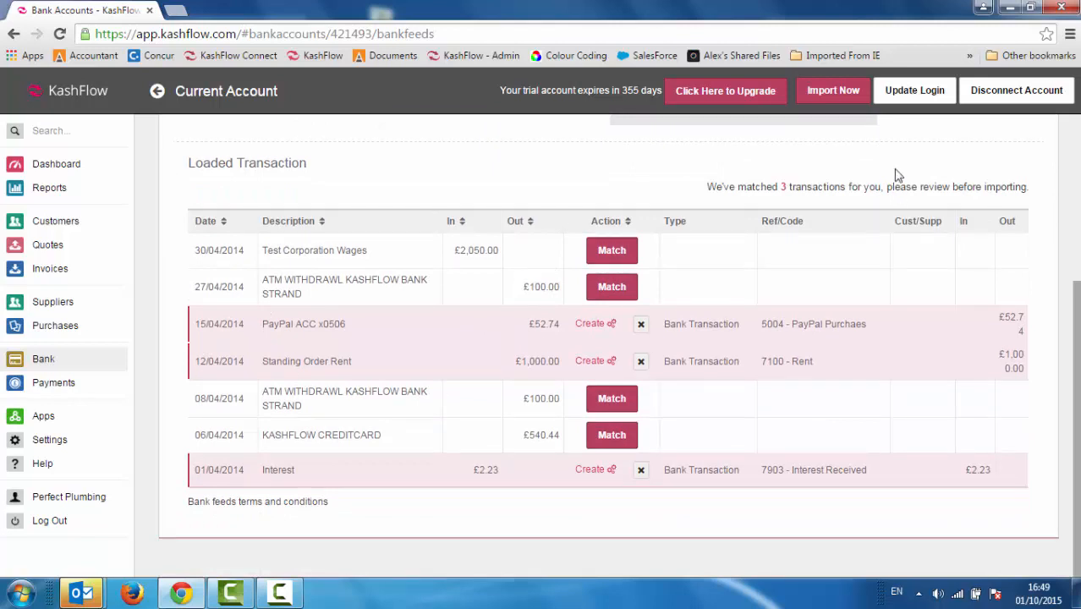
left_click(832, 93)
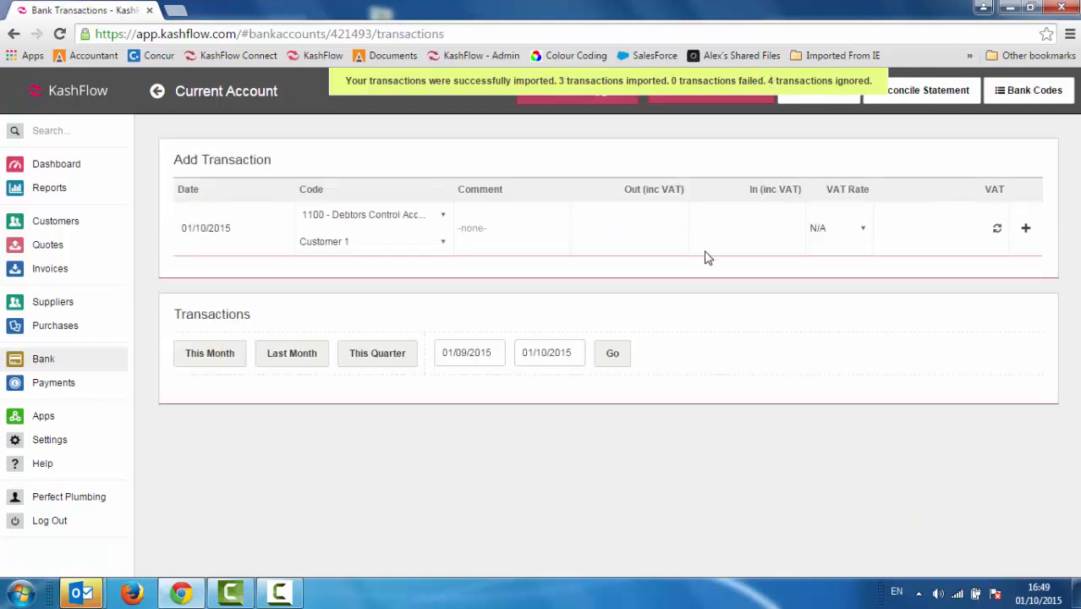
- Filter the Current Account's transactions to start from 01/04/2014 and review the imported entries
left_click(473, 352)
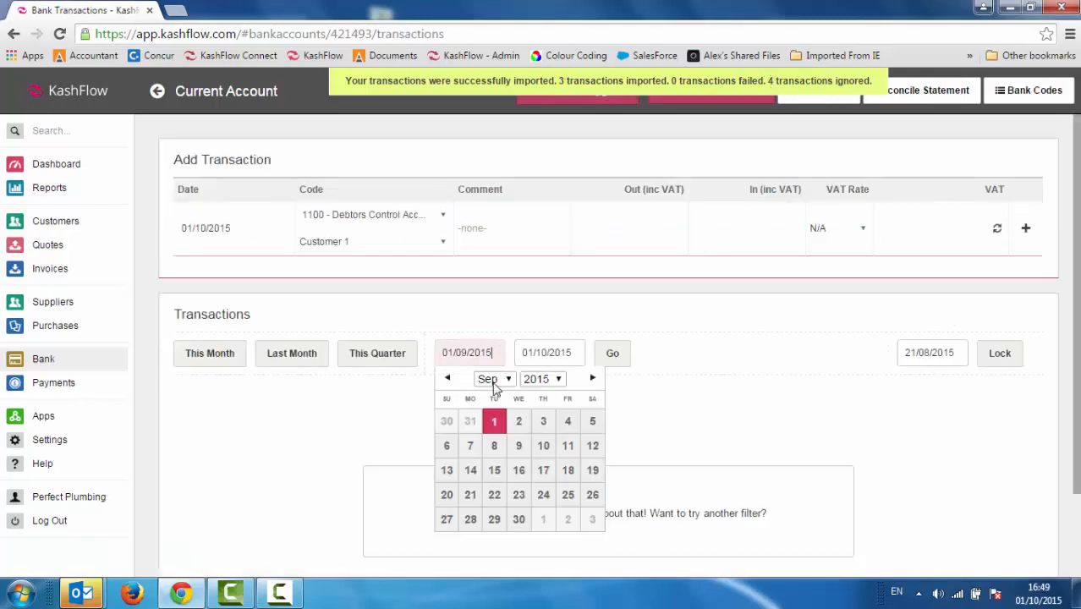
left_click(494, 379)
left_click(488, 436)
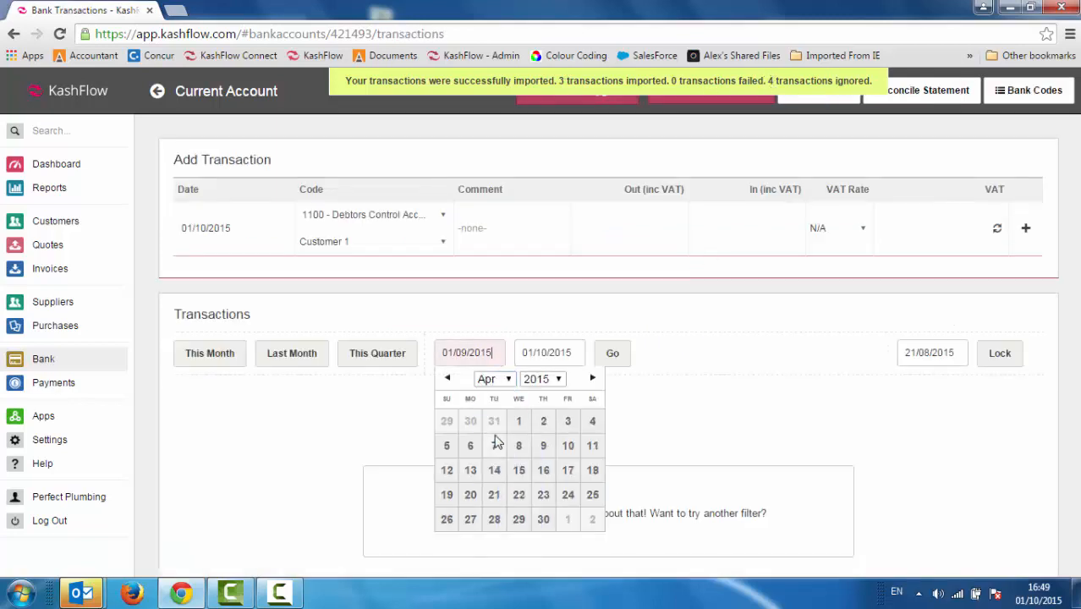
left_click(538, 379)
left_click(535, 221)
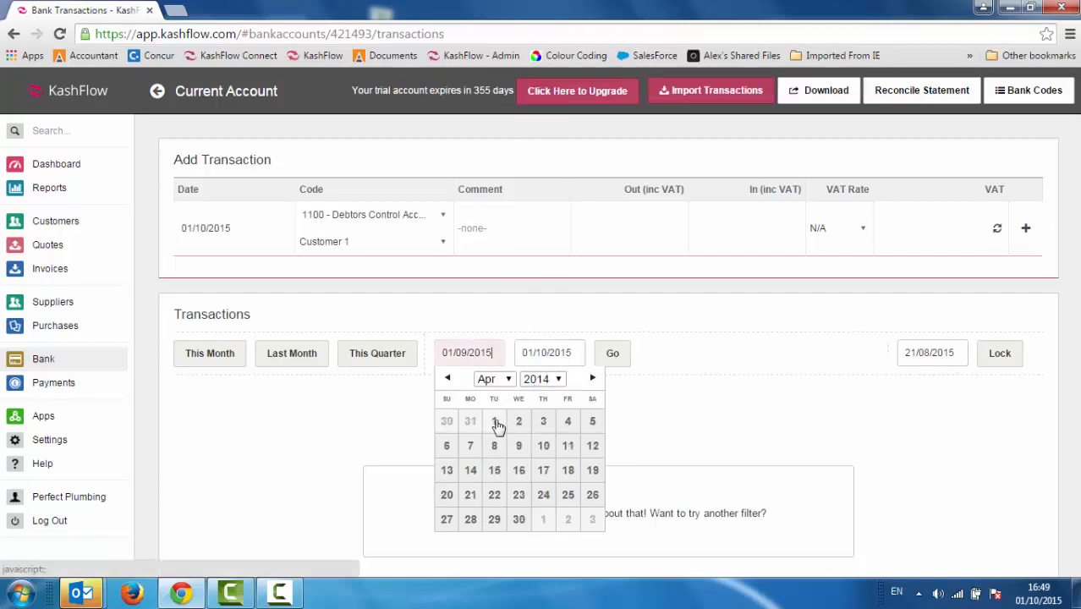
left_click(494, 421)
left_click(607, 367)
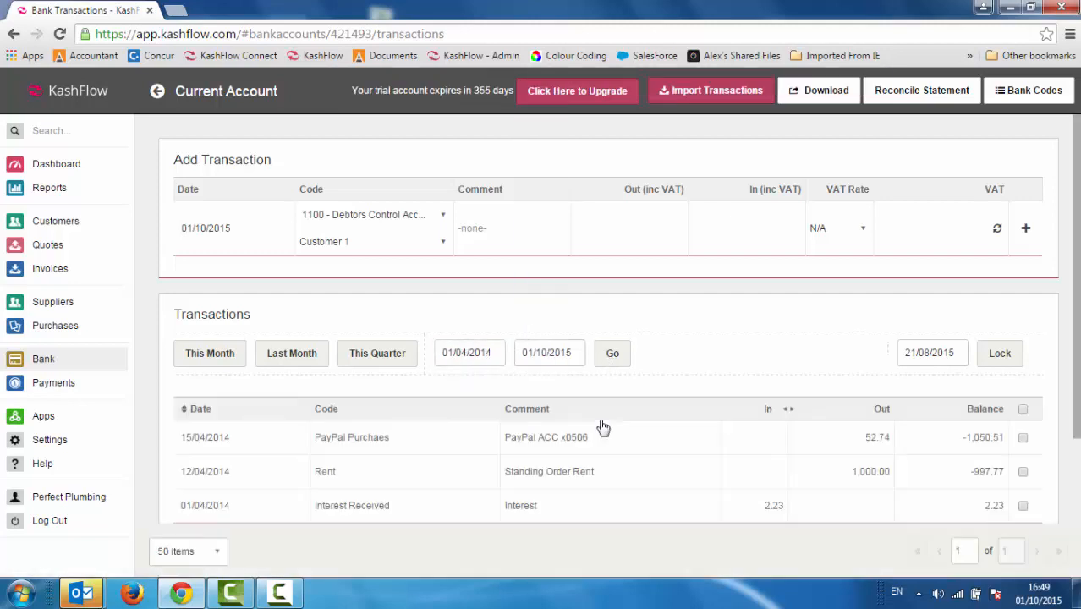
scroll(598, 427, "down", 1)
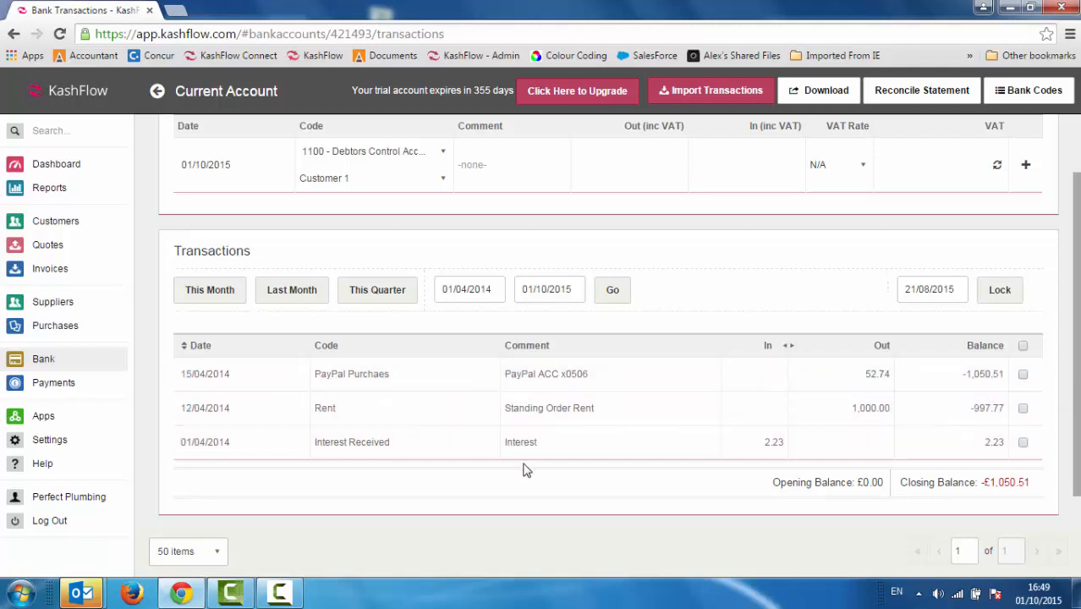
- Open the Standing Order Rent transaction, look through its code options and save it with code 7100 - Rent
left_click(550, 416)
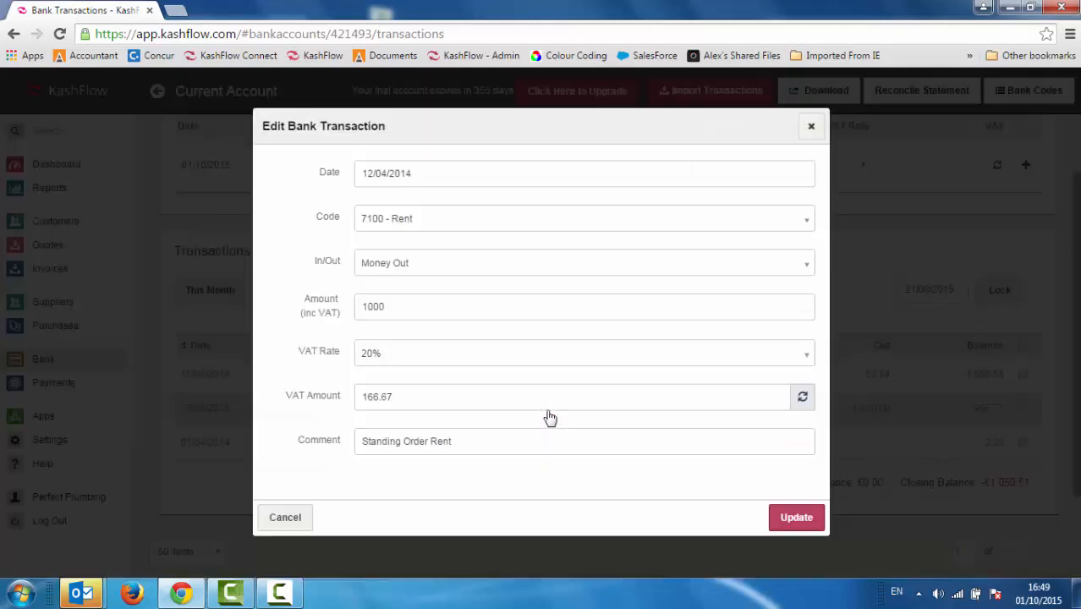
left_click(409, 228)
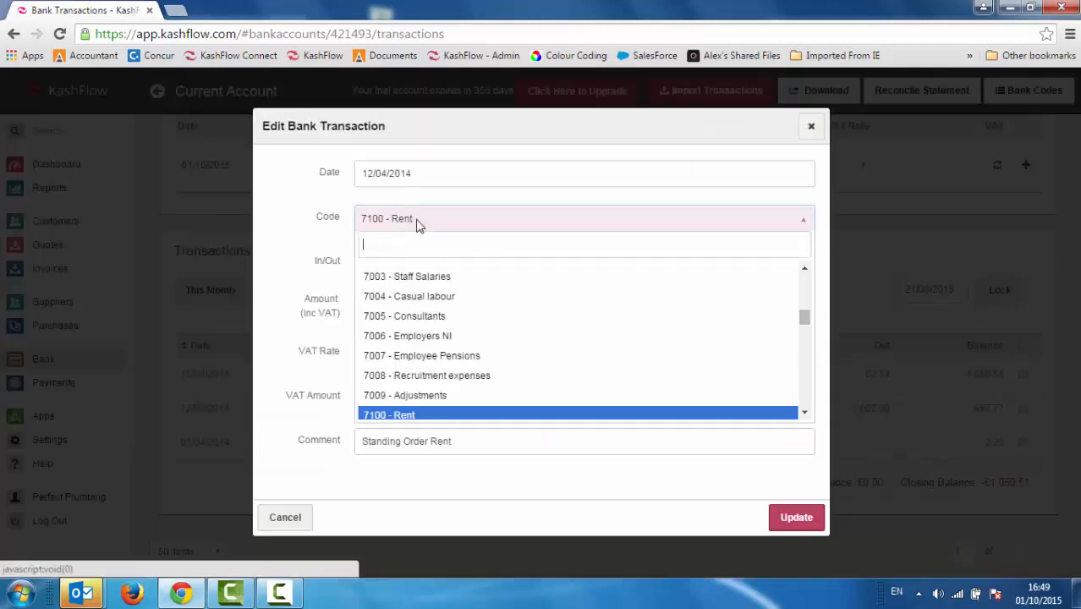
scroll(403, 325, "up", 1)
left_click(325, 222)
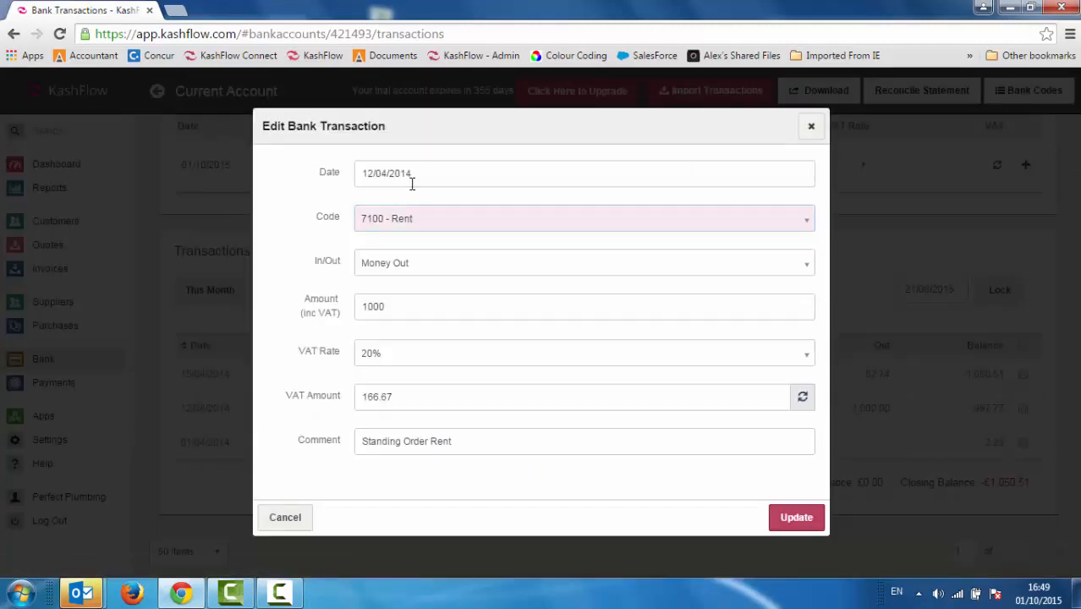
left_click(786, 516)
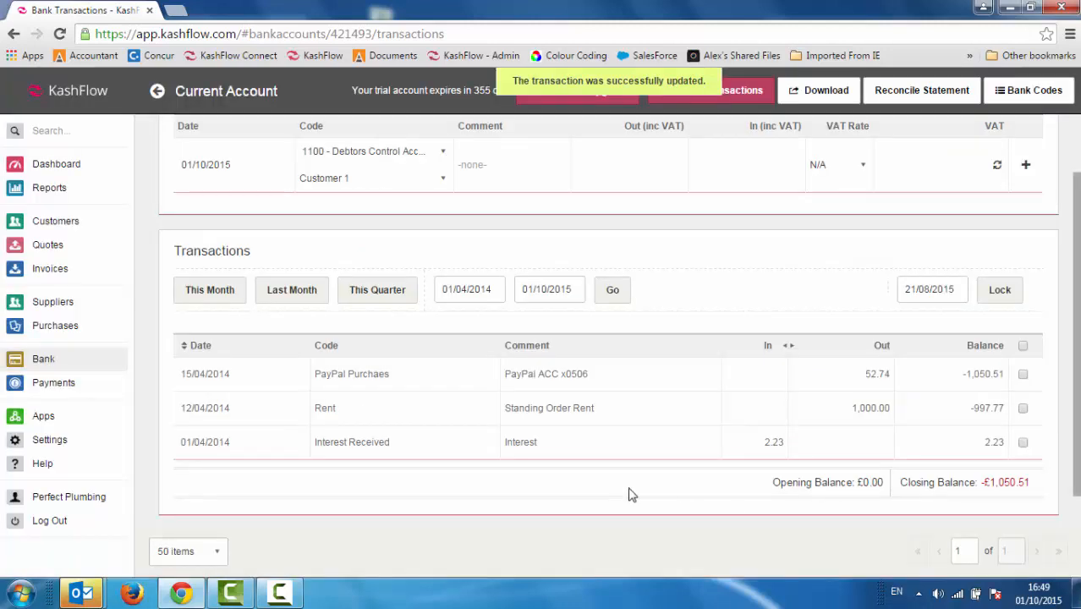
- View the bank accounts overview and the dashboard, examining the financial overview and the profit and loss chart
left_click(42, 362)
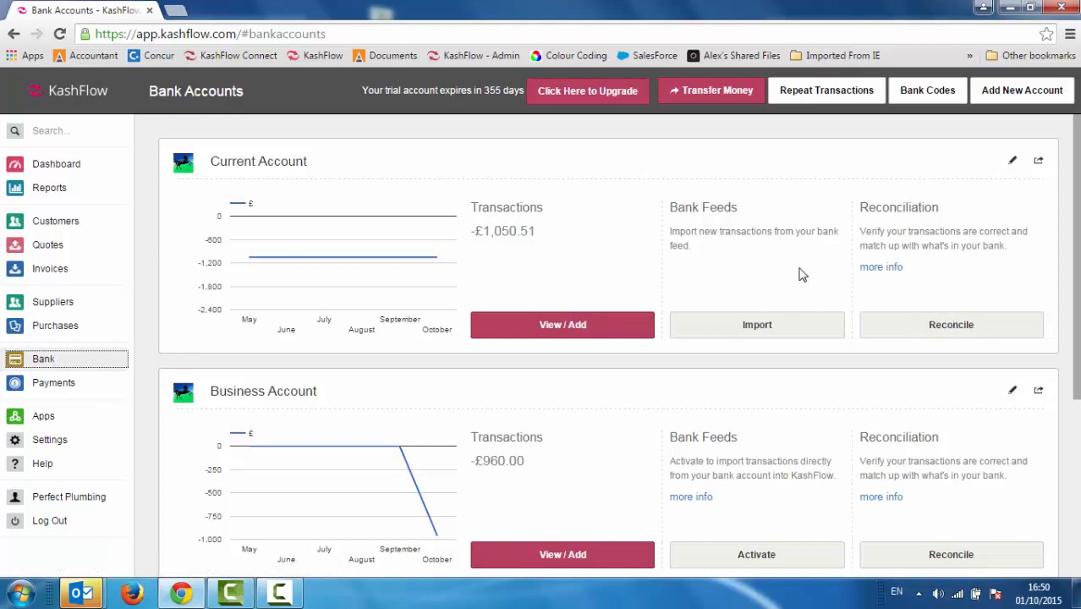
left_click(72, 169)
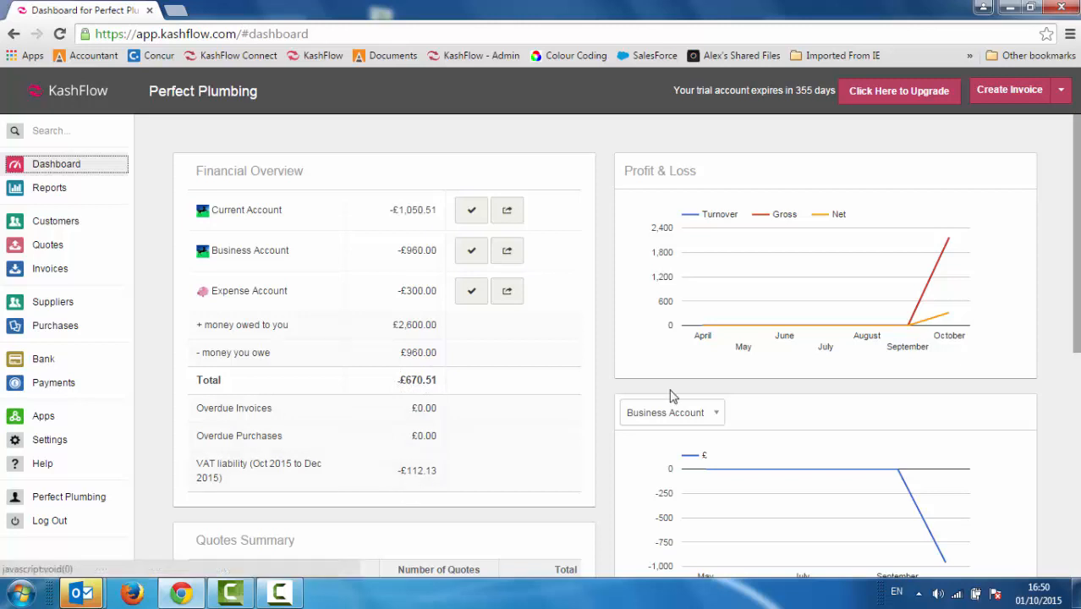
scroll(1078, 226, "down", 2)
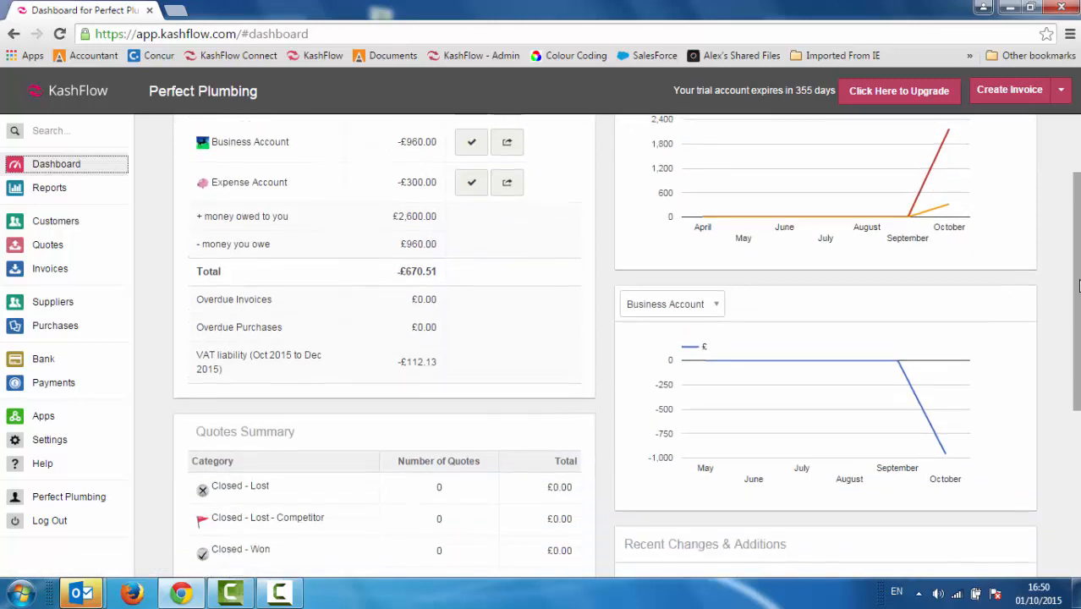
scroll(961, 397, "up", 1)
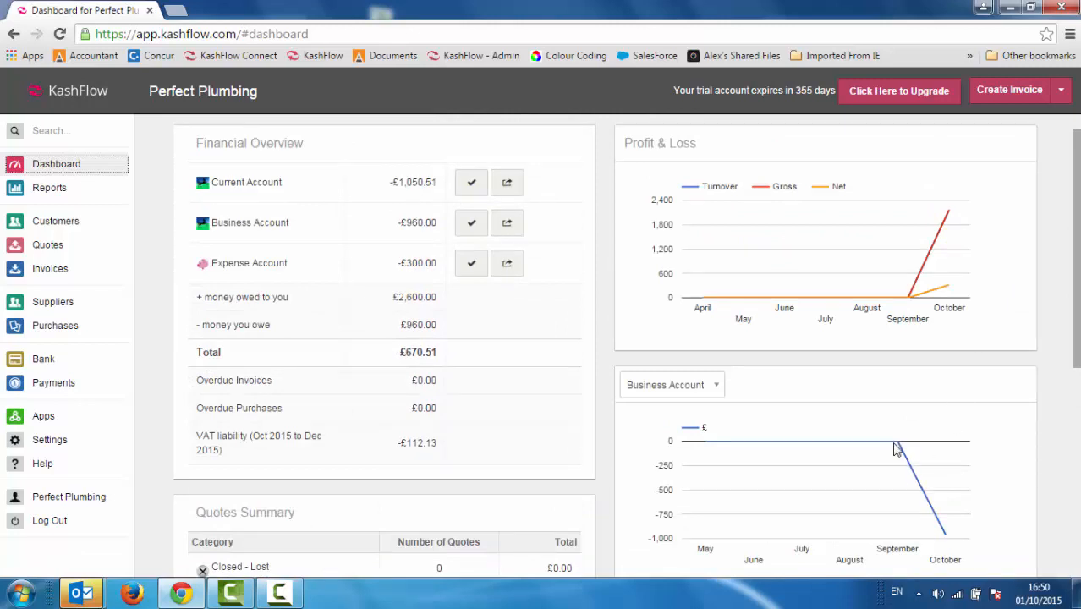
mouse_move(898, 448)
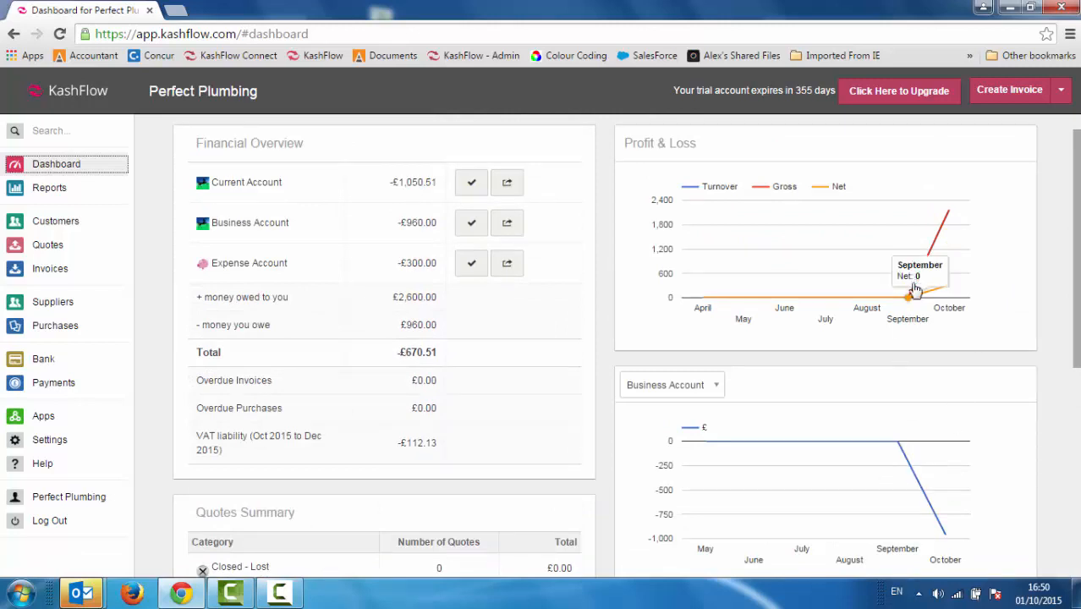